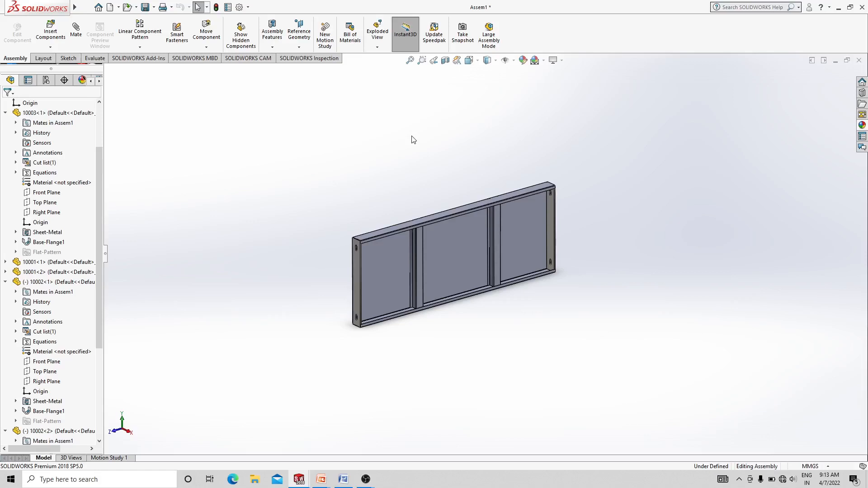
# Create a new part document.
pyautogui.scroll(-4, 520, 204)
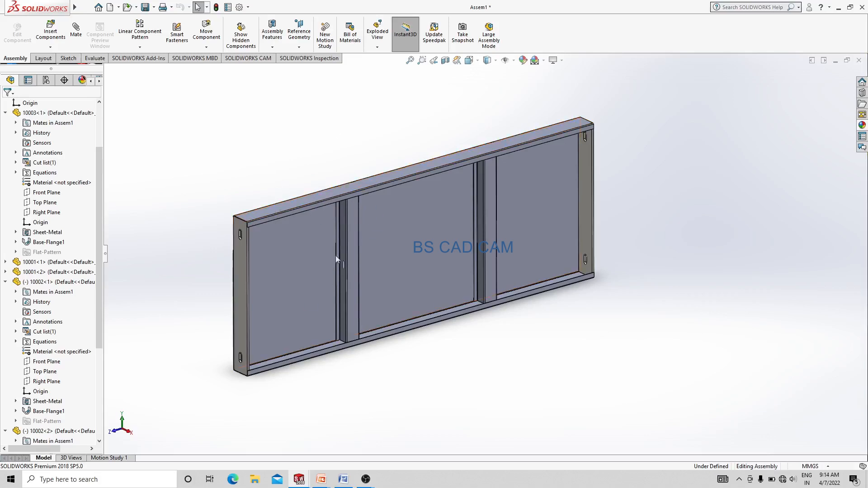
pyautogui.click(82, 6)
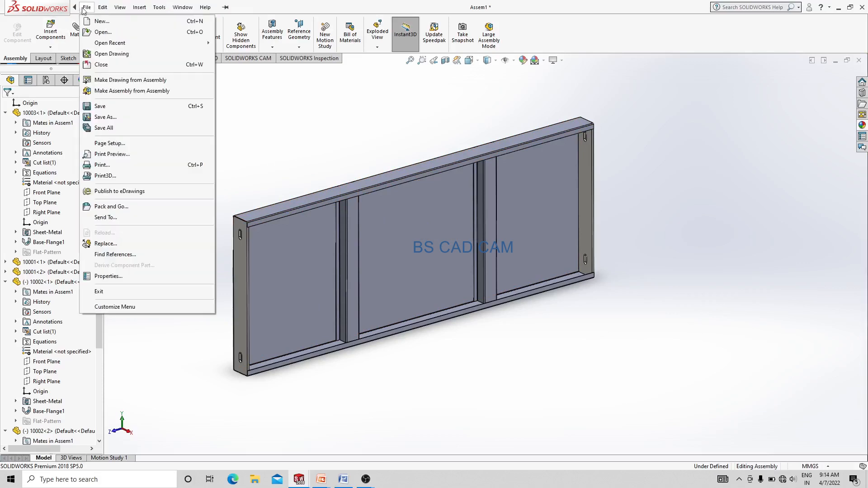
pyautogui.click(97, 21)
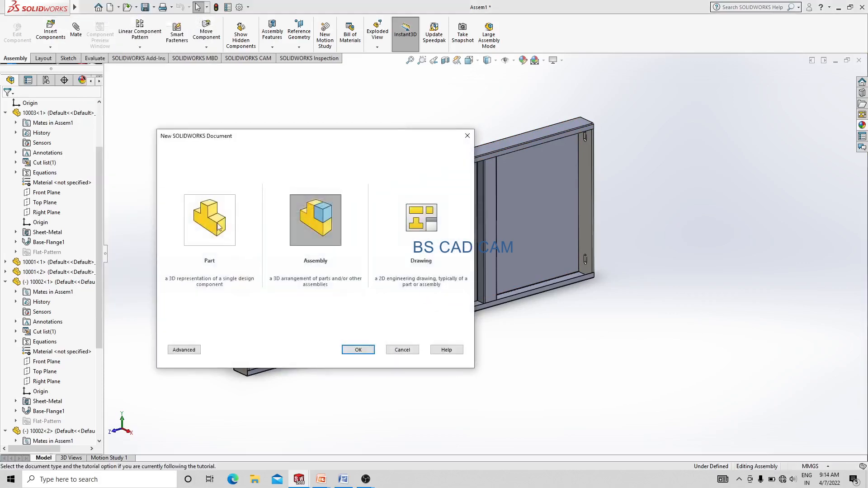
pyautogui.click(219, 227)
pyautogui.click(356, 351)
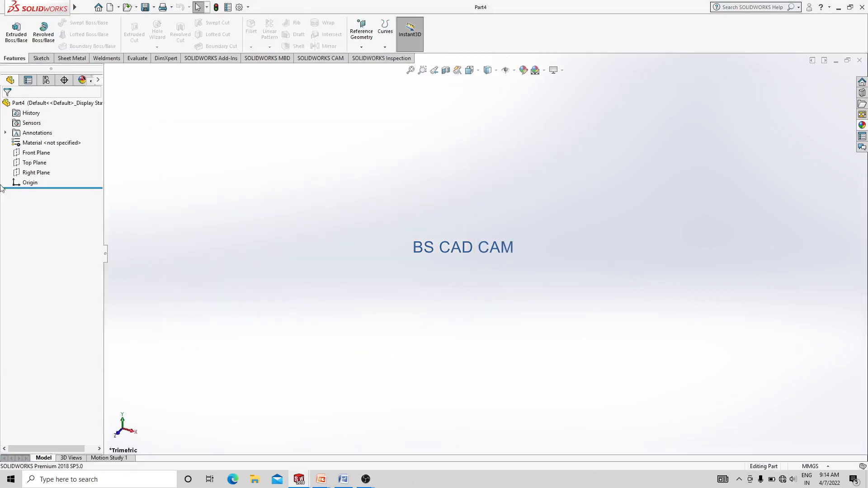
# Sketch an open C-shaped profile of five lines on the Front Plane, with lips about 18 mm and 11 mm long.
pyautogui.click(32, 153)
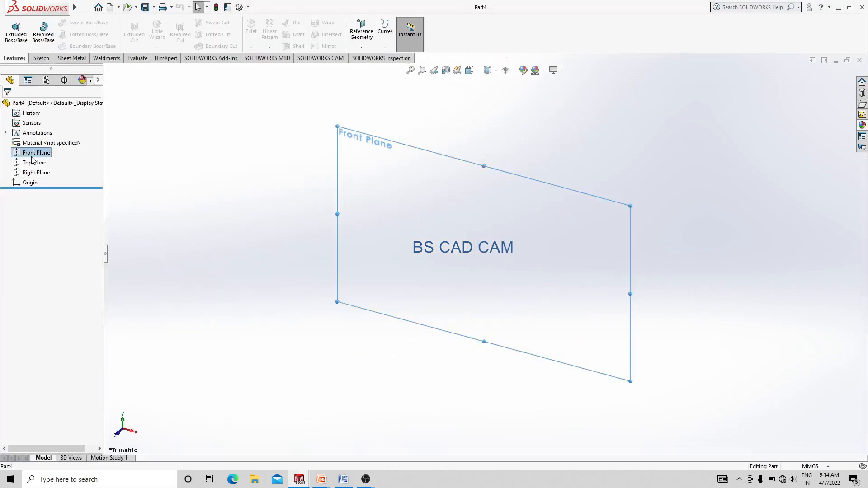
pyautogui.click(39, 141)
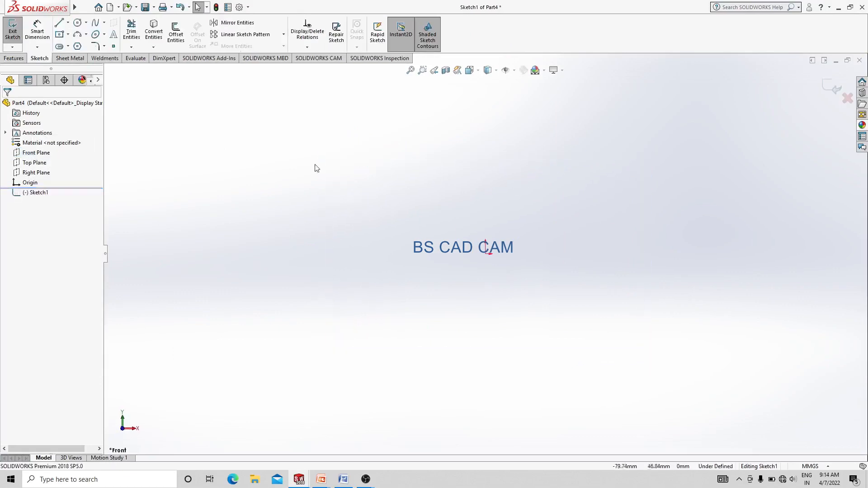
pyautogui.click(85, 8)
pyautogui.click(60, 26)
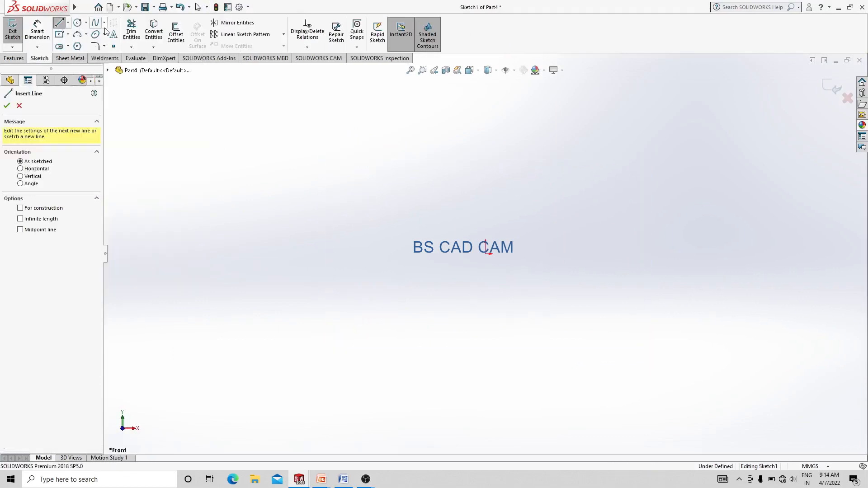
pyautogui.moveTo(550, 165)
pyautogui.mouseDown()
pyautogui.moveTo(550, 134)
pyautogui.moveTo(493, 135)
pyautogui.moveTo(510, 311)
pyautogui.moveTo(489, 351)
pyautogui.mouseUp()
pyautogui.click(493, 346)
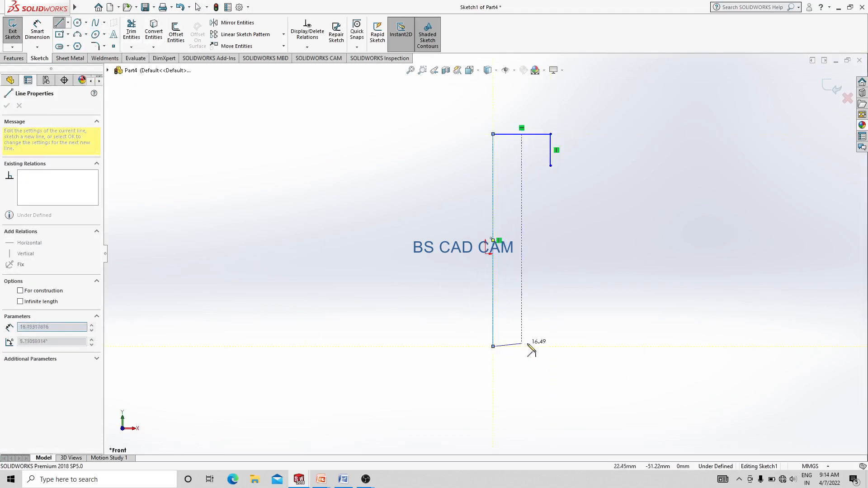
pyautogui.click(548, 347)
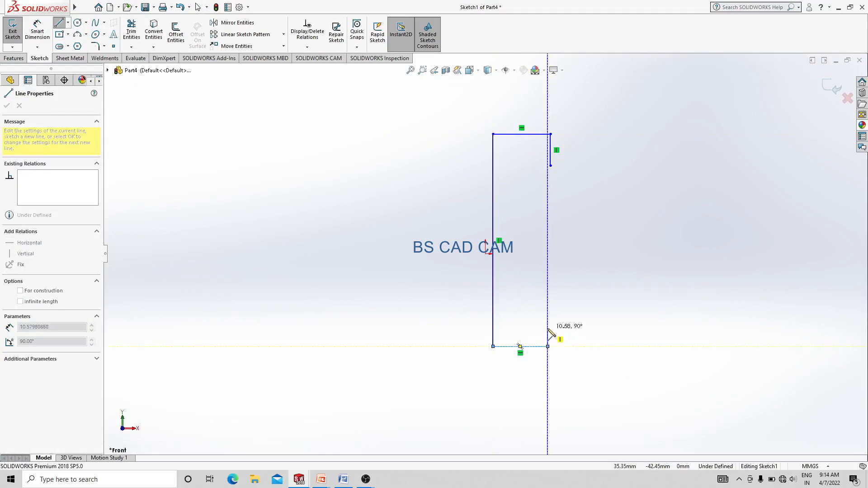
pyautogui.click(548, 329)
pyautogui.press('Escape')
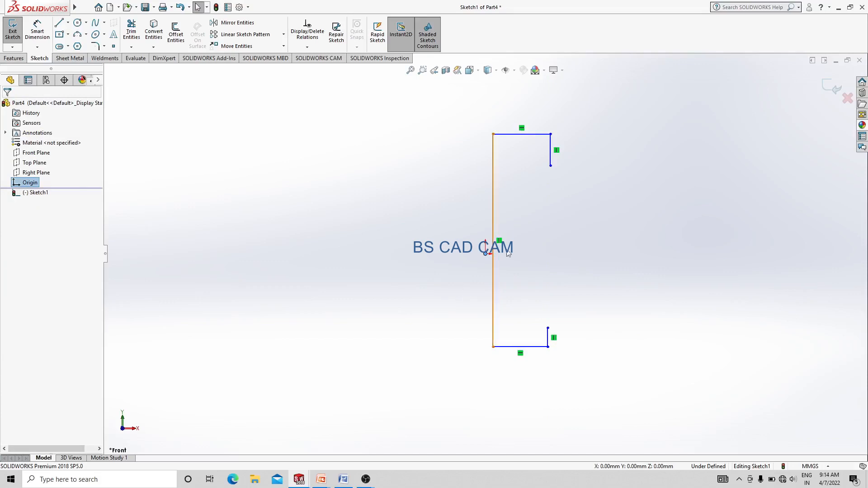
# Add a Midpoint relation between the origin and the long vertical line.
pyautogui.keyDown('ctrl'); pyautogui.click(494, 265); pyautogui.keyUp('ctrl')
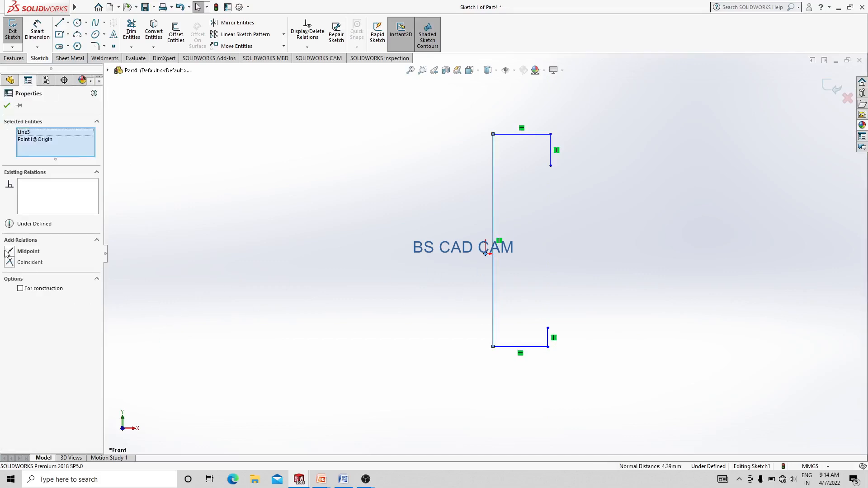
pyautogui.click(8, 252)
pyautogui.click(552, 295)
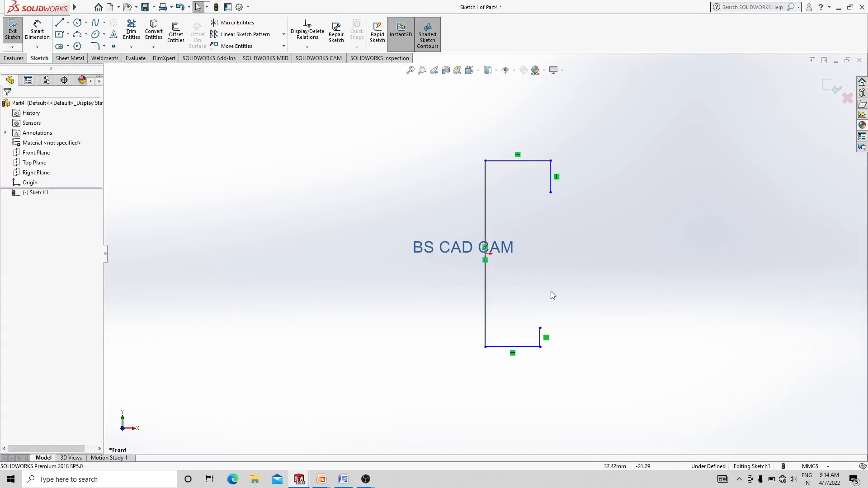
# Make the two horizontal lines equal in length, and likewise the two short vertical lips.
pyautogui.click(505, 161)
pyautogui.keyDown('ctrl'); pyautogui.click(520, 347); pyautogui.keyUp('ctrl')
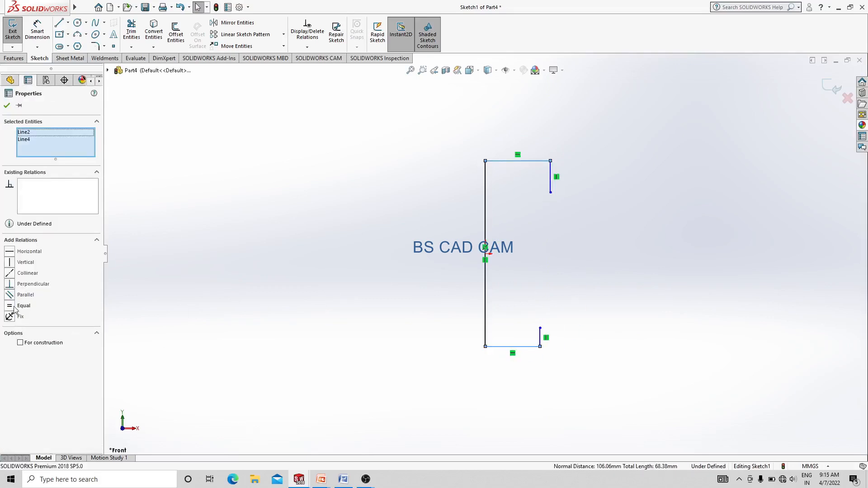
pyautogui.click(14, 307)
pyautogui.click(400, 225)
pyautogui.click(540, 183)
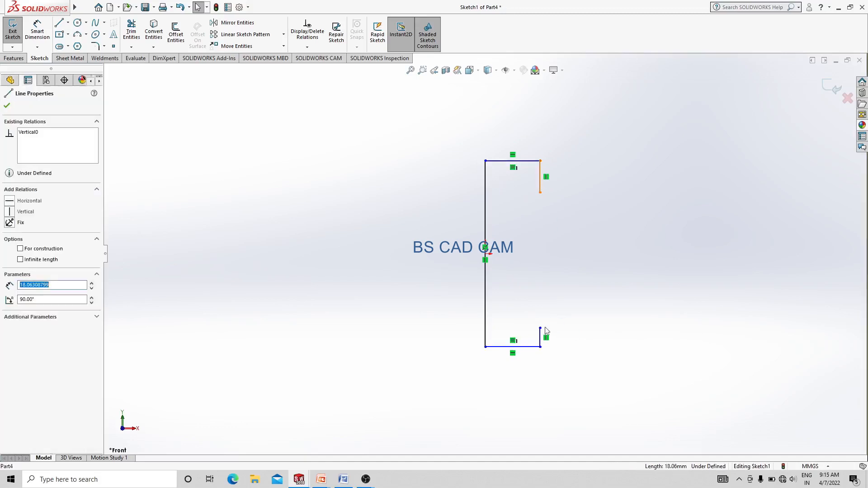
pyautogui.keyDown('ctrl'); pyautogui.click(541, 337); pyautogui.keyUp('ctrl')
pyautogui.click(10, 308)
pyautogui.click(661, 270)
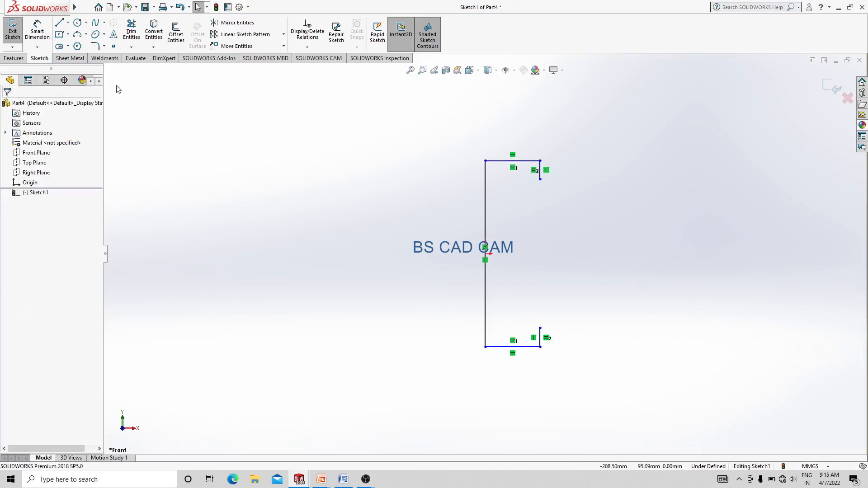
# Dimension the long vertical line at 750 mm.
pyautogui.click(50, 41)
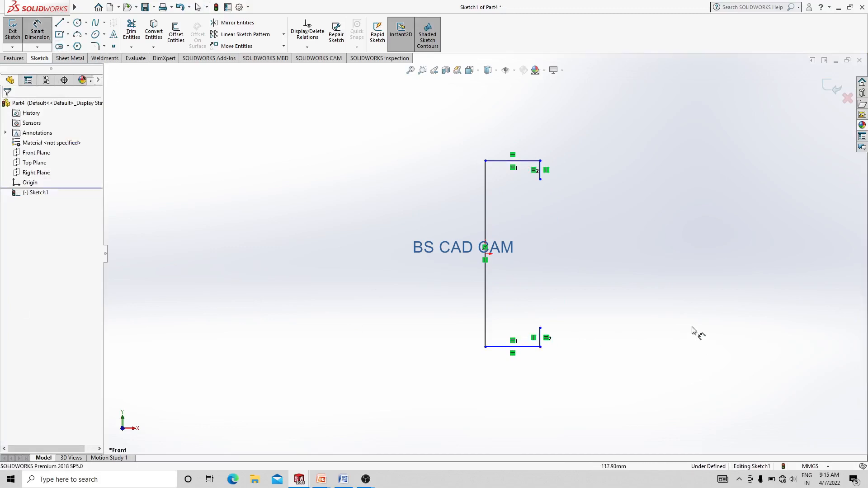
pyautogui.click(485, 213)
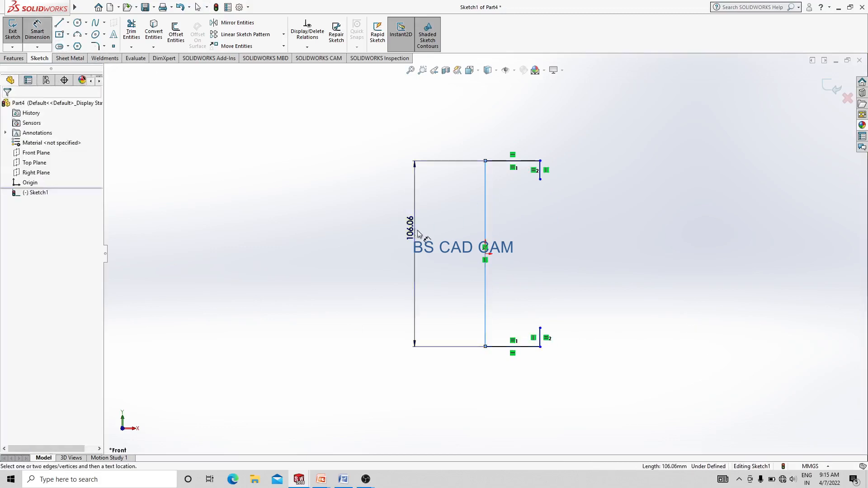
pyautogui.click(413, 229)
pyautogui.write('750')
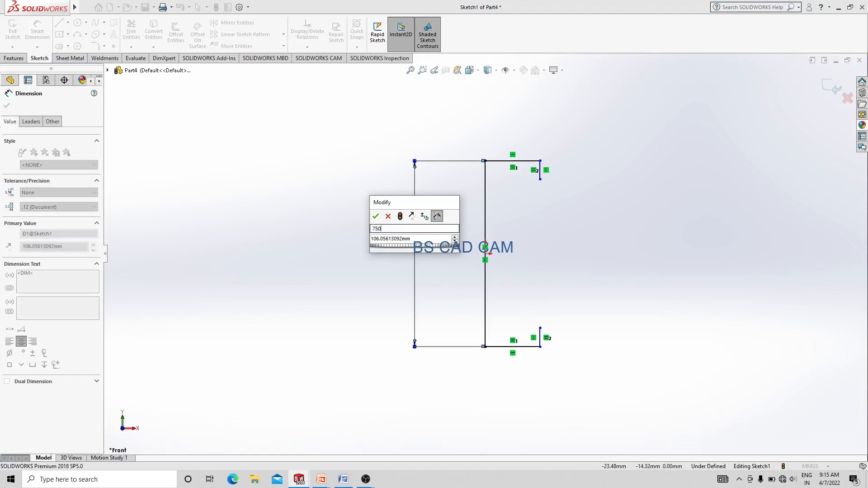
pyautogui.press('Tab')
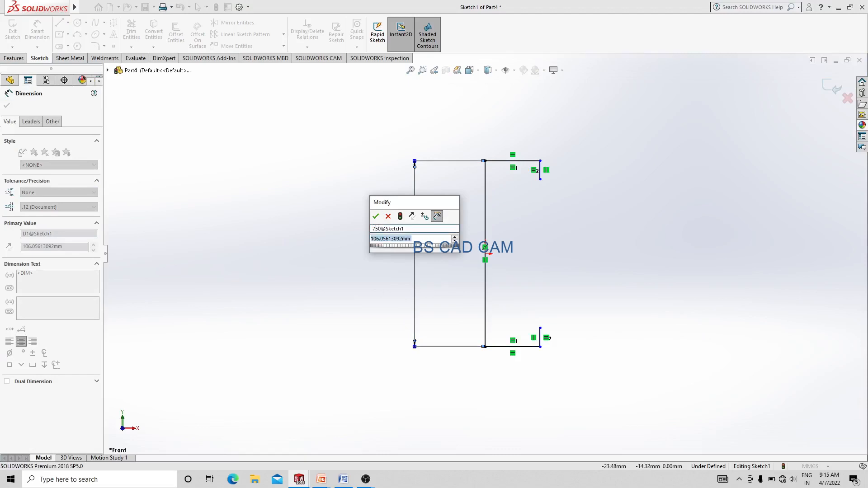
pyautogui.click(417, 243)
pyautogui.press('Return')
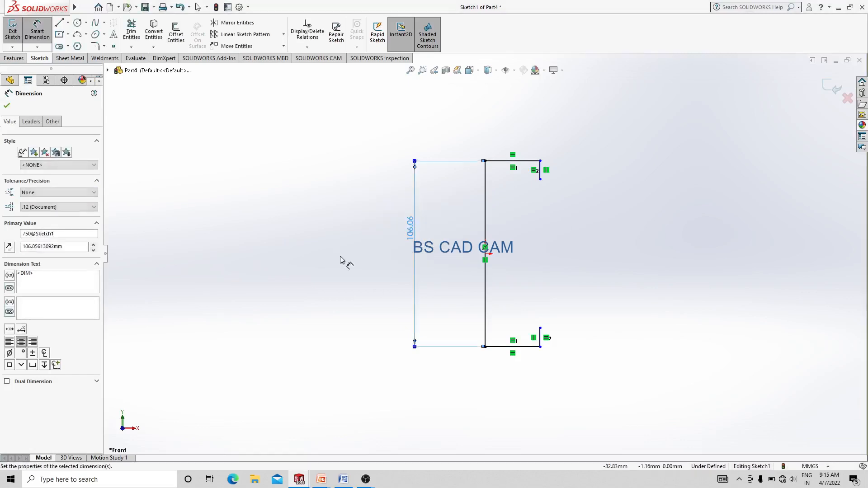
pyautogui.doubleClick(409, 228)
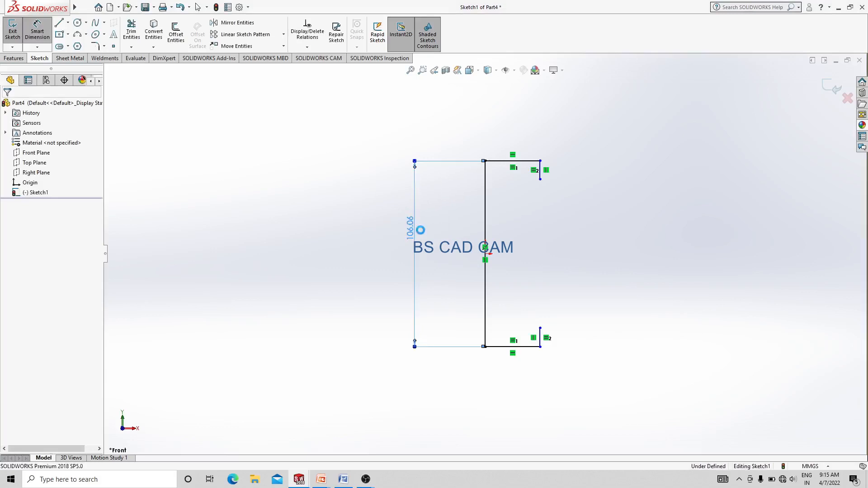
pyautogui.write('750@Sketch1')
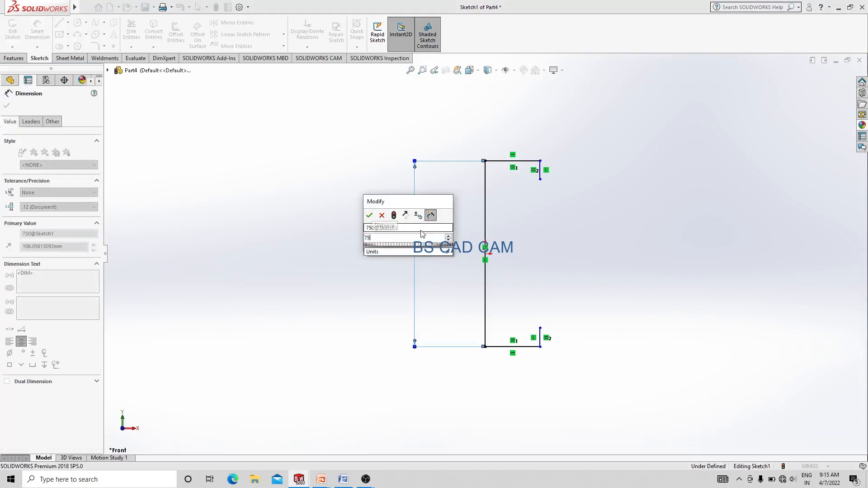
pyautogui.press('Return')
pyautogui.click(453, 244)
# Dimension the upper horizontal line of the profile at 75 mm.
pyautogui.scroll(6, 453, 244)
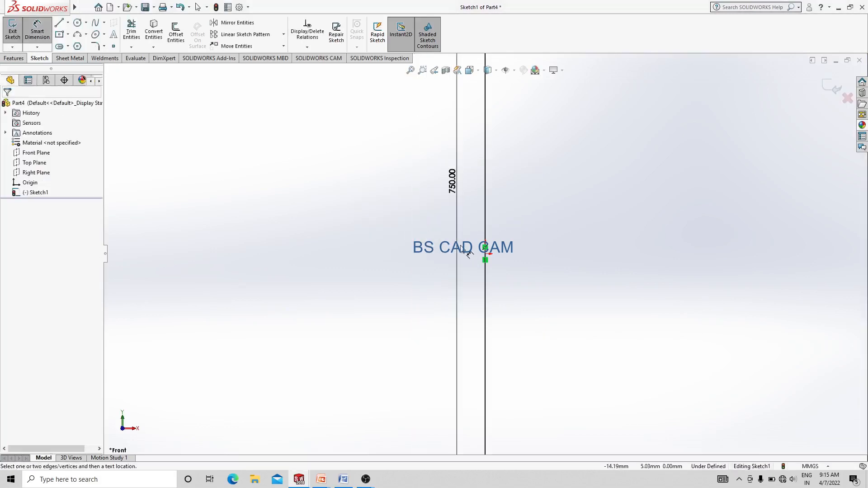
pyautogui.scroll(-3, 493, 170)
pyautogui.scroll(-3, 491, 142)
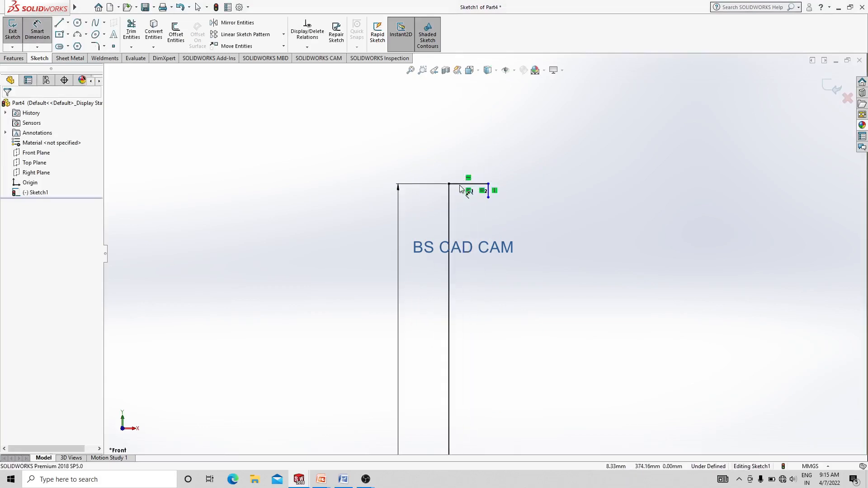
pyautogui.click(468, 183)
pyautogui.click(474, 140)
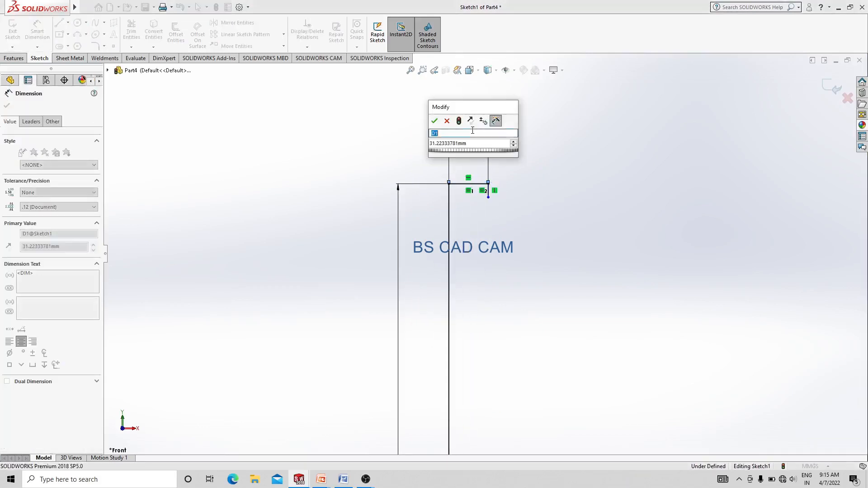
pyautogui.doubleClick(473, 144)
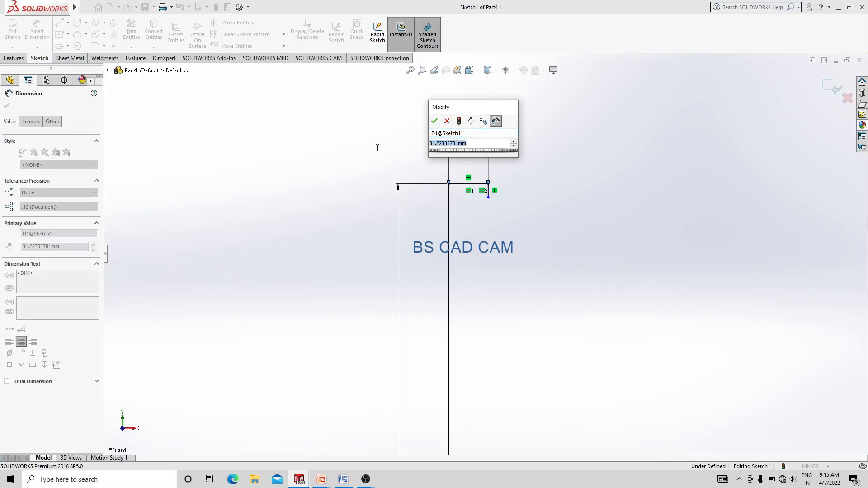
pyautogui.write('75')
pyautogui.press('Return')
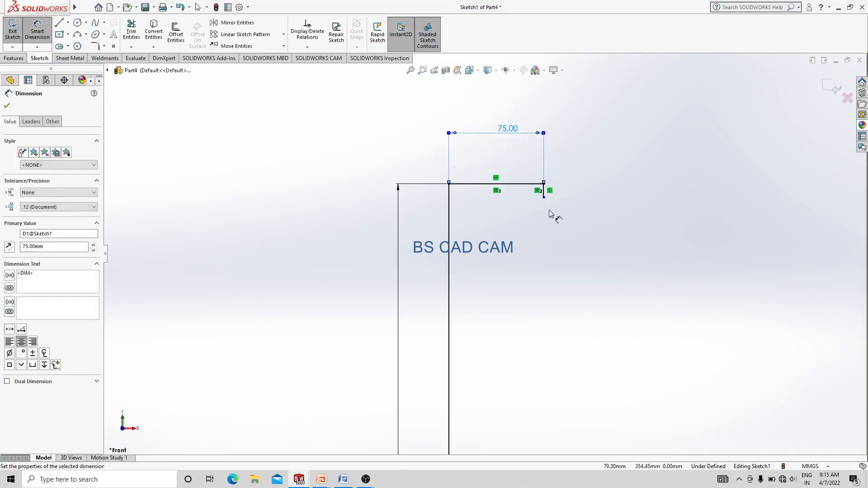
pyautogui.click(551, 210)
# Dimension the upper vertical lip at 25 mm.
pyautogui.scroll(-4, 554, 202)
pyautogui.click(483, 203)
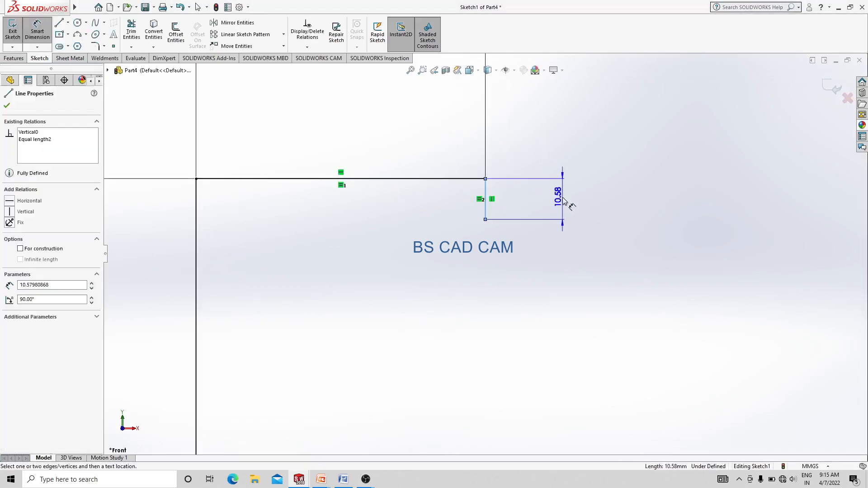
pyautogui.click(590, 220)
pyautogui.write('25')
pyautogui.press('Return')
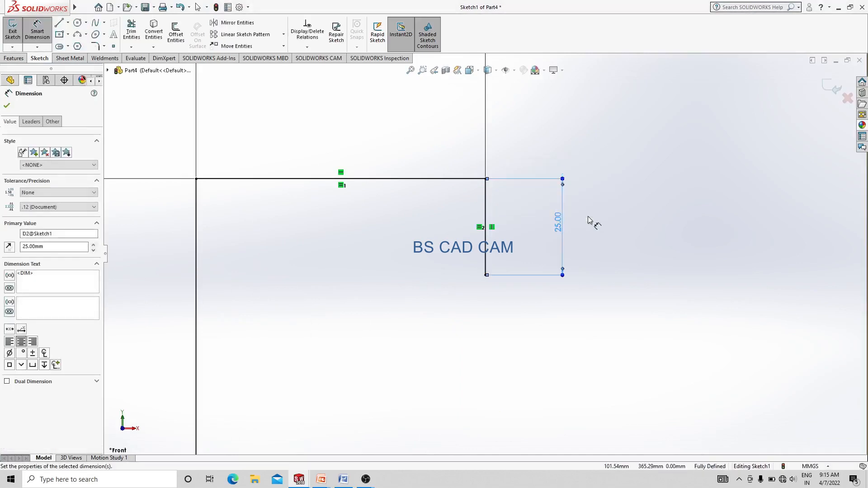
pyautogui.click(626, 230)
# Examine the lower end of the profile and the whole dimensioned outline.
pyautogui.scroll(3, 604, 248)
pyautogui.scroll(5, 603, 248)
pyautogui.scroll(-3, 504, 368)
pyautogui.scroll(-2, 442, 294)
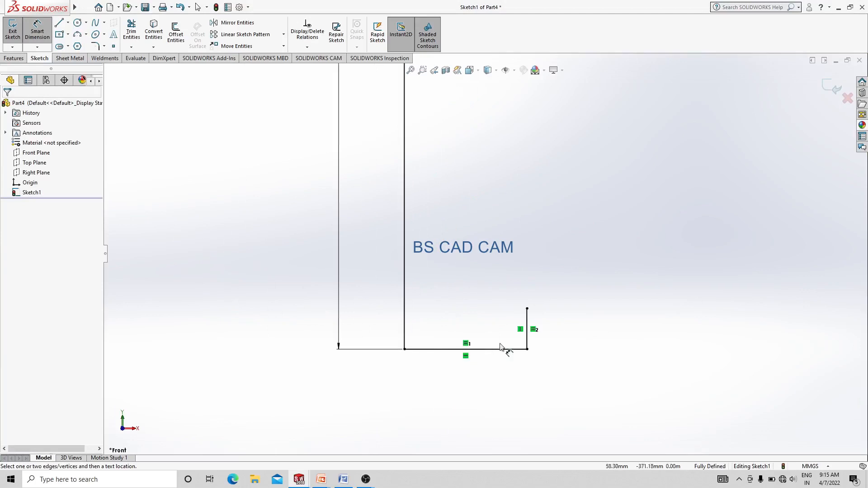
pyautogui.scroll(1, 643, 232)
pyautogui.scroll(1, 643, 232)
pyautogui.scroll(2, 520, 305)
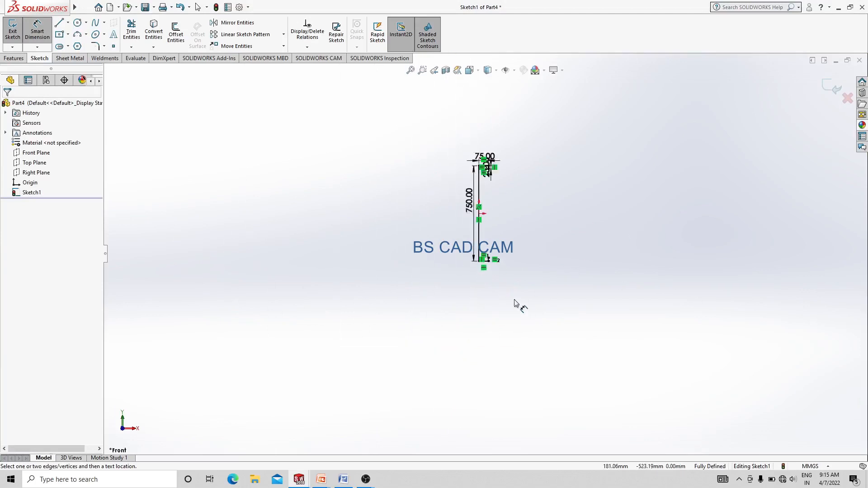
pyautogui.scroll(-2, 489, 191)
pyautogui.scroll(-2, 435, 88)
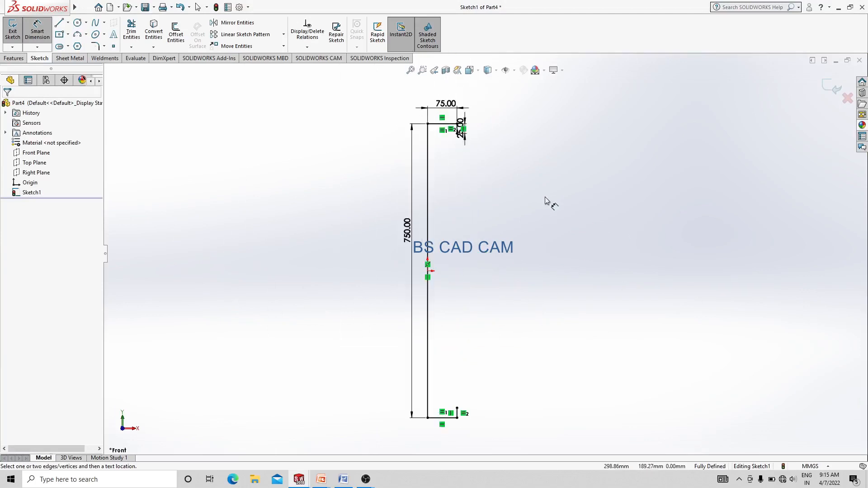
# Finish the profile sketch and start a Base Flange from it, extended 2000 mm with the Mid Plane end condition.
pyautogui.click(831, 87)
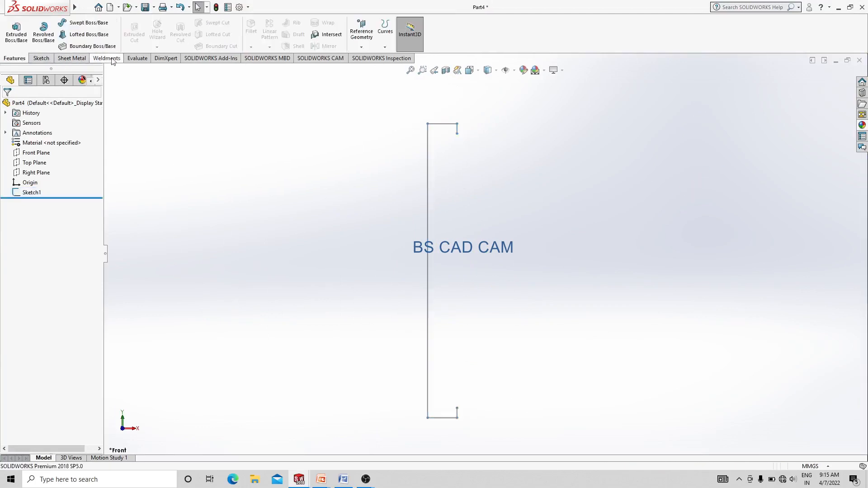
pyautogui.click(71, 57)
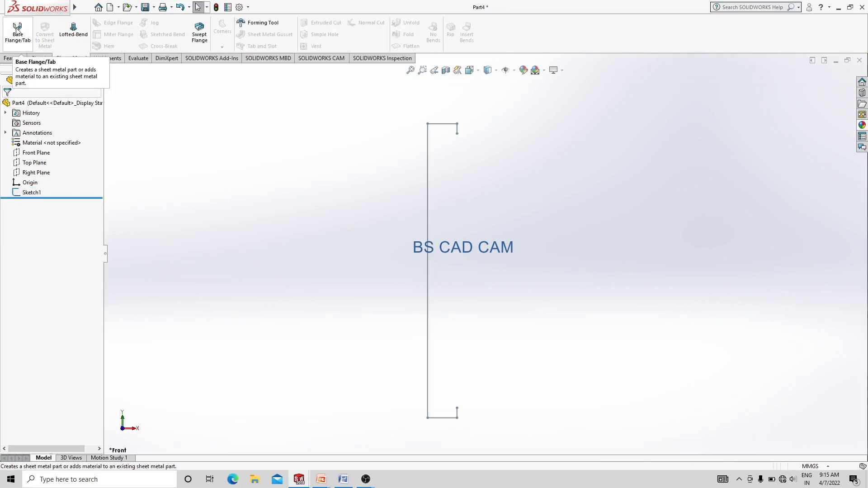
pyautogui.click(16, 30)
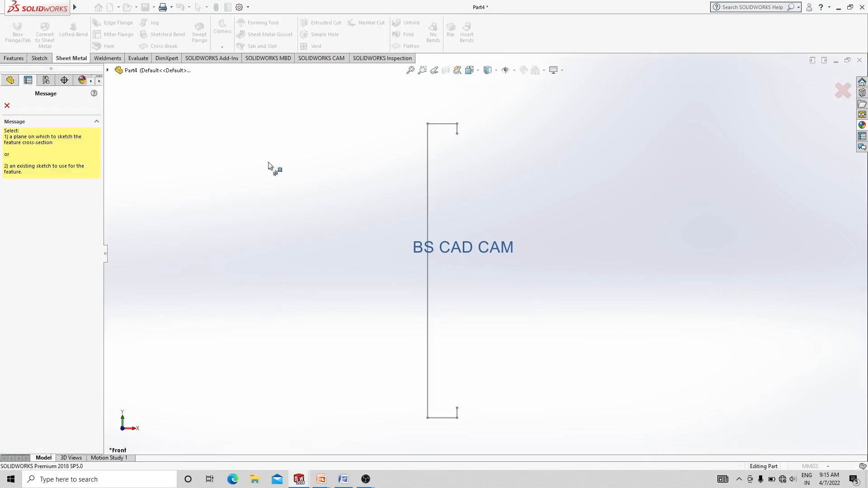
pyautogui.click(428, 188)
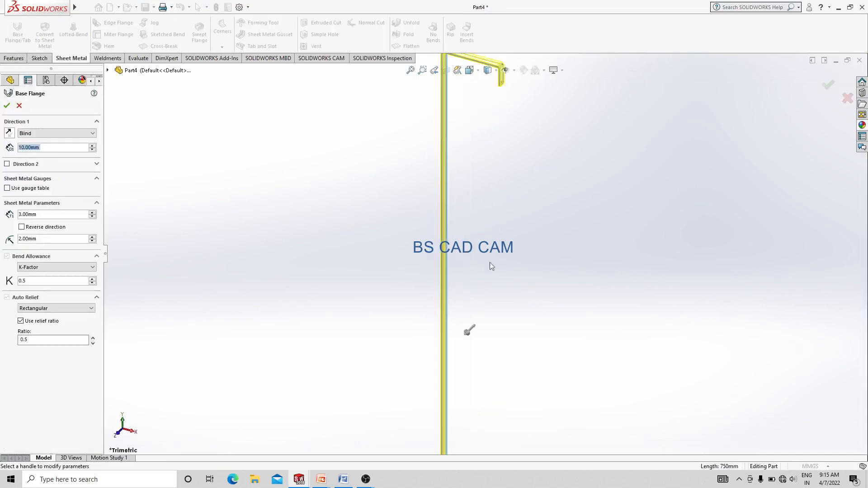
pyautogui.click(51, 133)
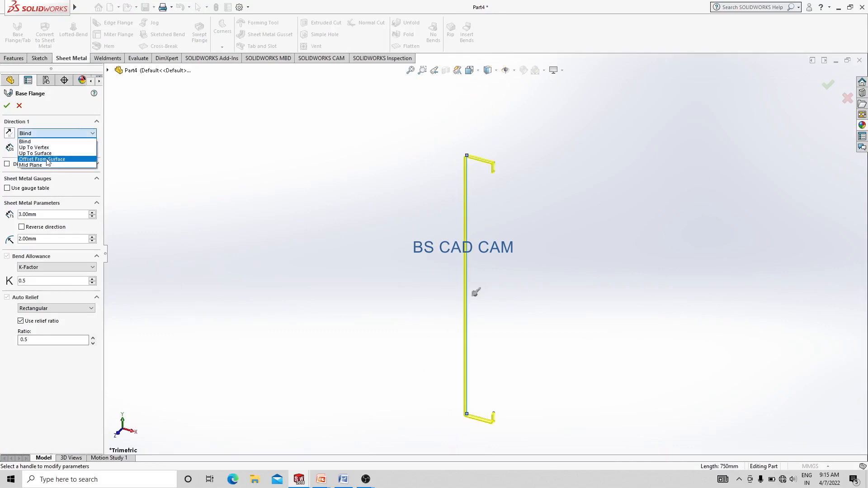
pyautogui.click(46, 164)
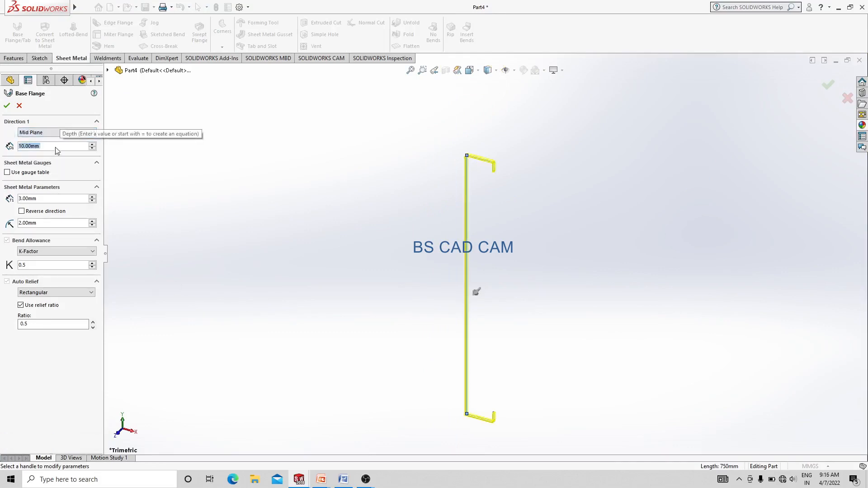
pyautogui.write('2000')
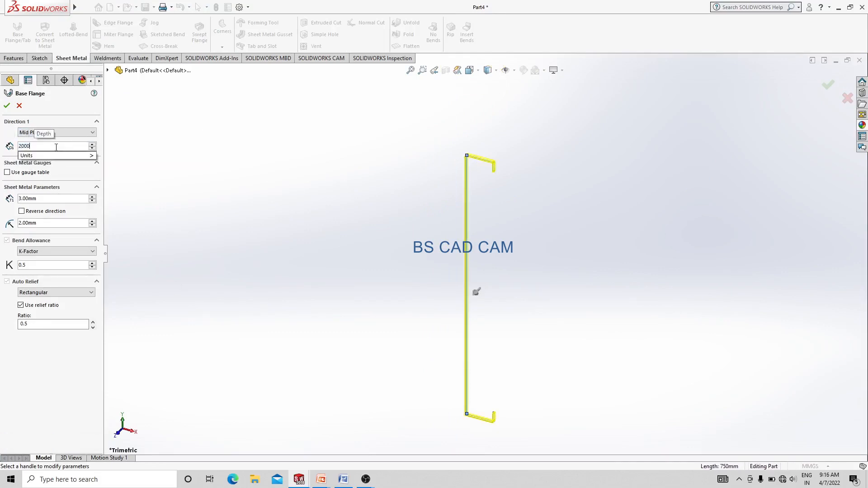
pyautogui.press('Return')
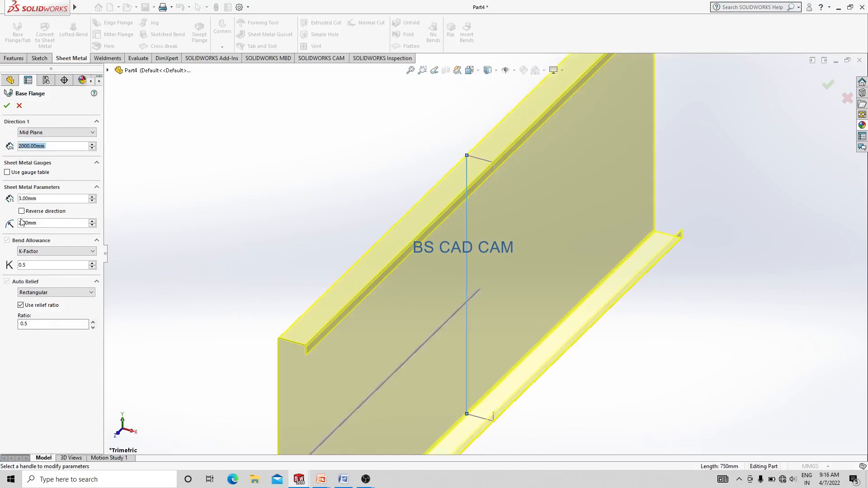
# Set the base flange's bend radius to 3 mm, check the thickness side at the upper corners, and create the flange.
pyautogui.click(38, 223)
pyautogui.write('3')
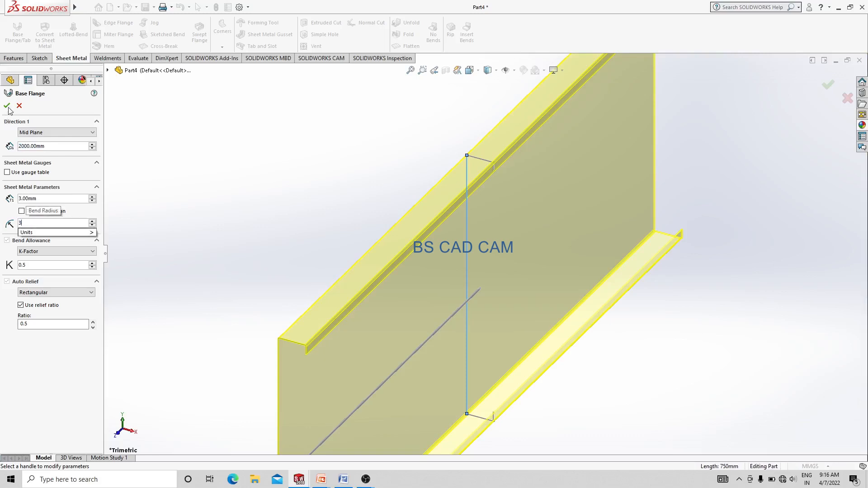
pyautogui.press('Return')
pyautogui.click(470, 70)
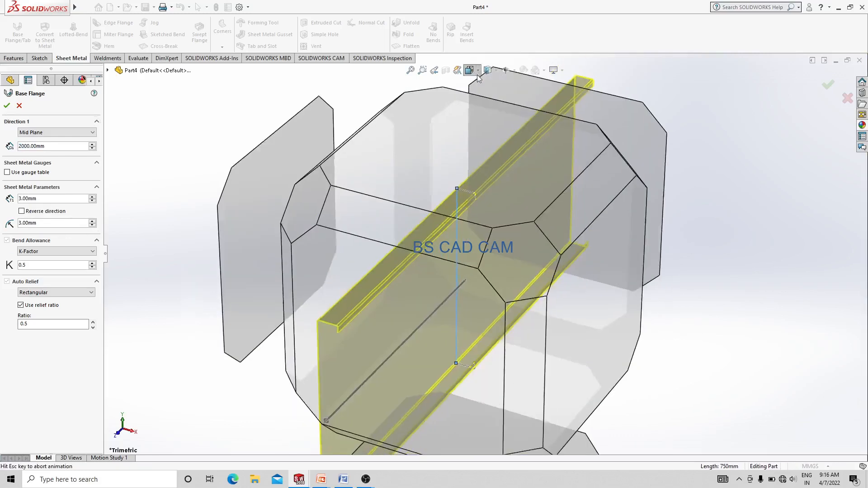
pyautogui.click(482, 111)
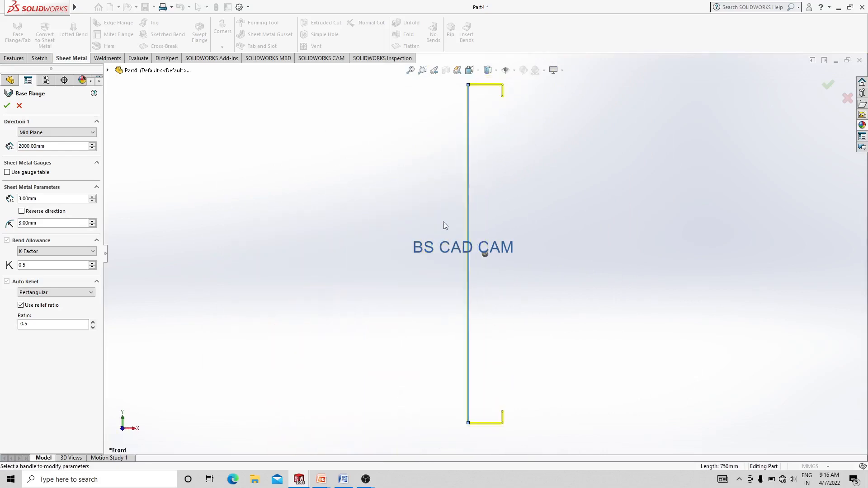
pyautogui.scroll(-10, 483, 112)
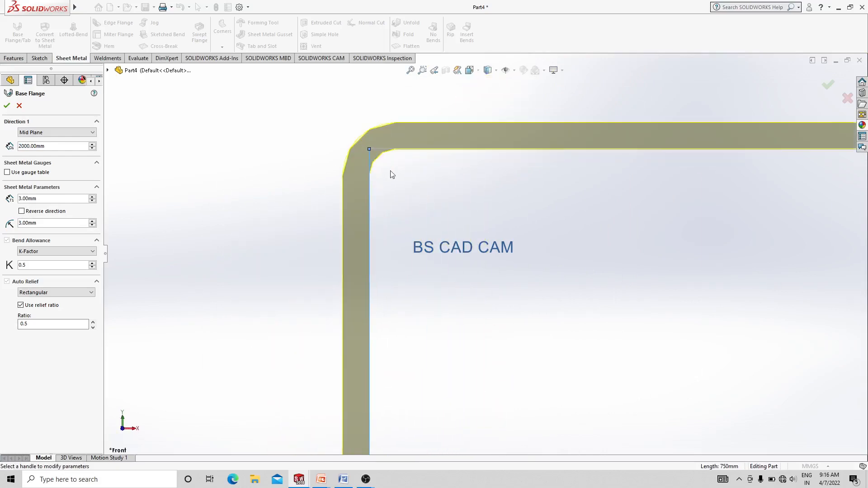
pyautogui.scroll(10, 495, 199)
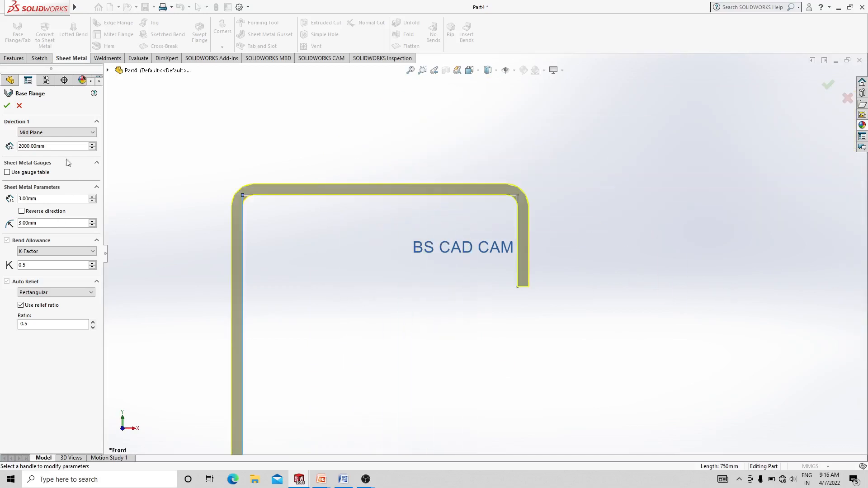
pyautogui.click(6, 109)
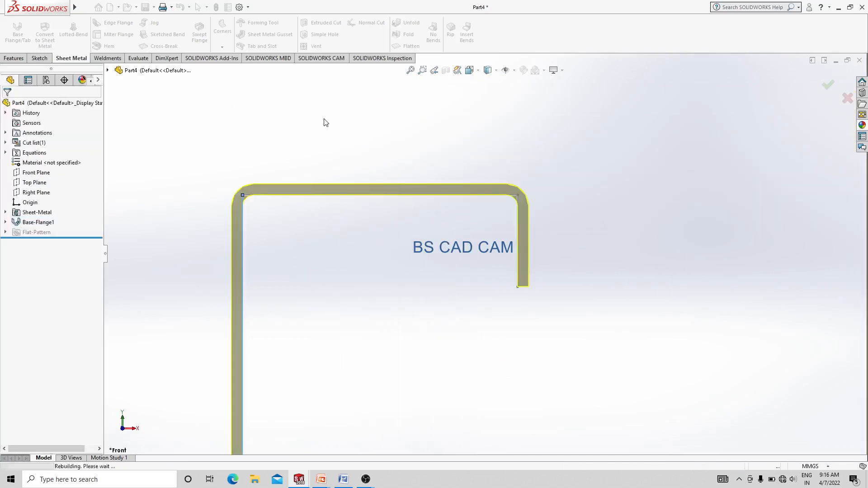
# Examine the whole channel in isometric view and toggle its flattened state on and off.
pyautogui.scroll(6, 411, 167)
pyautogui.moveTo(470, 170); pyautogui.dragTo(408, 213, button='middle')
pyautogui.scroll(8, 408, 213)
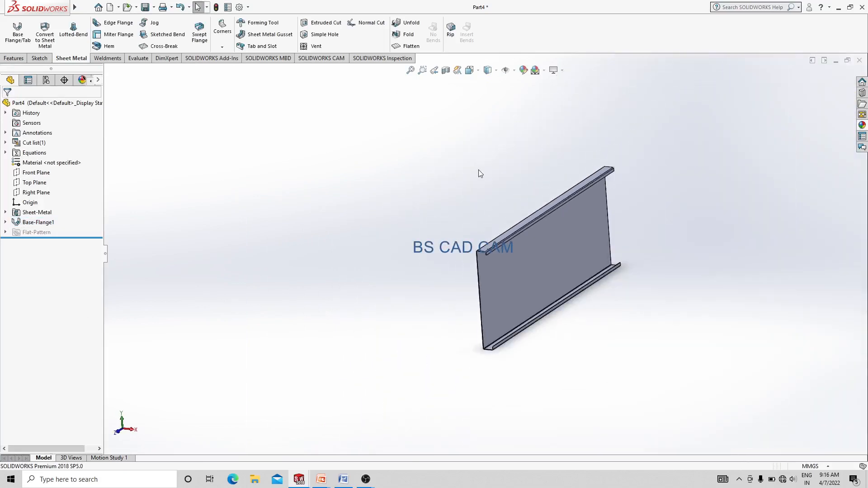
pyautogui.click(478, 71)
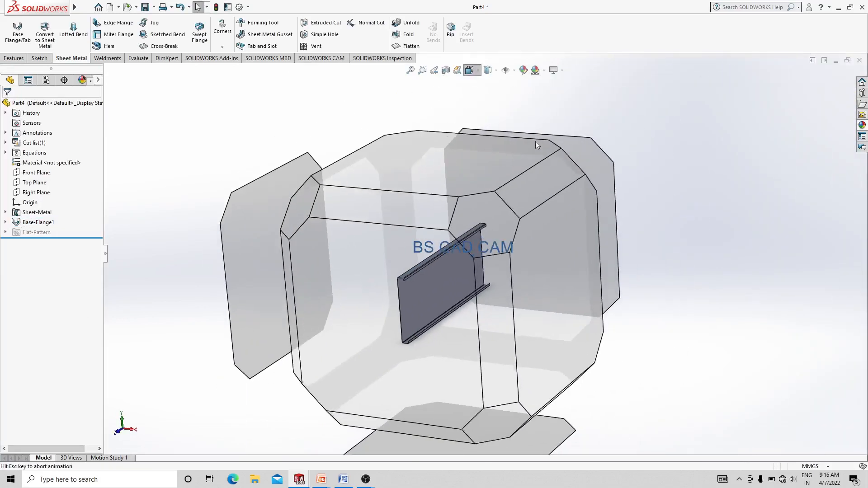
pyautogui.click(517, 88)
pyautogui.scroll(3, 243, 190)
pyautogui.scroll(-3, 597, 219)
pyautogui.scroll(1, 564, 256)
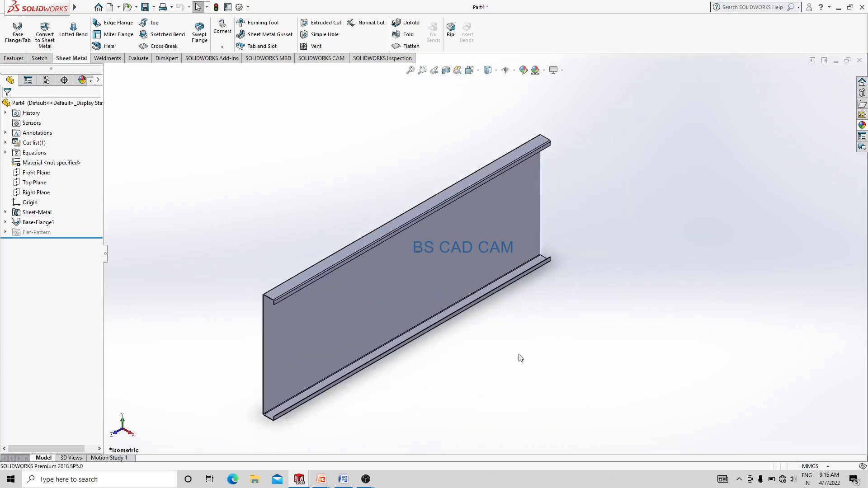
pyautogui.click(408, 46)
pyautogui.click(409, 47)
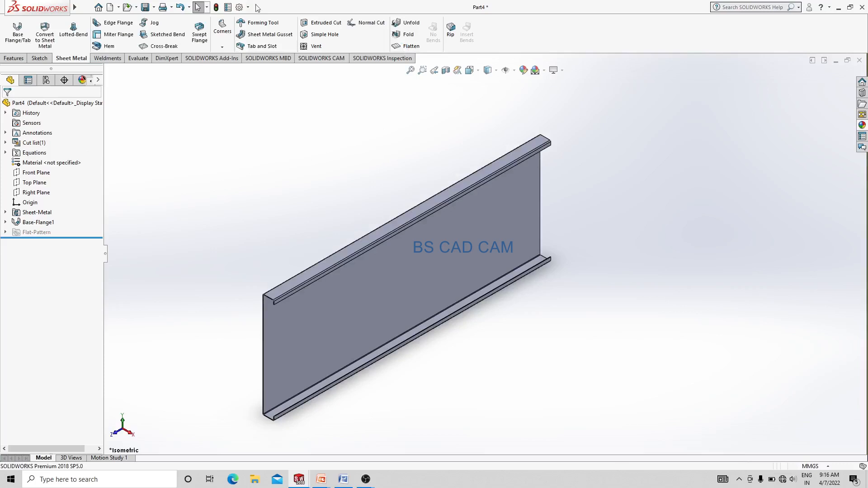
# Add a Description custom property to the part with the value FRON PLATE.
pyautogui.click(229, 8)
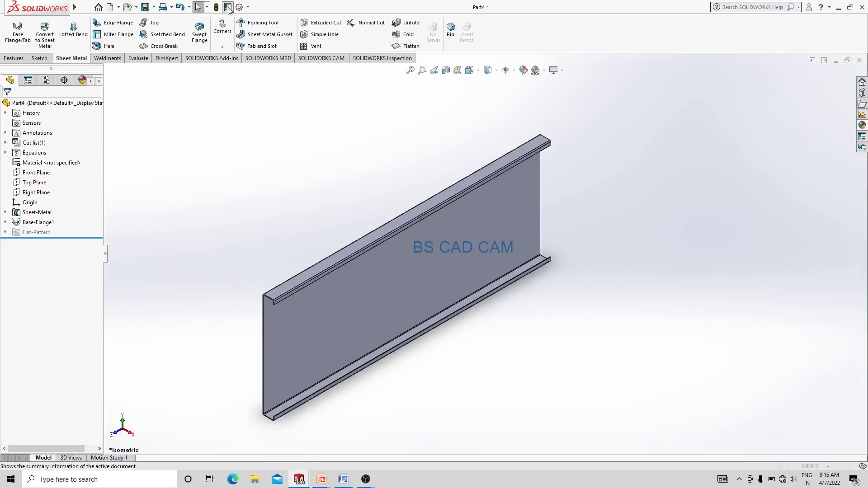
pyautogui.click(337, 205)
pyautogui.click(343, 204)
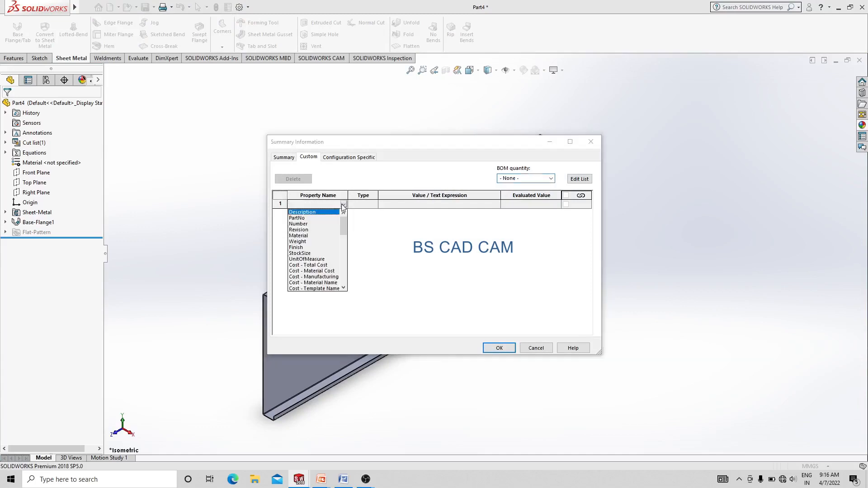
pyautogui.click(311, 216)
pyautogui.click(389, 204)
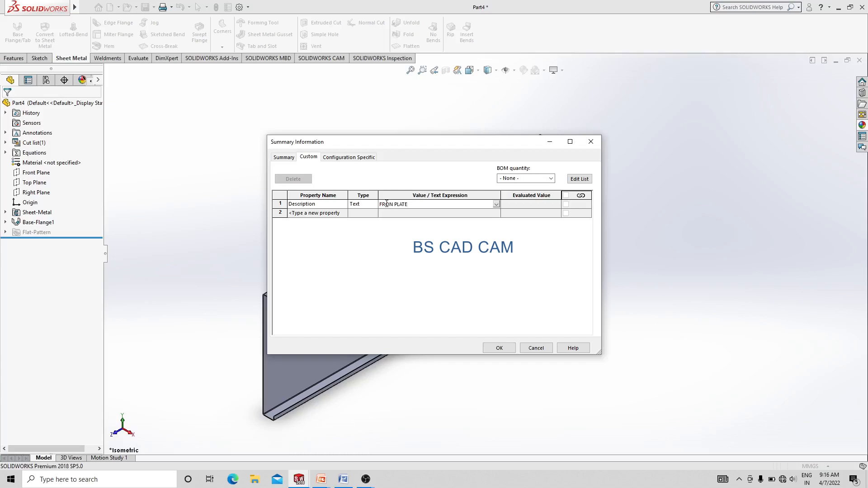
pyautogui.click(499, 348)
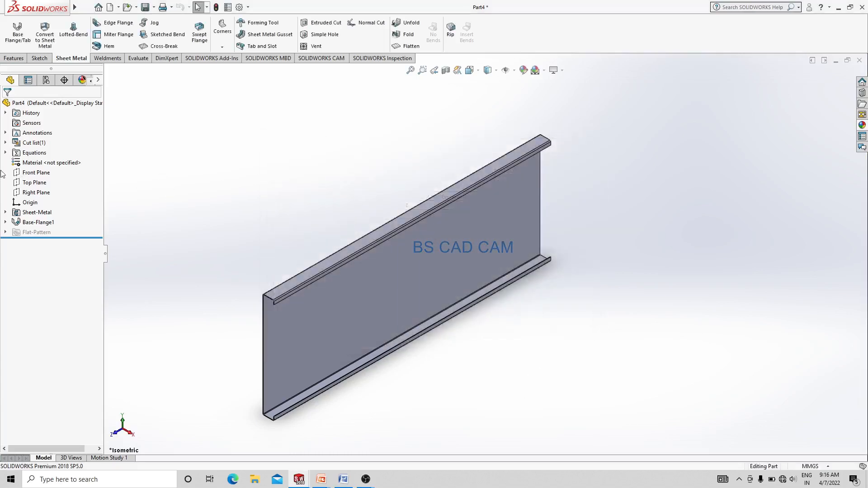
# Assign Plain Carbon Steel to the part and add a Material custom property linked to the part's material.
pyautogui.rightClick(38, 167)
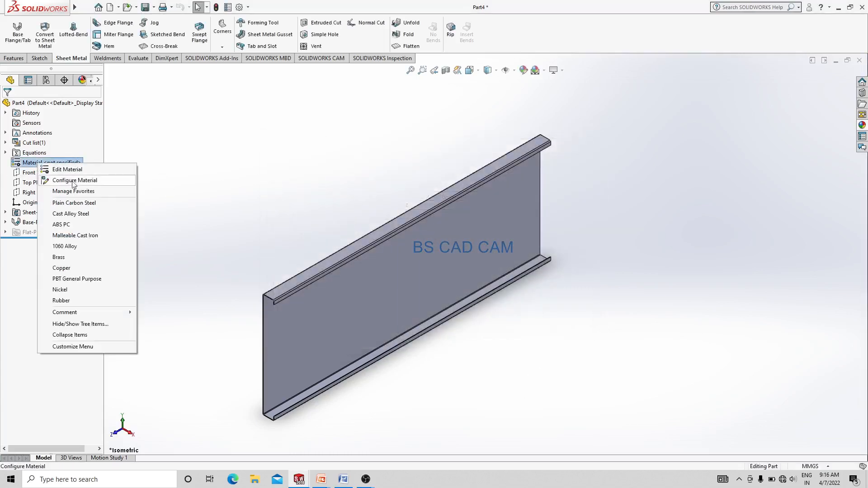
pyautogui.click(67, 202)
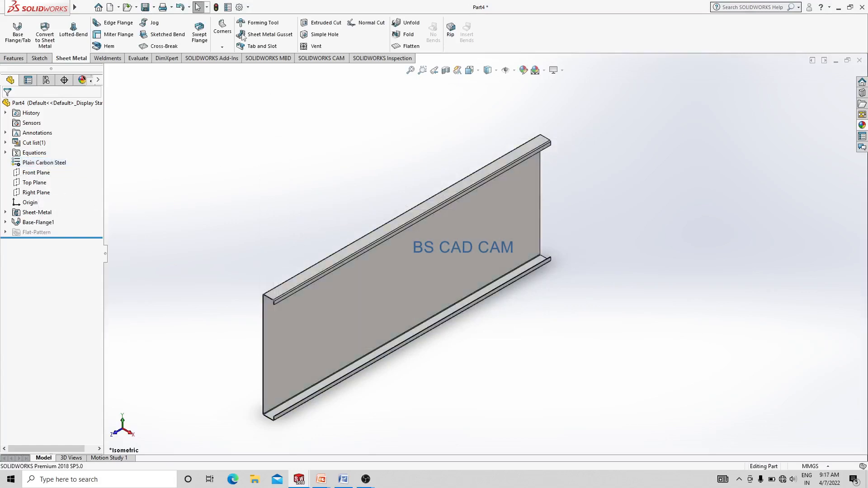
pyautogui.click(228, 8)
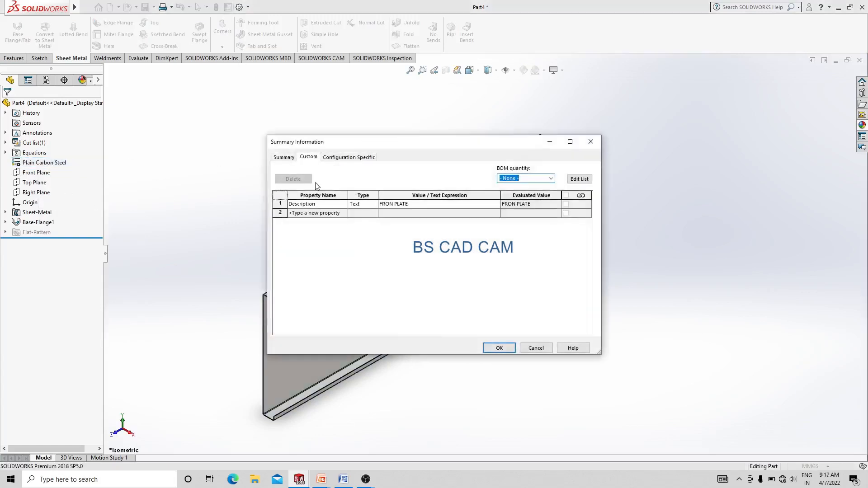
pyautogui.click(337, 215)
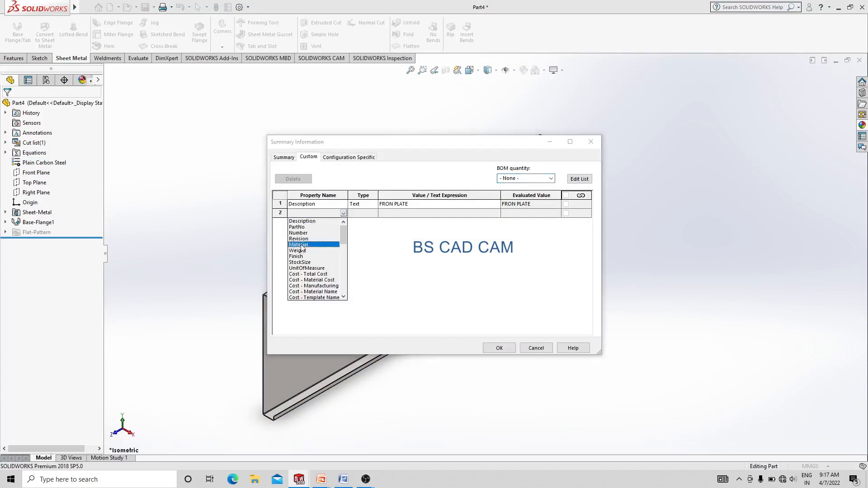
pyautogui.click(299, 245)
pyautogui.click(484, 213)
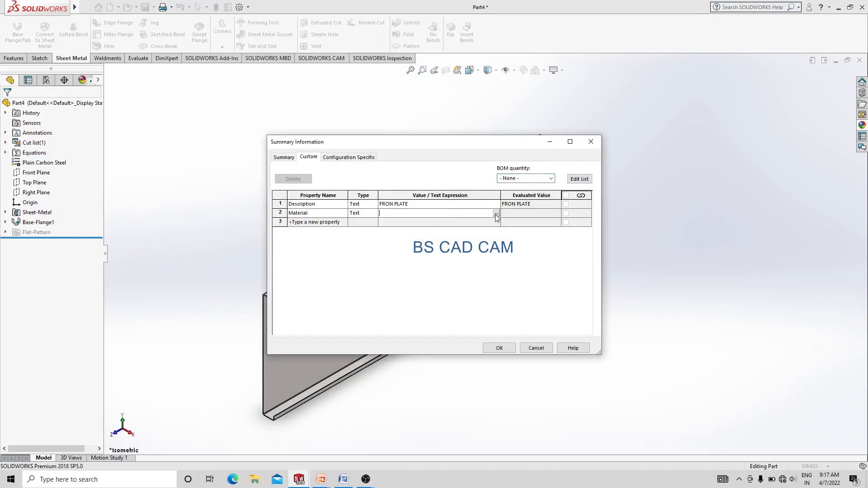
pyautogui.click(496, 215)
pyautogui.click(392, 227)
# Add a Weight custom property linked to the part's mass.
pyautogui.click(339, 222)
pyautogui.click(344, 223)
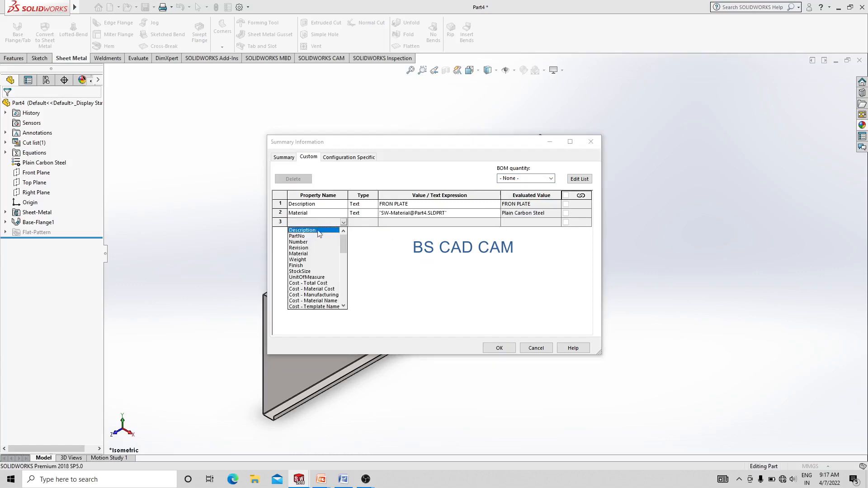
pyautogui.click(298, 260)
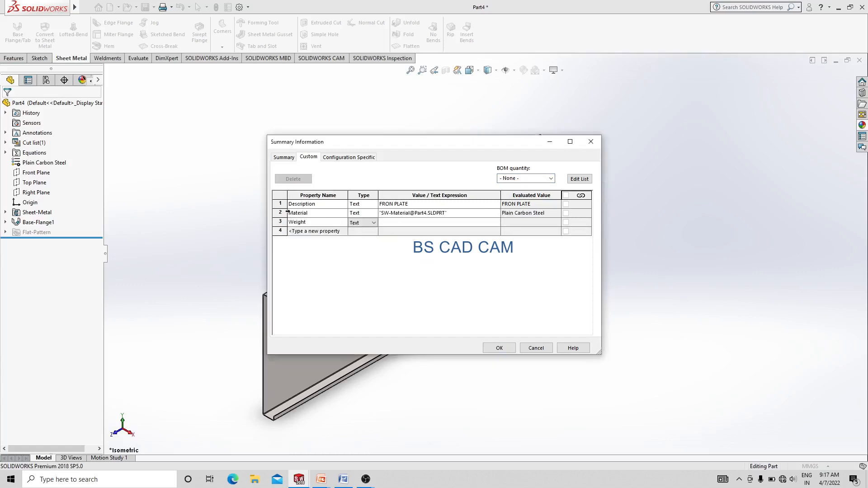
pyautogui.click(488, 224)
pyautogui.click(496, 222)
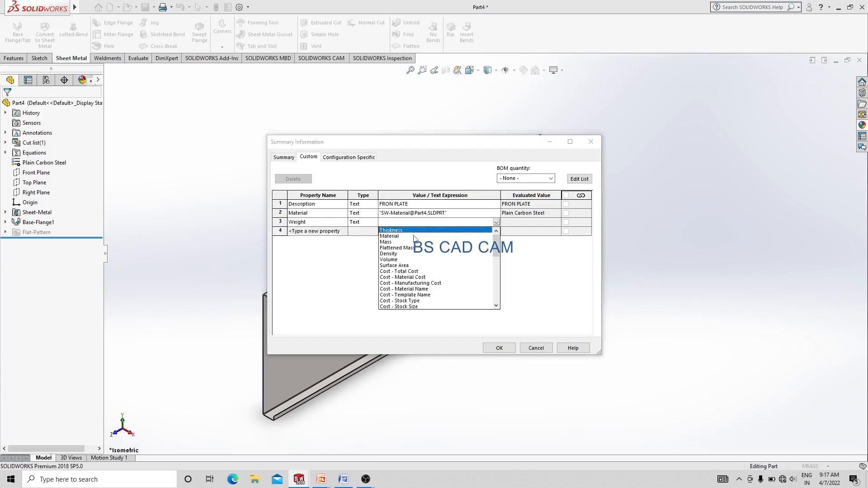
pyautogui.click(386, 242)
# Add a CheckedBy custom property, fill in the checker's initials, and accept the file properties.
pyautogui.click(344, 232)
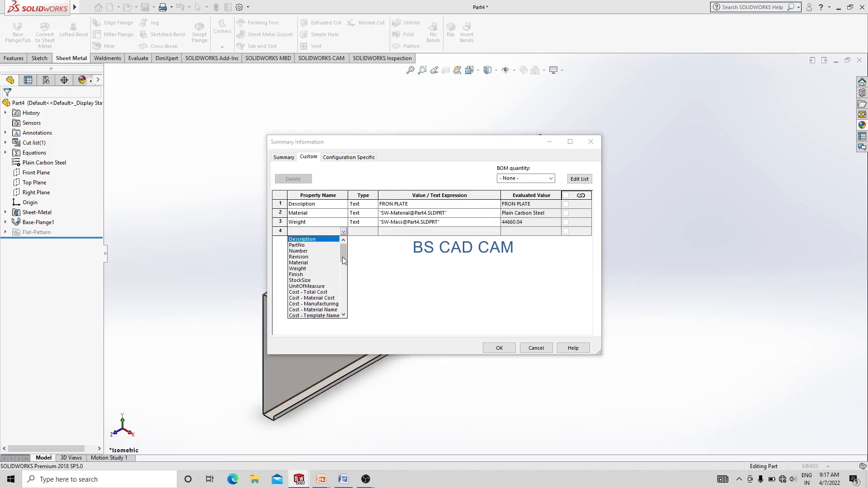
pyautogui.moveTo(343, 257); pyautogui.dragTo(343, 274)
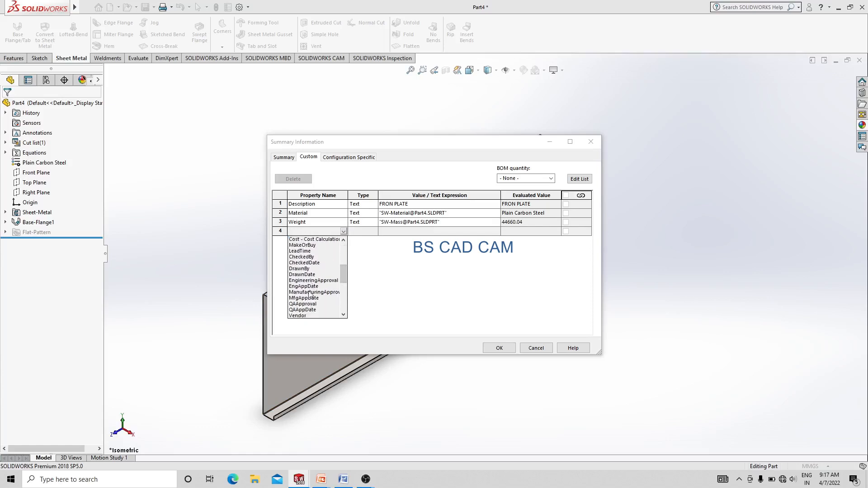
pyautogui.click(325, 257)
pyautogui.click(410, 232)
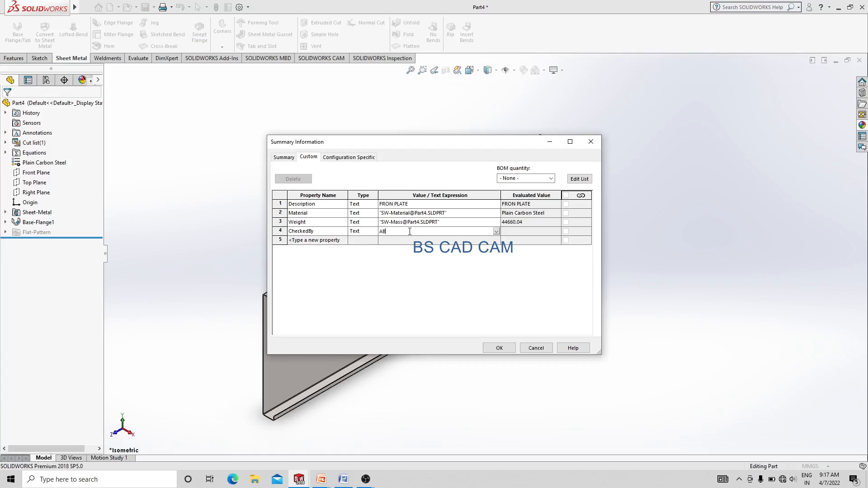
pyautogui.click(499, 349)
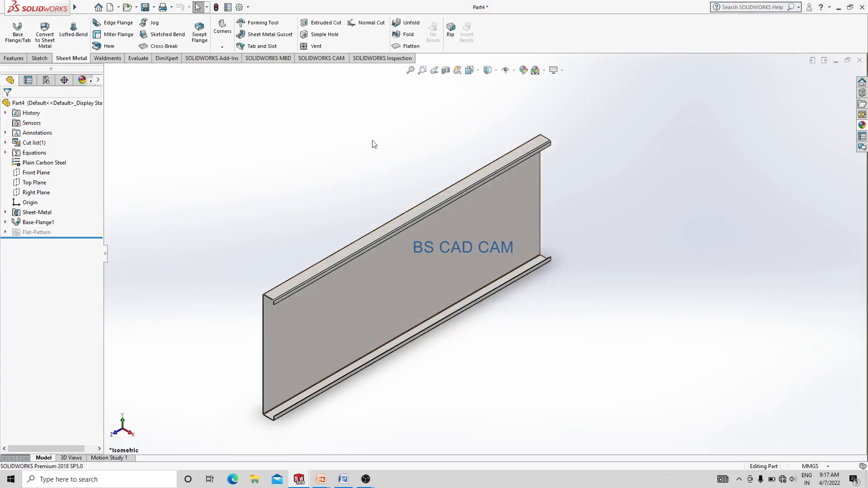
# Save the part as 10004 in the 4-7-22 folder on the Desktop.
pyautogui.hotkey('ctrl', 's')
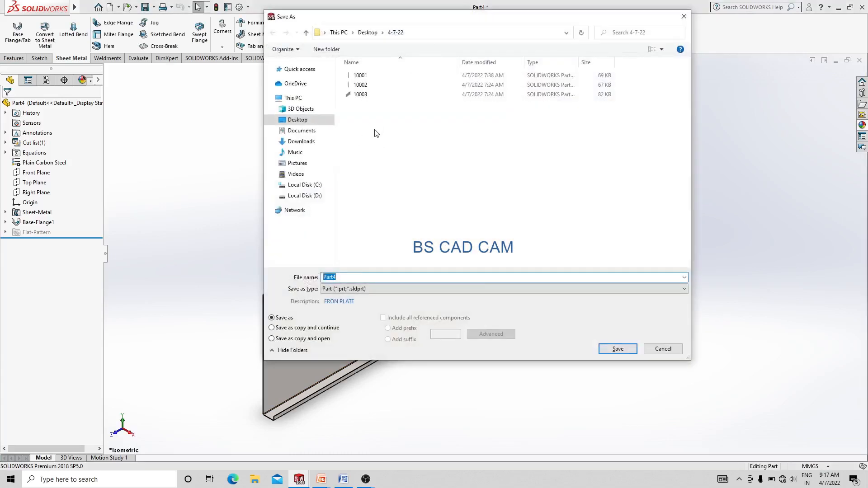
pyautogui.rightClick(375, 129)
pyautogui.click(343, 278)
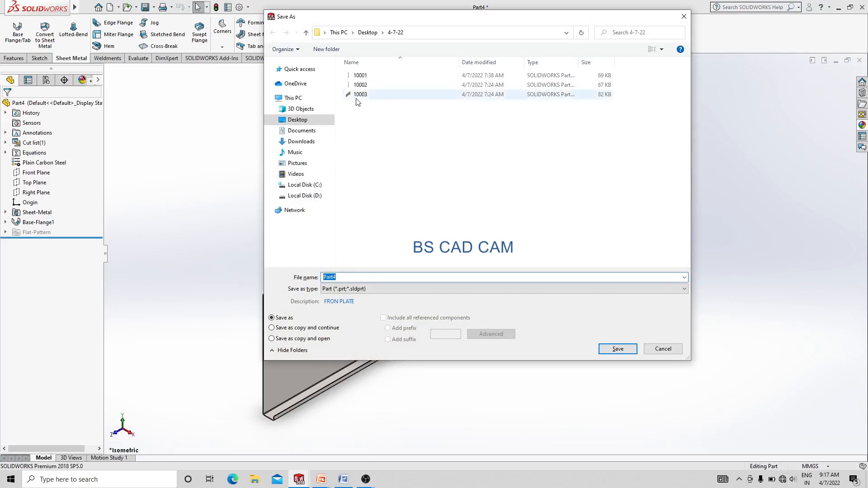
pyautogui.click(361, 95)
pyautogui.click(341, 278)
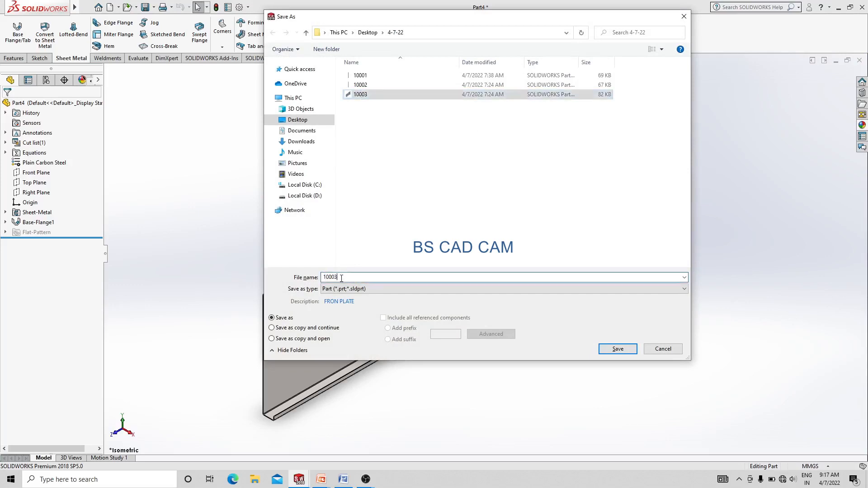
pyautogui.press('BackSpace')
pyautogui.write('4')
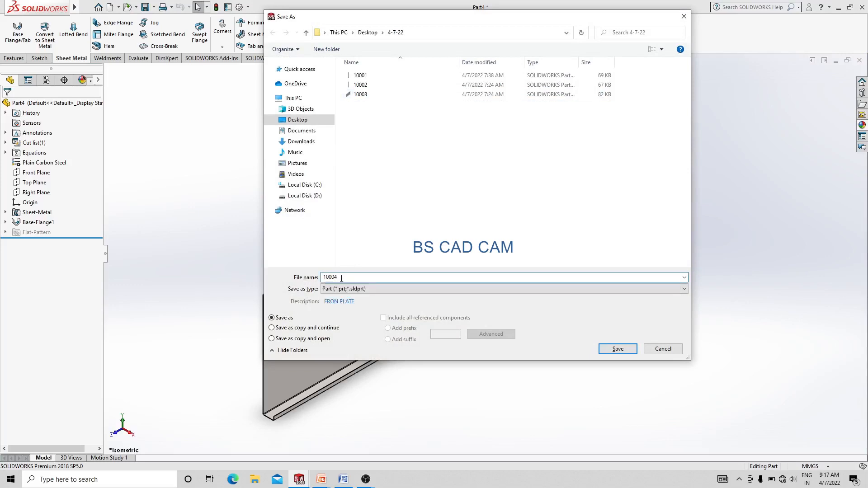
pyautogui.press('Return')
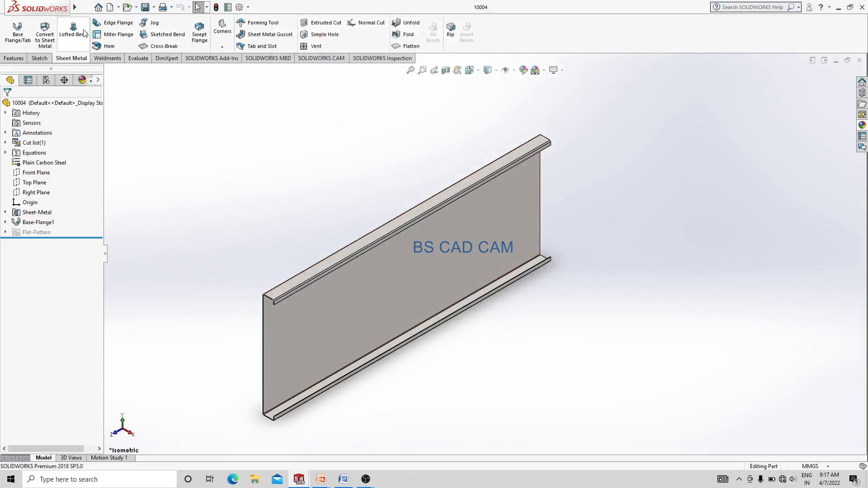
# Create a new part document.
pyautogui.scroll(5, 326, 180)
pyautogui.scroll(-2, 462, 251)
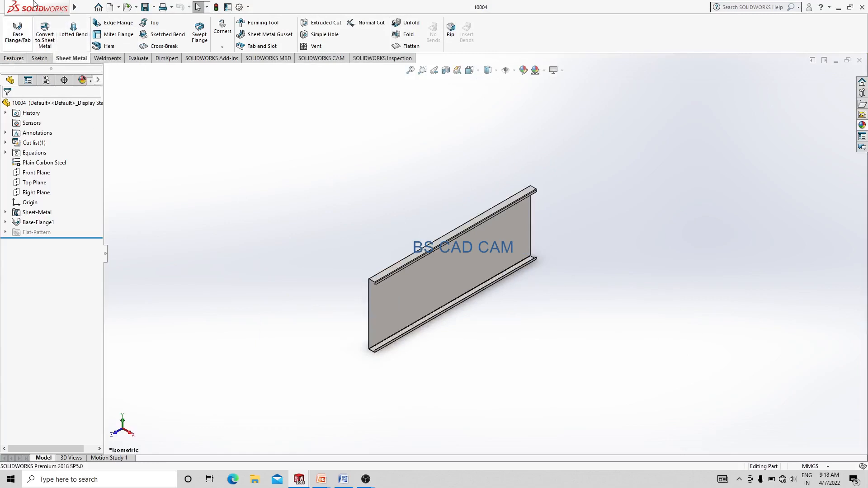
pyautogui.moveTo(34, 4)
pyautogui.click(87, 7)
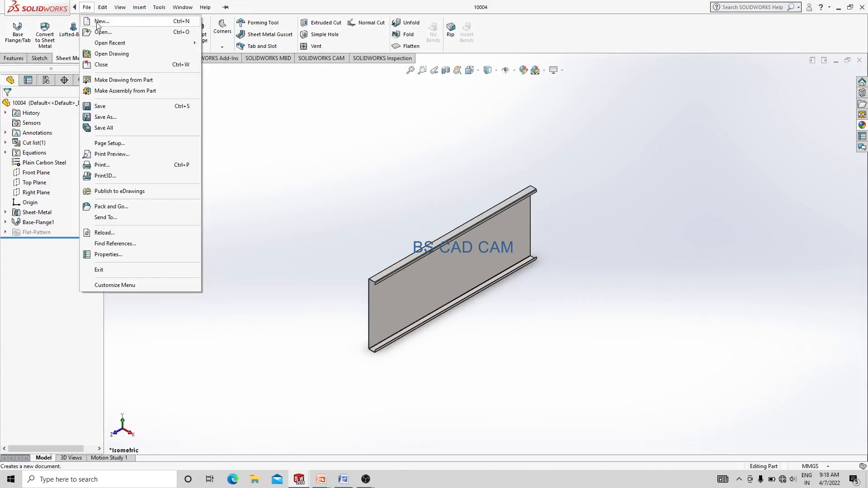
pyautogui.click(102, 21)
pyautogui.click(230, 227)
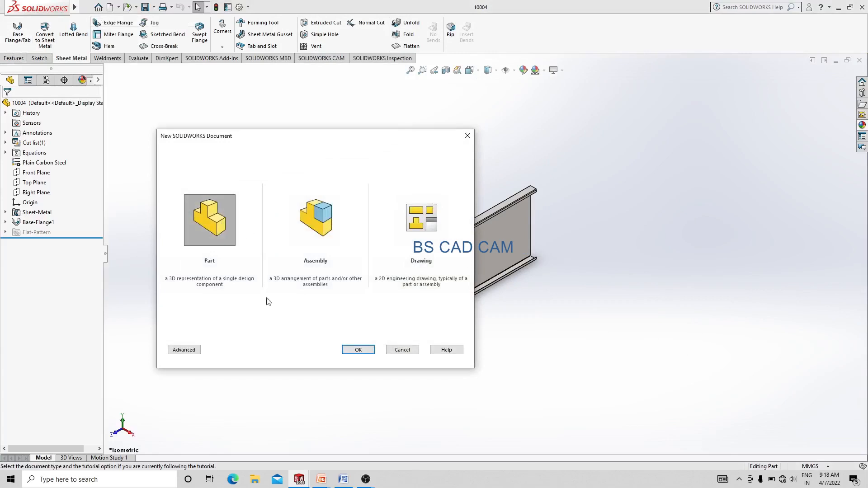
pyautogui.click(365, 350)
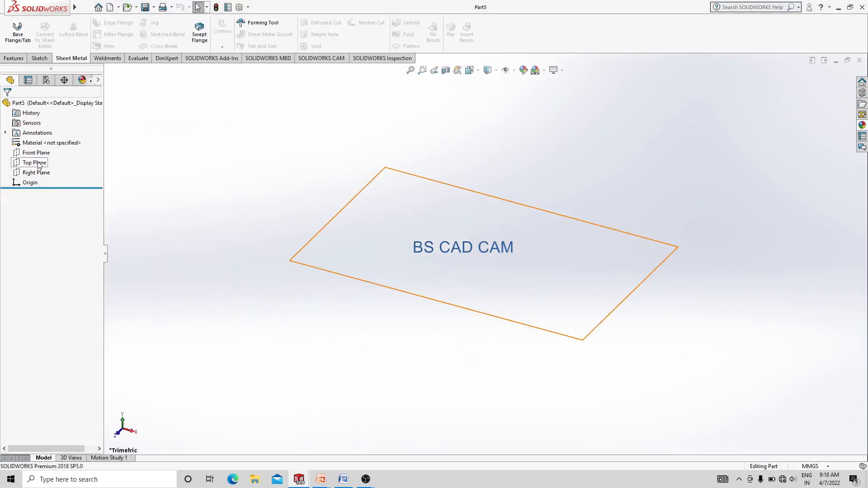
# Sketch a center rectangle about 32 mm wide and 166 mm tall on the Front Plane, centred on the origin.
pyautogui.click(37, 152)
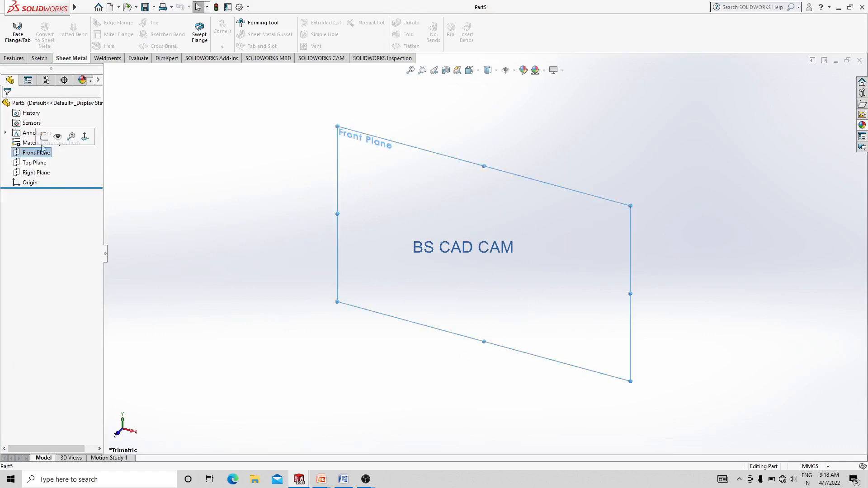
pyautogui.click(46, 136)
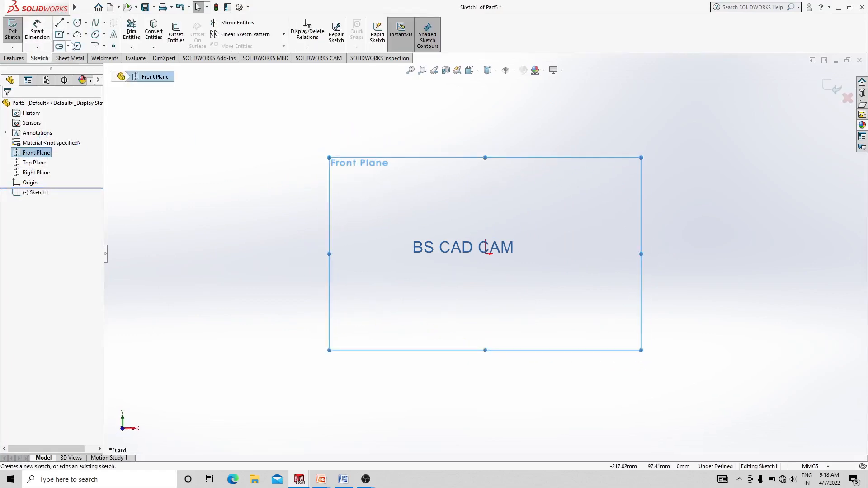
pyautogui.click(59, 34)
pyautogui.click(486, 254)
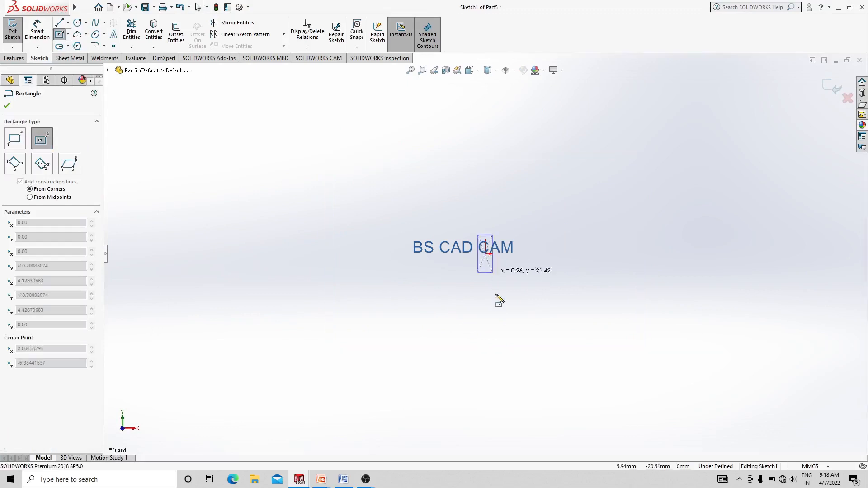
pyautogui.click(514, 401)
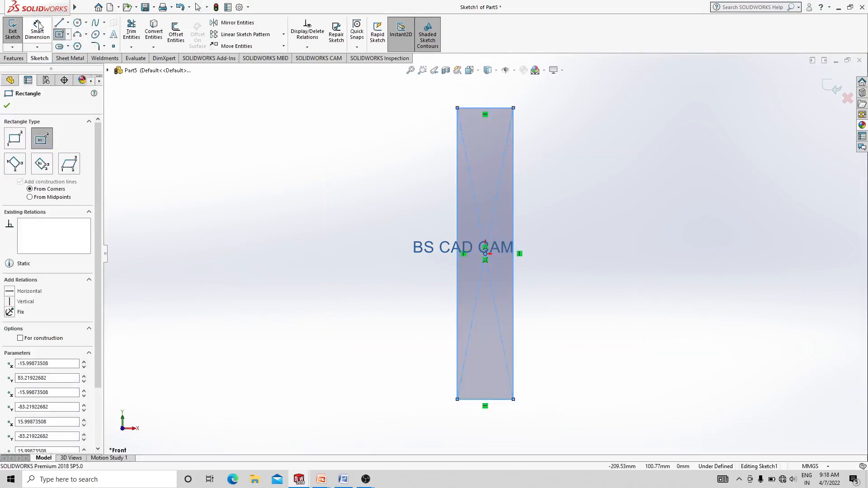
# Dimension the rectangle to 750 mm high and 75 mm wide, and exit the sketch.
pyautogui.press('d')
pyautogui.click(457, 203)
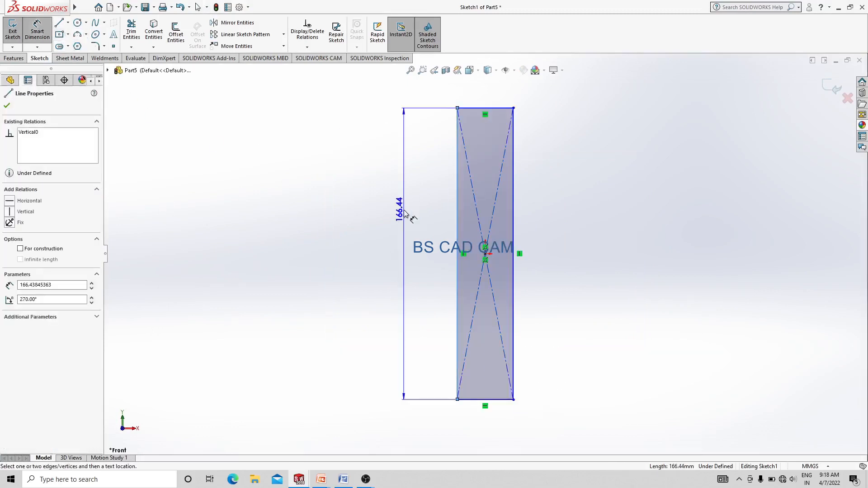
pyautogui.click(405, 213)
pyautogui.write('750')
pyautogui.press('Return')
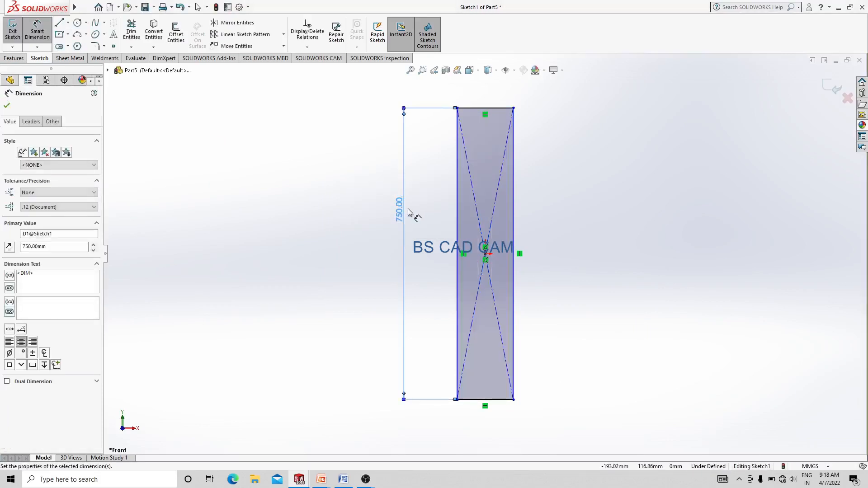
pyautogui.click(498, 168)
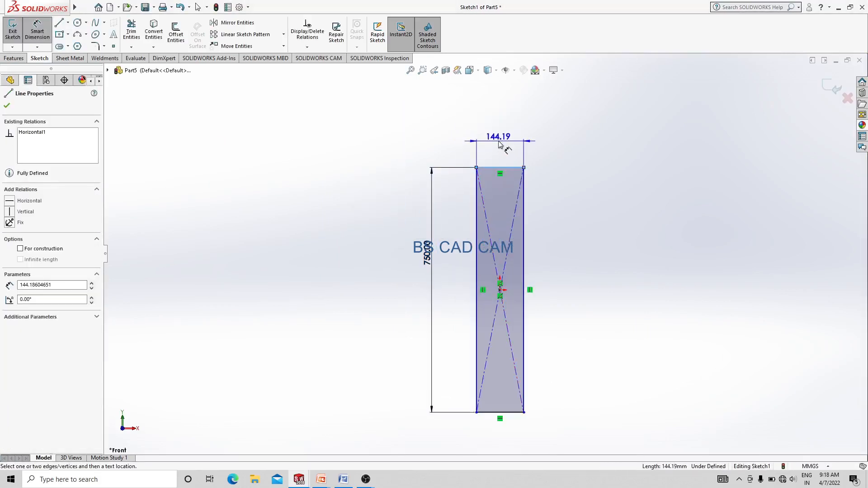
pyautogui.click(499, 142)
pyautogui.write('75')
pyautogui.press('Return')
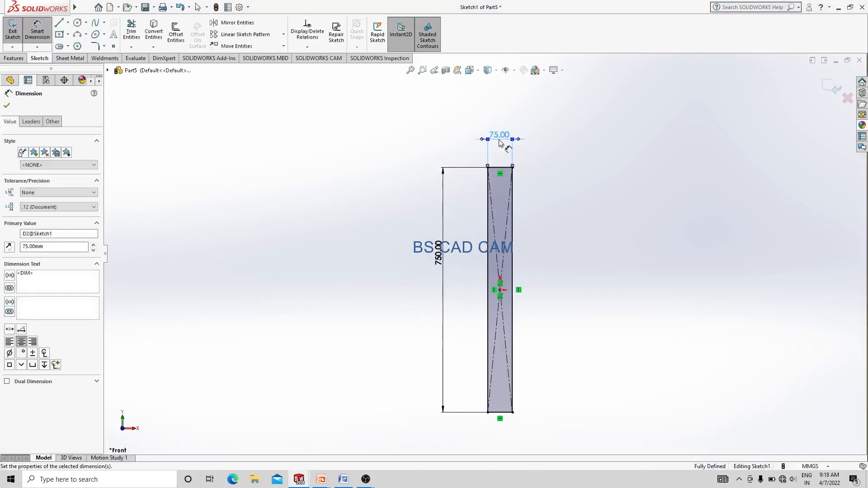
pyautogui.click(833, 88)
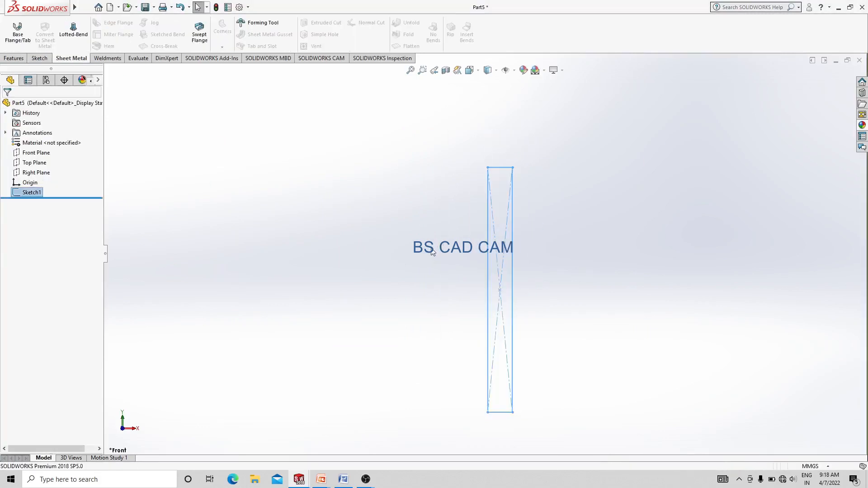
# Extrude the rectangle sketch 10 mm with a Blind end condition.
pyautogui.click(14, 58)
pyautogui.click(16, 32)
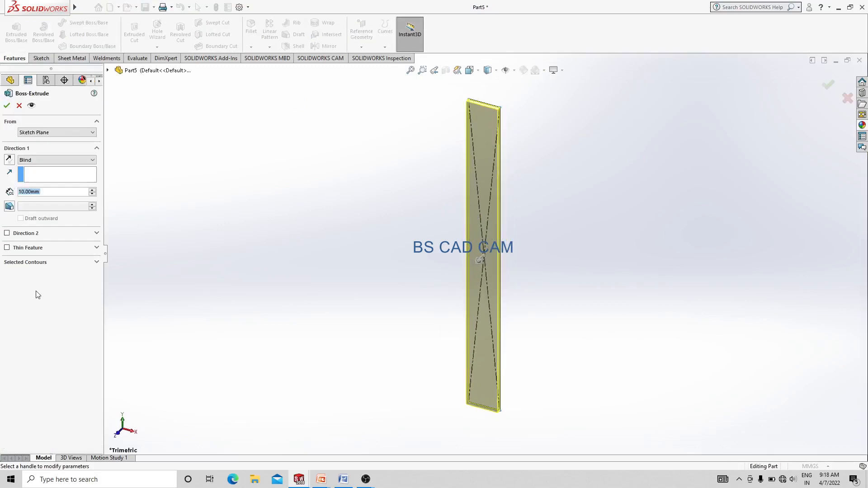
pyautogui.click(6, 105)
# Fillet the four short corner edges at both ends of the plate with a 5 mm symmetric radius.
pyautogui.scroll(-3, 374, 181)
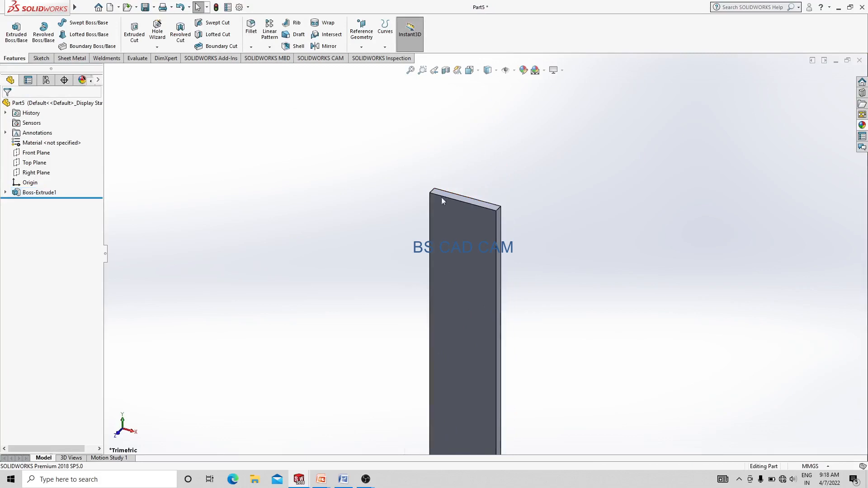
pyautogui.scroll(-3, 480, 197)
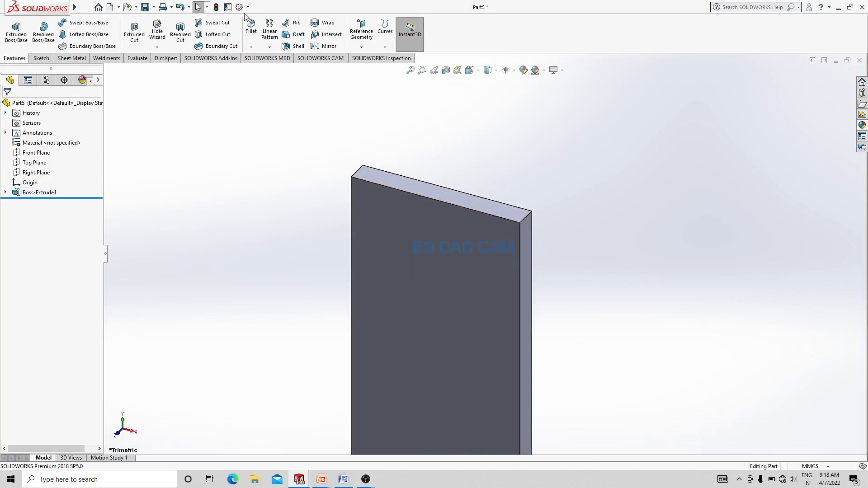
pyautogui.click(252, 29)
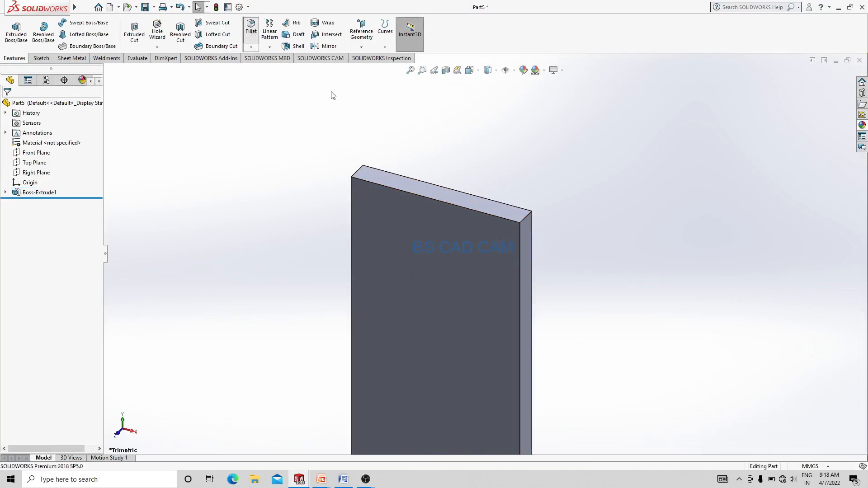
pyautogui.click(528, 215)
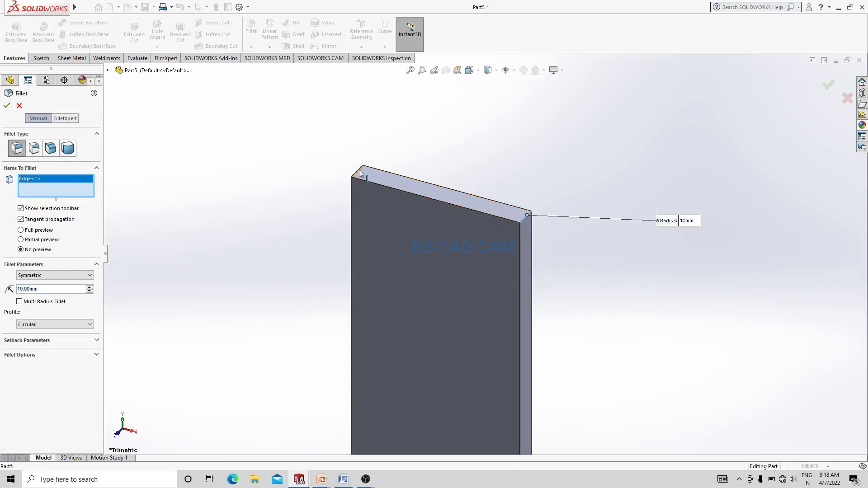
pyautogui.click(362, 173)
pyautogui.scroll(4, 491, 138)
pyautogui.moveTo(501, 430); pyautogui.dragTo(591, 274, button='middle')
pyautogui.click(498, 274)
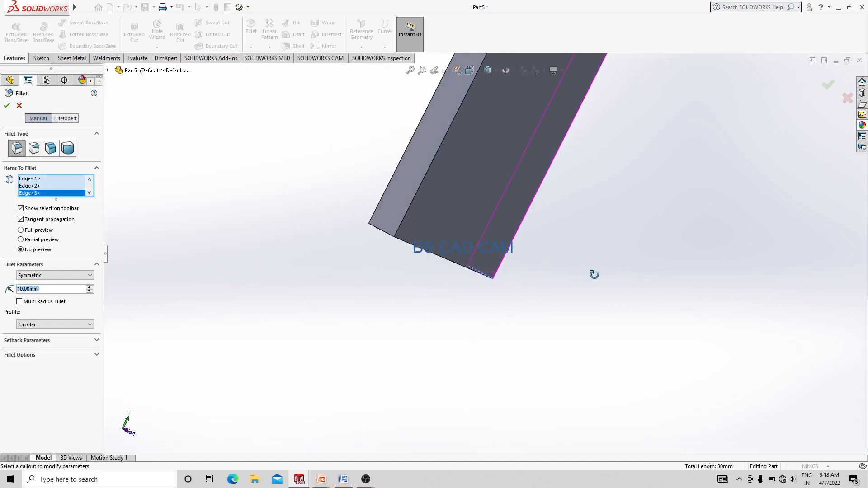
pyautogui.click(383, 233)
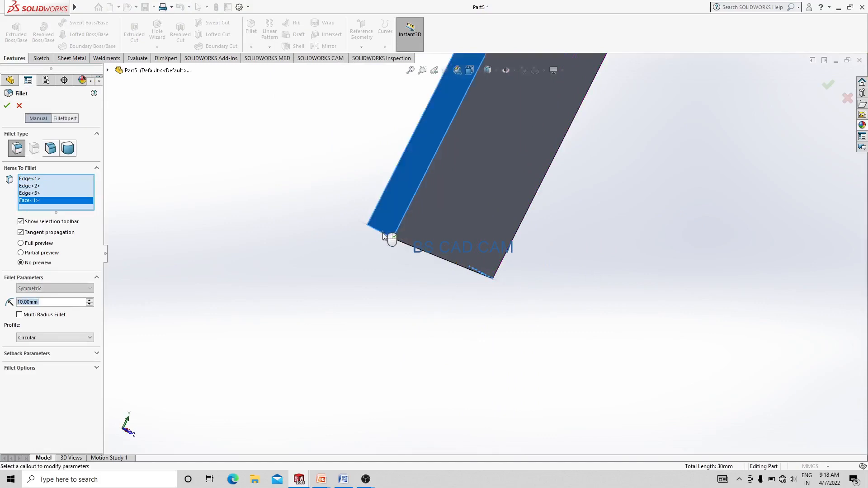
pyautogui.click(387, 235)
pyautogui.moveTo(386, 234)
pyautogui.mouseDown(button='middle')
pyautogui.moveTo(390, 183)
pyautogui.moveTo(384, 252)
pyautogui.mouseUp(button='middle')
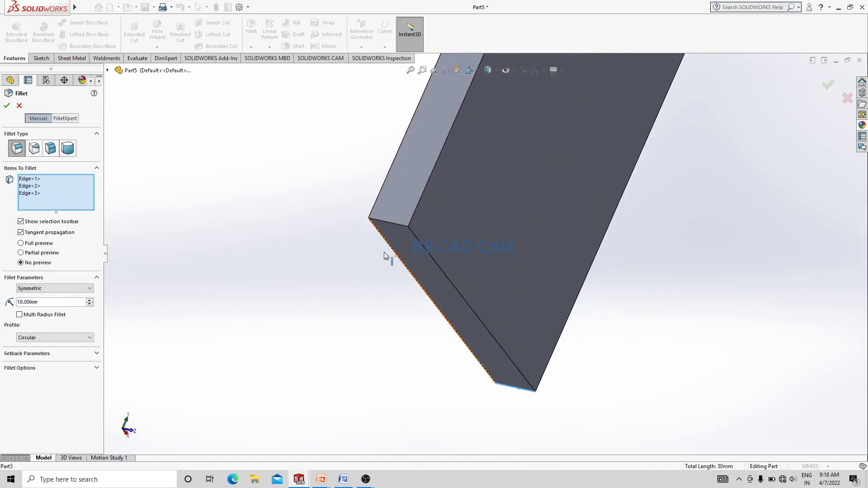
pyautogui.click(390, 223)
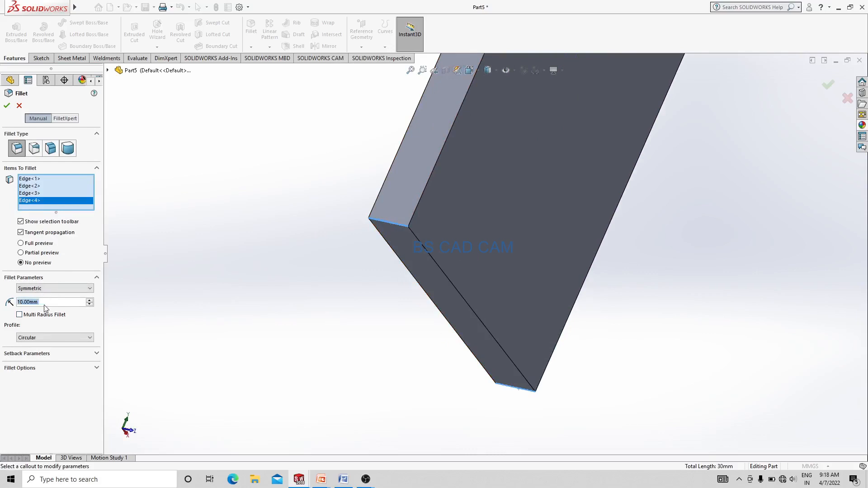
pyautogui.write('5')
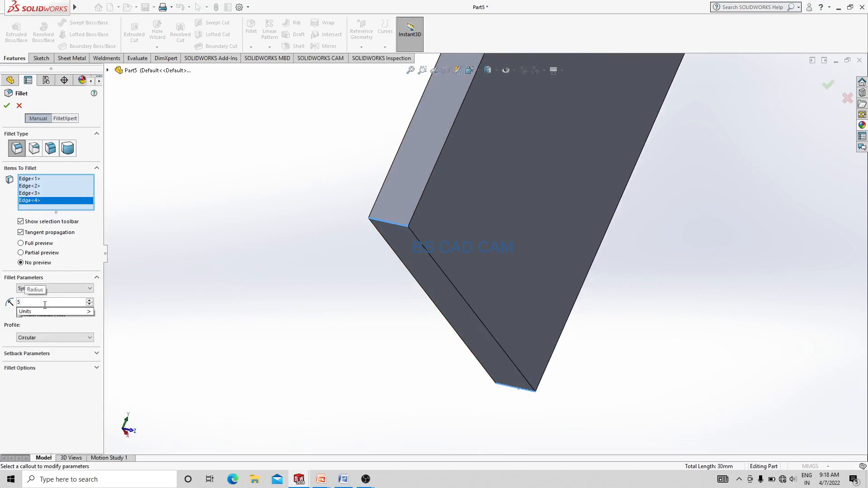
pyautogui.click(6, 104)
pyautogui.scroll(6, 301, 265)
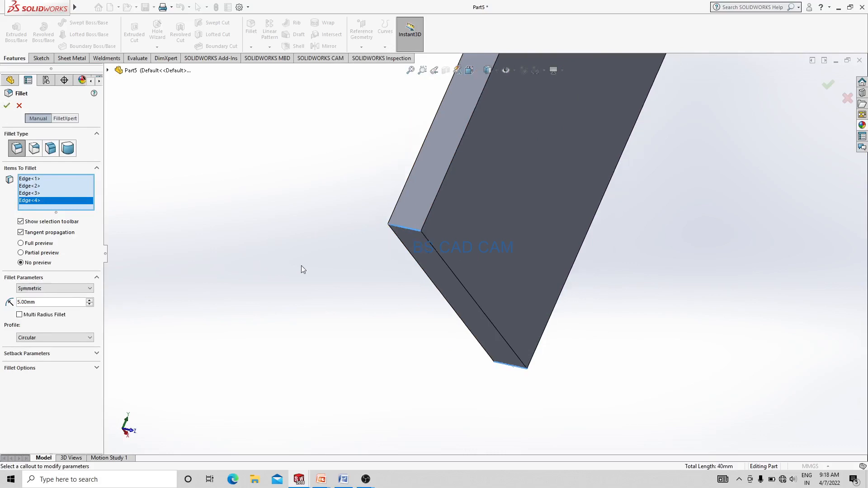
pyautogui.click(7, 107)
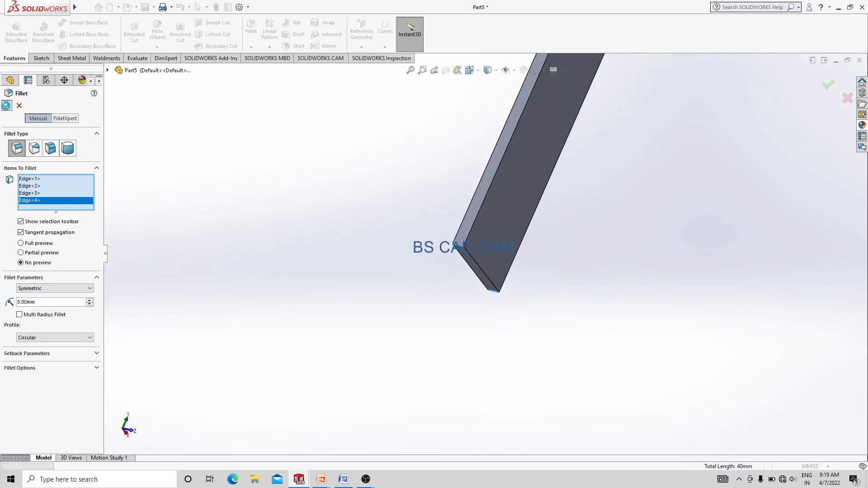
# Sketch a vertical centerpoint slot about 30 mm wide on the plate's large face, centred about 304 mm above the origin.
pyautogui.moveTo(339, 213); pyautogui.dragTo(434, 174, button='middle')
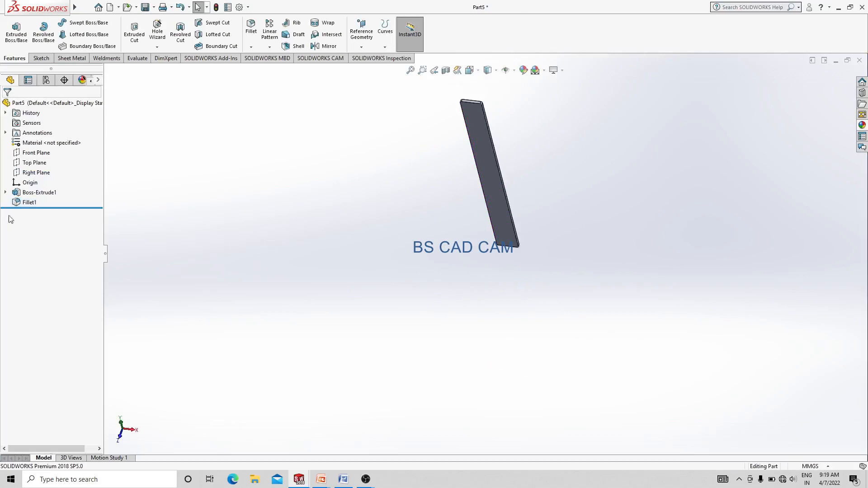
pyautogui.click(489, 172)
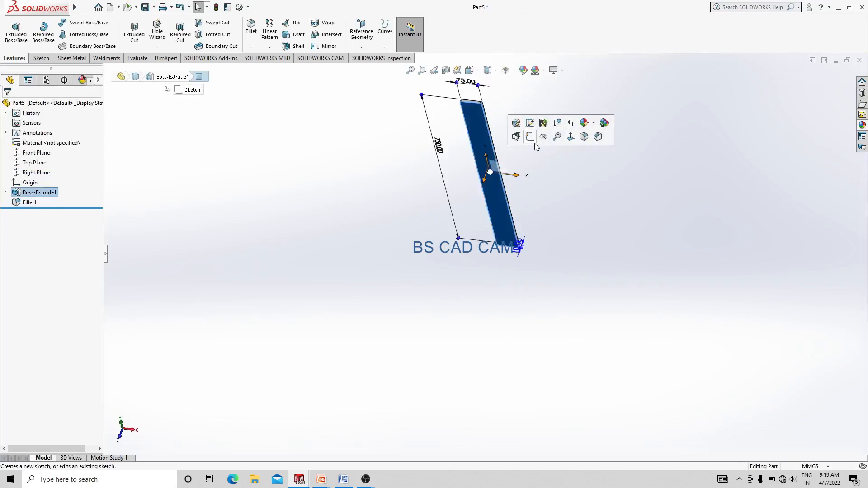
pyautogui.click(530, 136)
pyautogui.press('space')
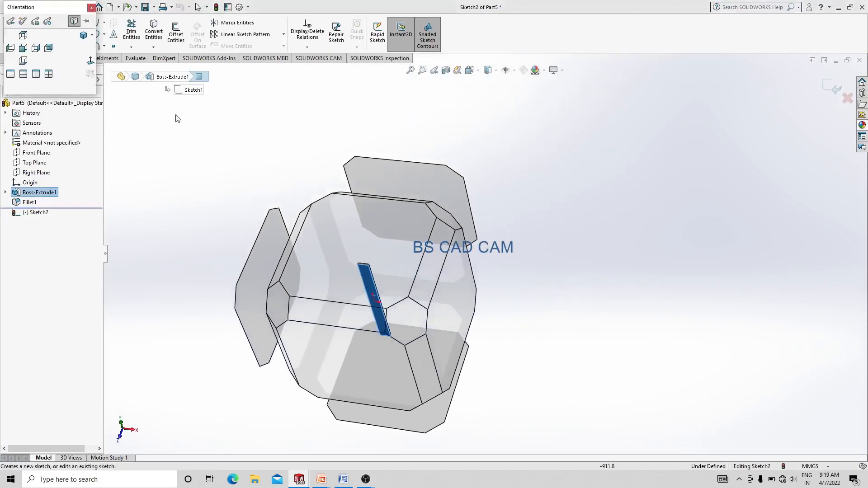
pyautogui.click(90, 60)
pyautogui.scroll(-3, 505, 137)
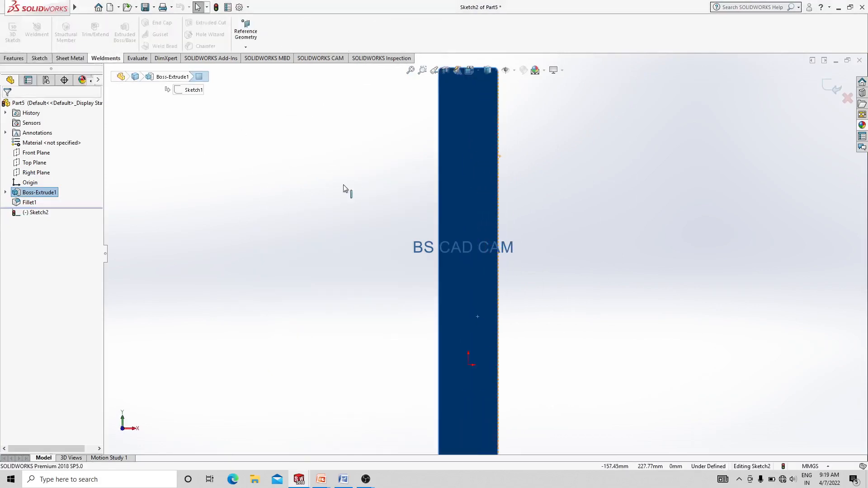
pyautogui.click(343, 187)
pyautogui.click(35, 58)
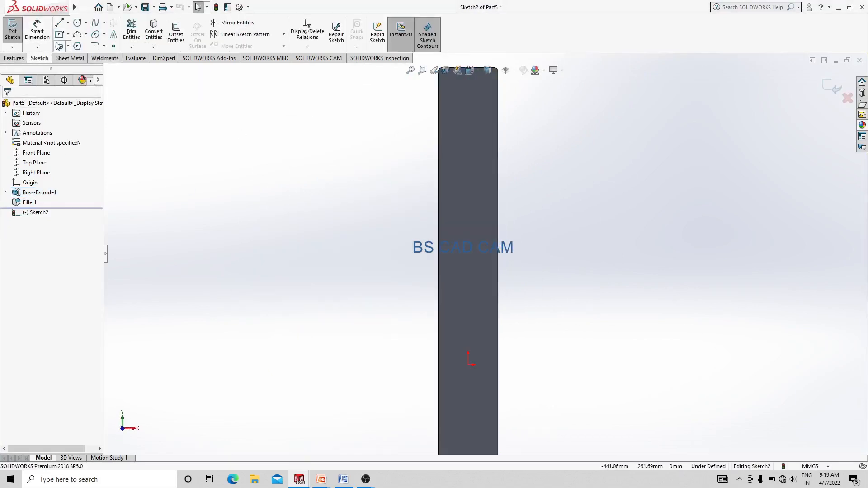
pyautogui.click(59, 46)
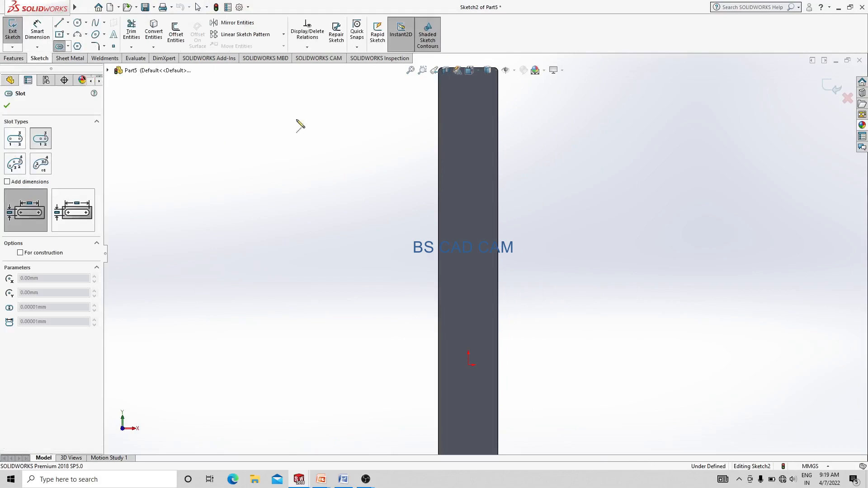
pyautogui.click(468, 124)
pyautogui.click(468, 134)
pyautogui.click(482, 137)
# Dimension the slot's centre 300 mm above the origin.
pyautogui.click(37, 32)
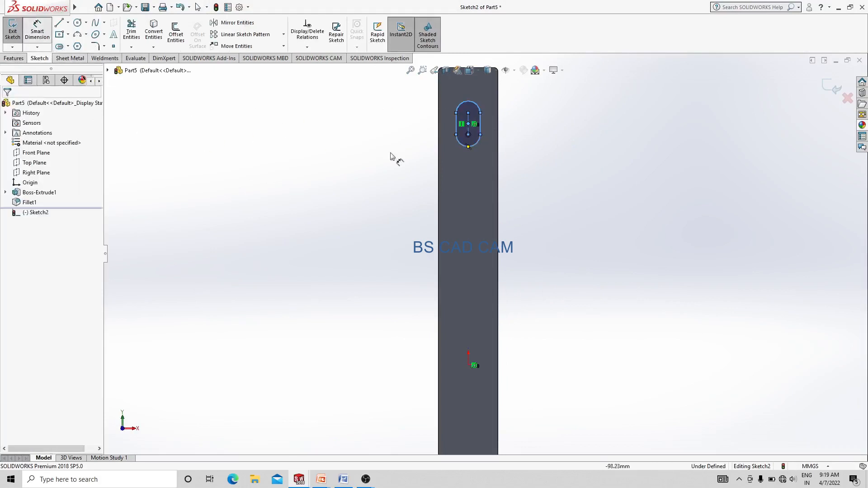
pyautogui.click(479, 134)
pyautogui.click(469, 367)
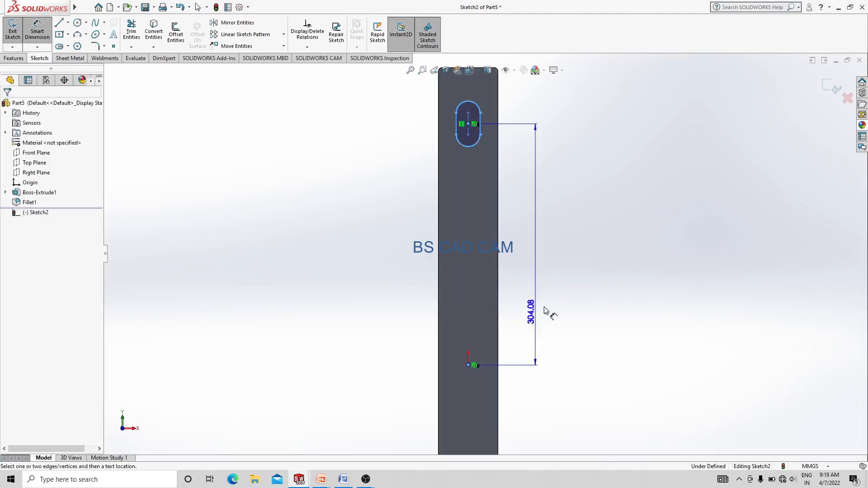
pyautogui.click(581, 301)
pyautogui.write('300')
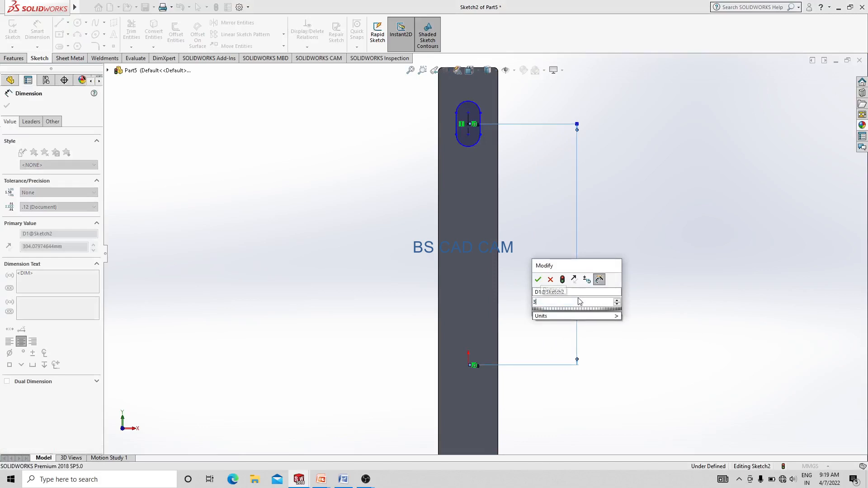
pyautogui.press('Return')
# Dimension the slot's centre-to-centre length to 25 mm and its end radius to 3 mm.
pyautogui.scroll(-1, 427, 100)
pyautogui.scroll(-5, 446, 95)
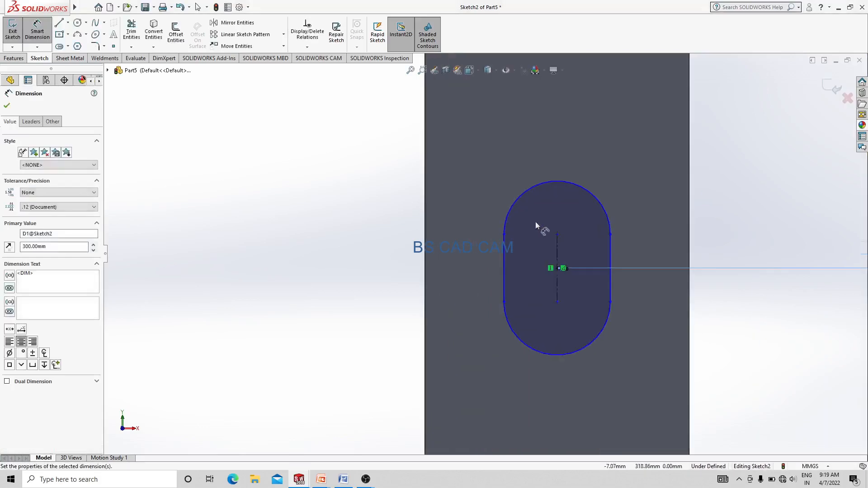
pyautogui.click(559, 289)
pyautogui.click(311, 283)
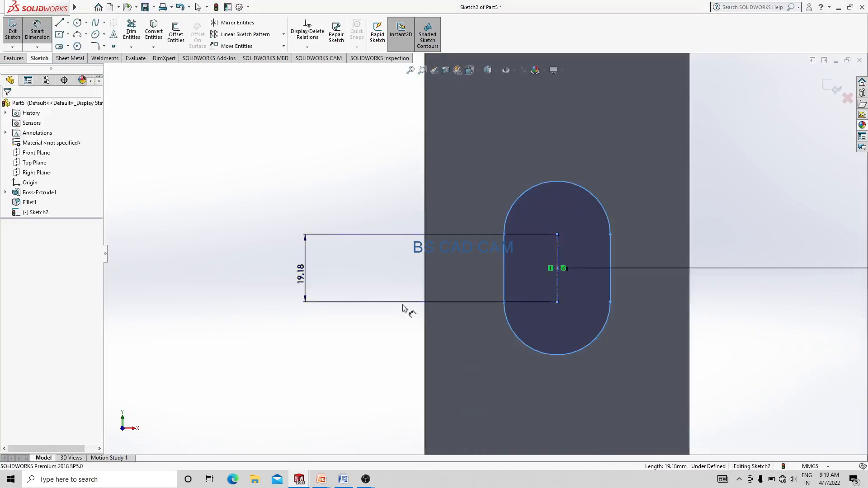
pyautogui.write('25')
pyautogui.press('Return')
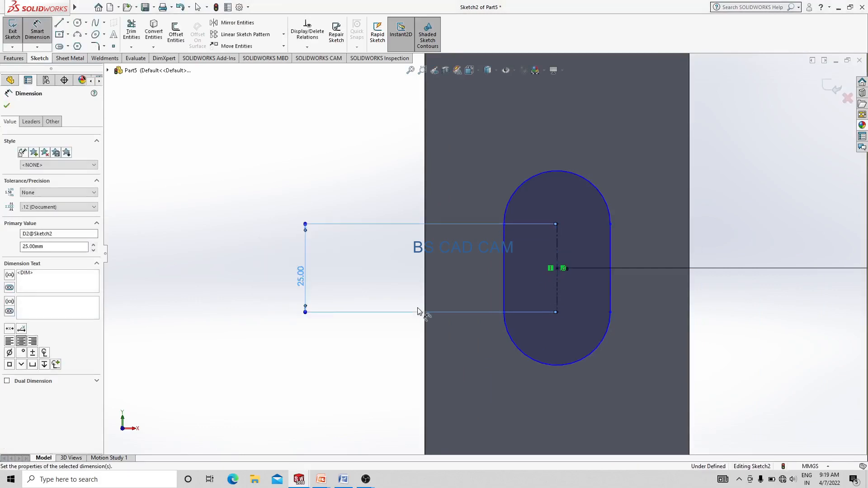
pyautogui.click(528, 184)
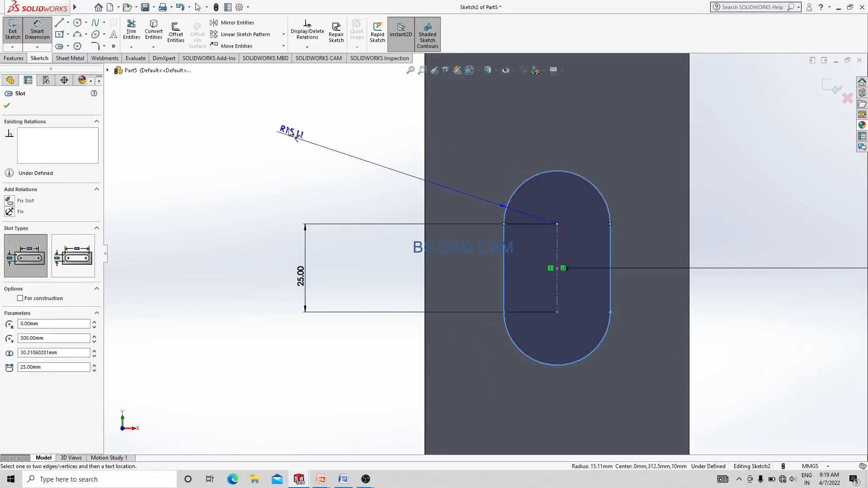
pyautogui.click(289, 125)
pyautogui.write('3')
pyautogui.press('Return')
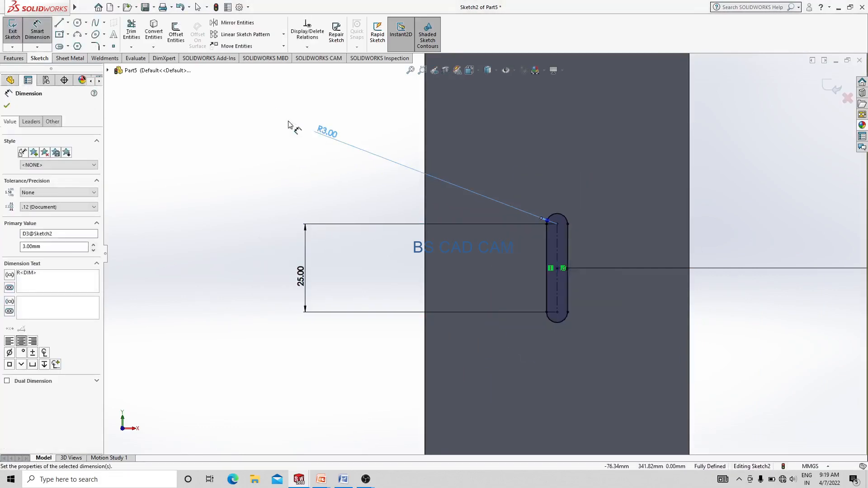
# Set the slot's end radius to 4 mm.
pyautogui.scroll(1, 480, 209)
pyautogui.scroll(-2, 489, 195)
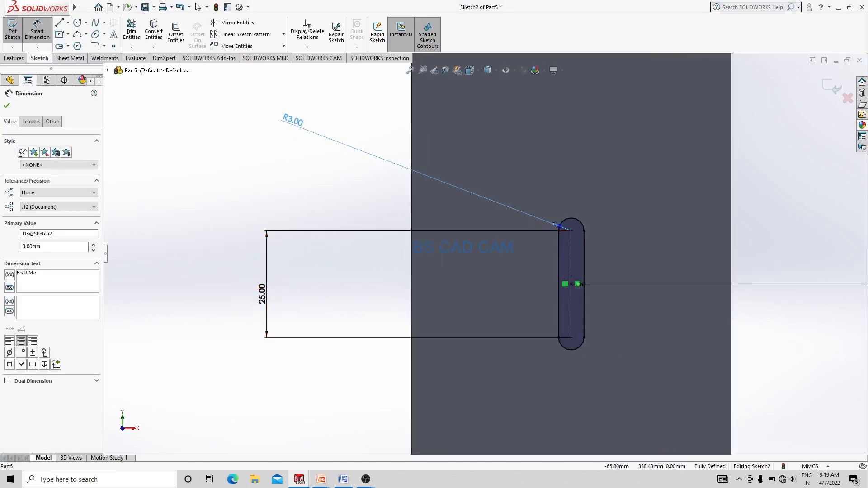
pyautogui.doubleClick(293, 121)
pyautogui.write('4')
pyautogui.press('Return')
pyautogui.click(261, 105)
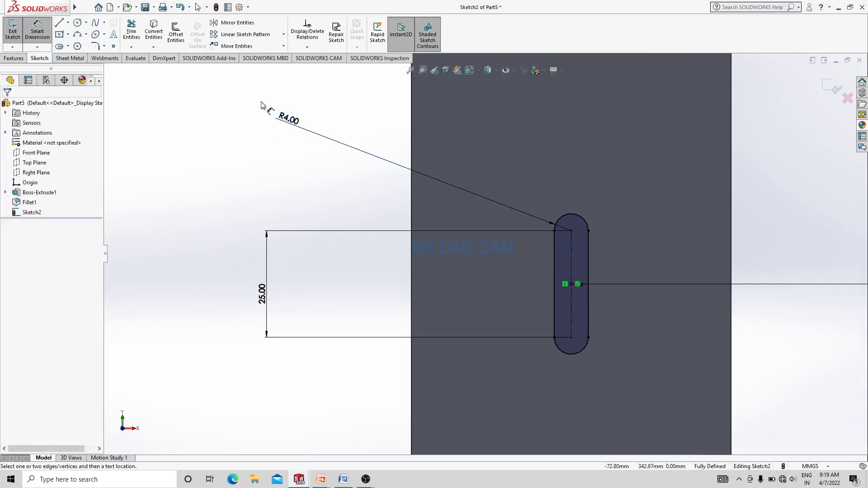
# Set the slot's end radius to 4.5 mm.
pyautogui.doubleClick(287, 117)
pyautogui.write('4.5')
pyautogui.press('Return')
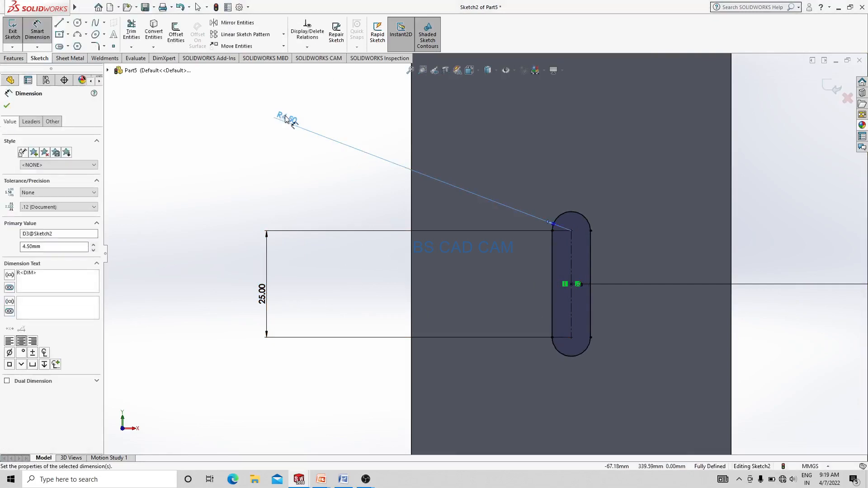
pyautogui.click(265, 149)
# Exit the slot sketch and cut-extrude it 10 mm into the plate with a Blind end condition.
pyautogui.scroll(6, 514, 193)
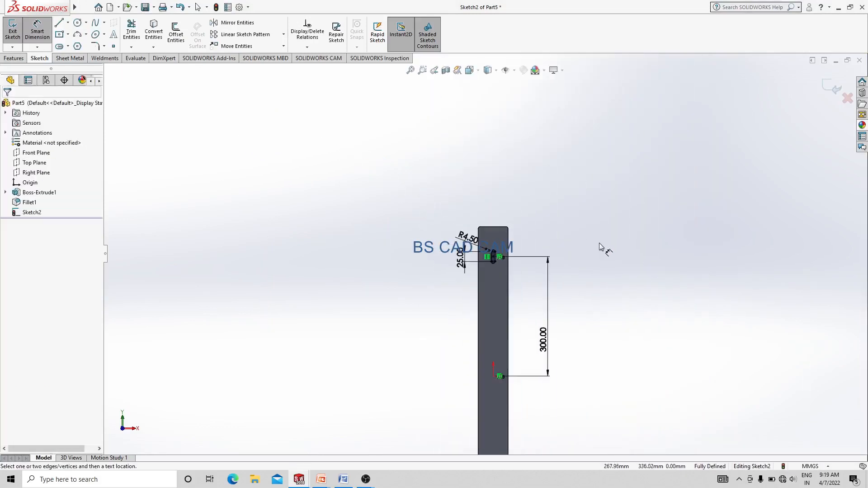
pyautogui.scroll(4, 573, 297)
pyautogui.scroll(-3, 549, 307)
pyautogui.click(843, 90)
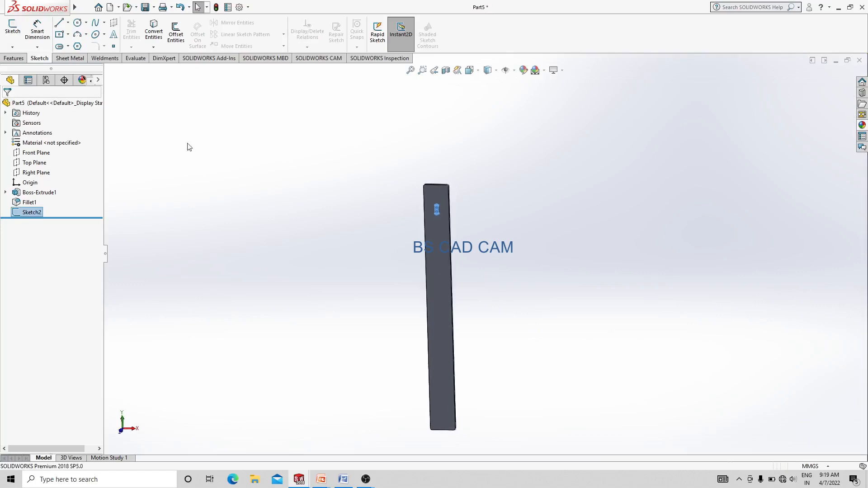
pyautogui.click(19, 58)
pyautogui.click(126, 37)
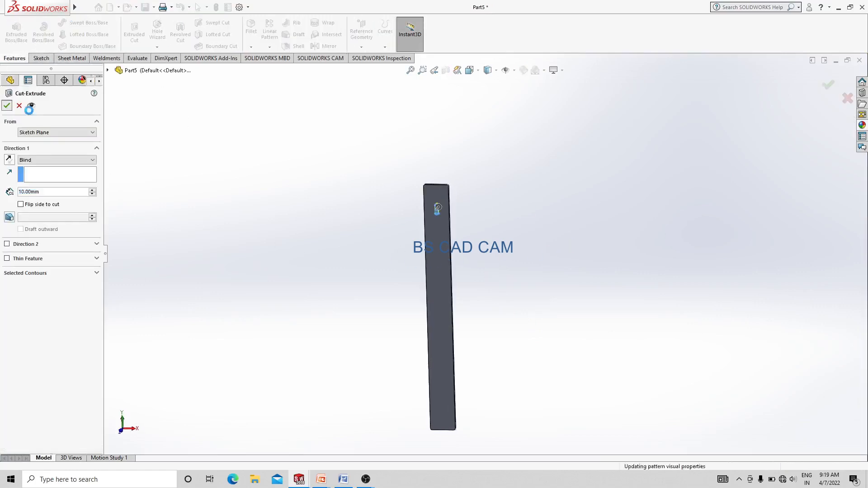
# Mirror the slot cut about the Top Plane to the other end of the plate.
pyautogui.click(326, 45)
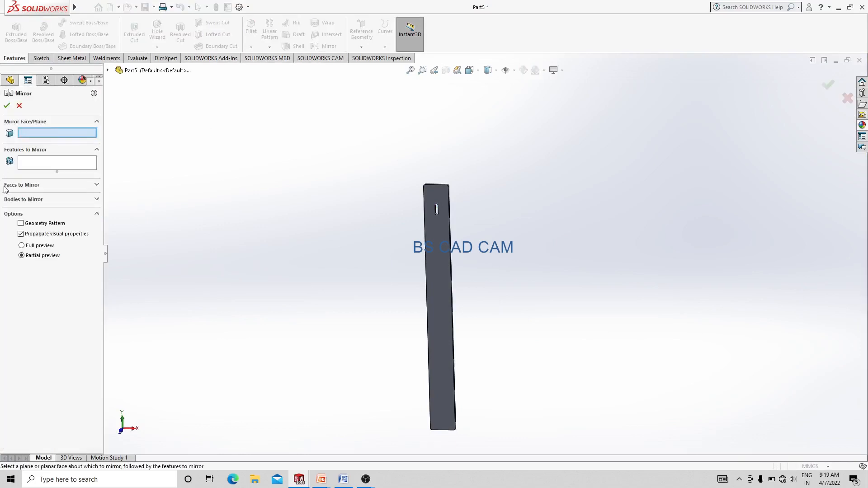
pyautogui.click(109, 70)
pyautogui.click(147, 130)
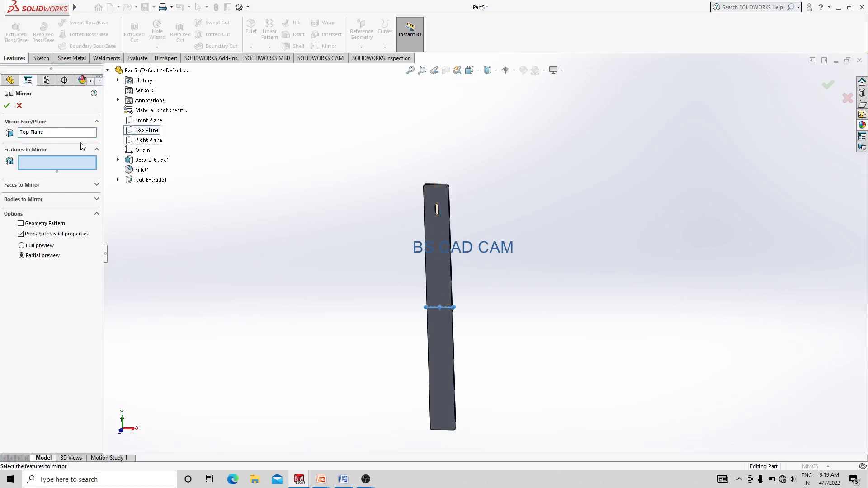
pyautogui.click(149, 180)
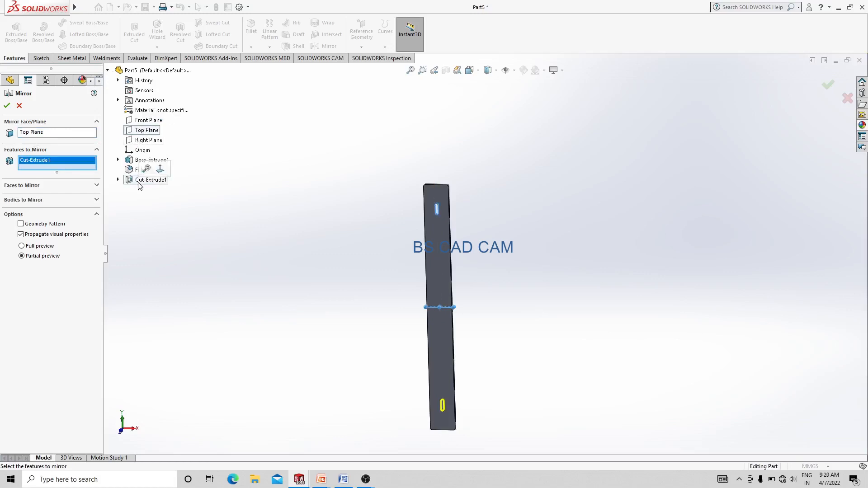
pyautogui.click(7, 106)
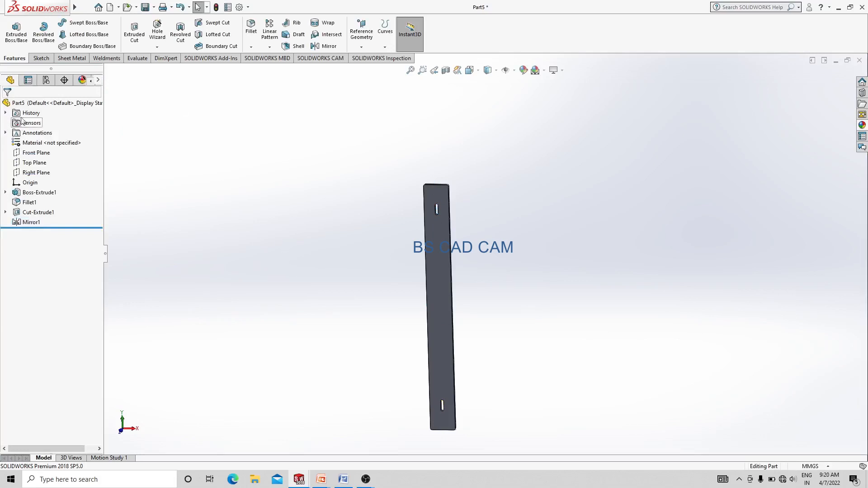
# Assign Plain Carbon Steel to the part and save it as 10005 in the 4-7-22 folder.
pyautogui.rightClick(67, 143)
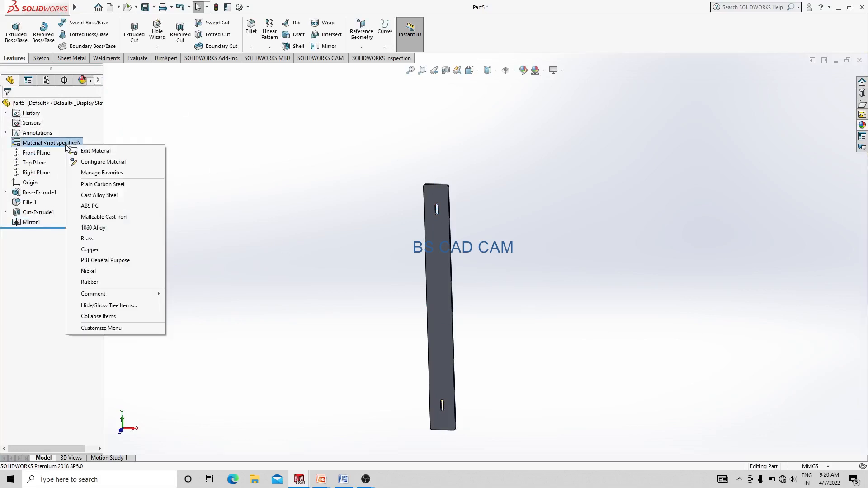
pyautogui.click(103, 185)
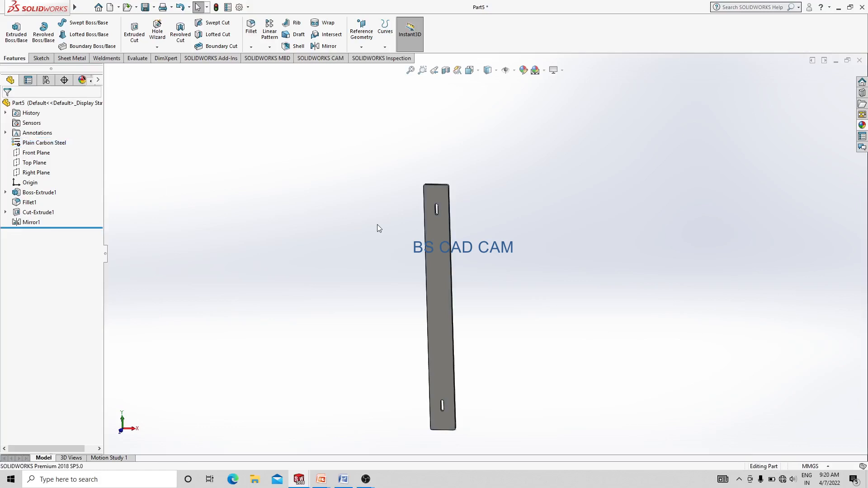
pyautogui.hotkey('ctrl', 's')
pyautogui.click(359, 104)
pyautogui.doubleClick(342, 277)
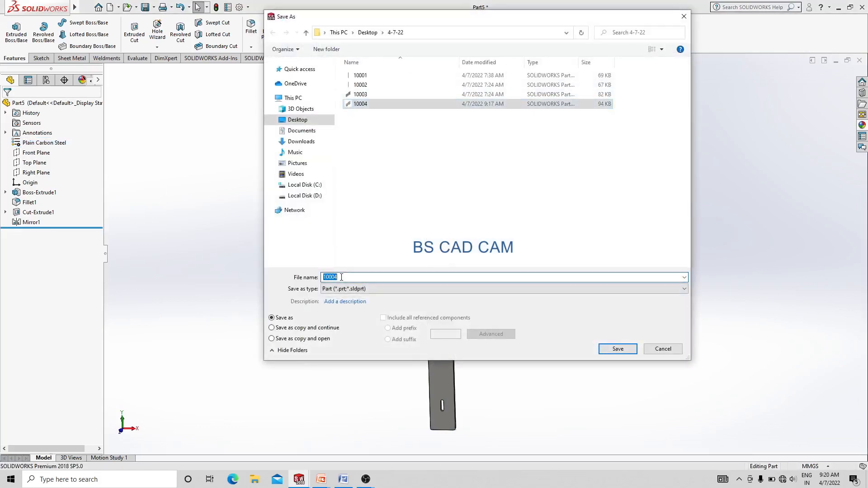
pyautogui.press('BackSpace')
pyautogui.write('5')
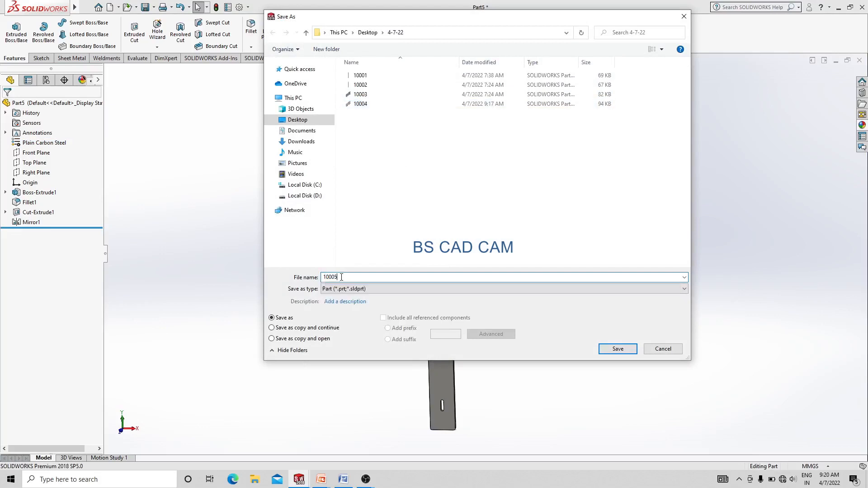
pyautogui.click(624, 355)
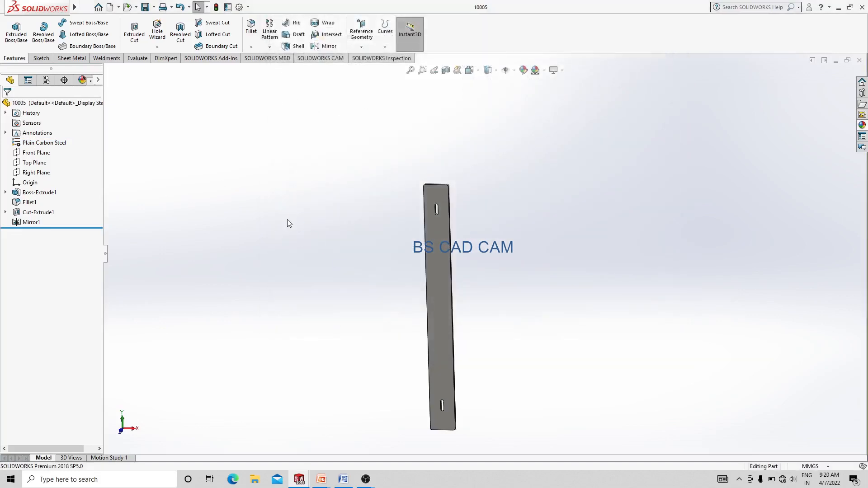
# Add a custom Description property to the file with the text SIDE PLATE.
pyautogui.click(228, 8)
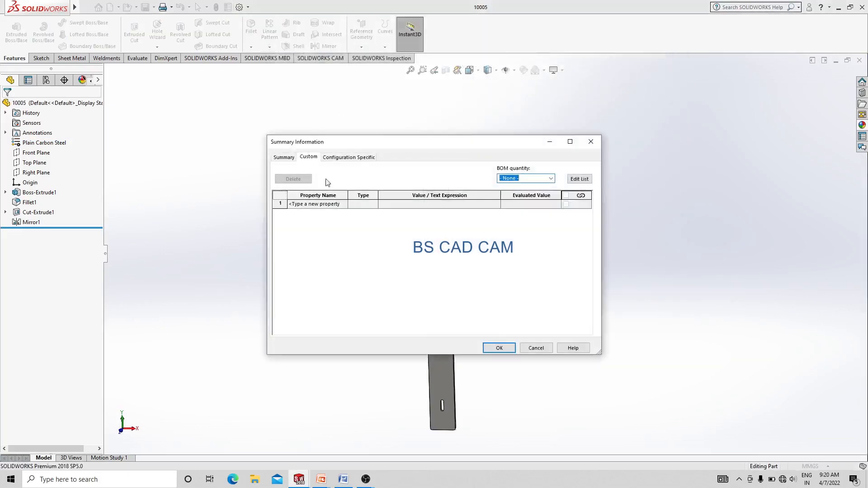
pyautogui.click(338, 207)
pyautogui.click(320, 205)
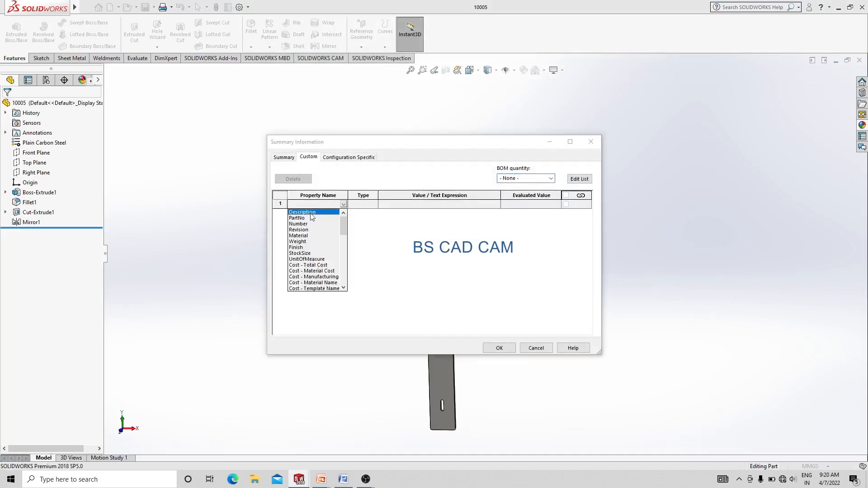
pyautogui.click(311, 213)
pyautogui.click(389, 205)
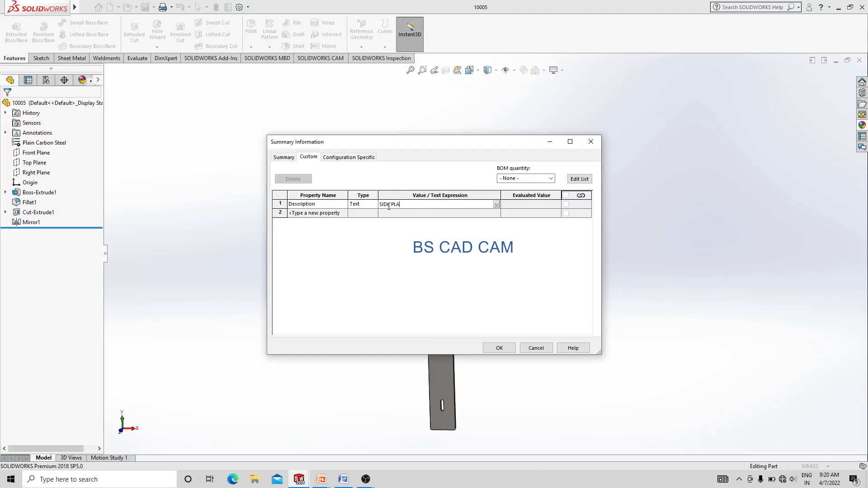
# Add a custom Material property linked to the part's assigned material.
pyautogui.click(317, 214)
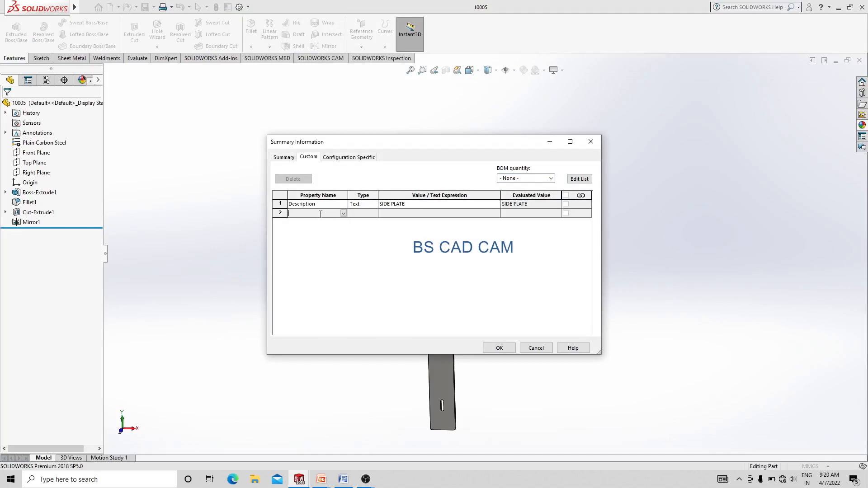
pyautogui.click(343, 213)
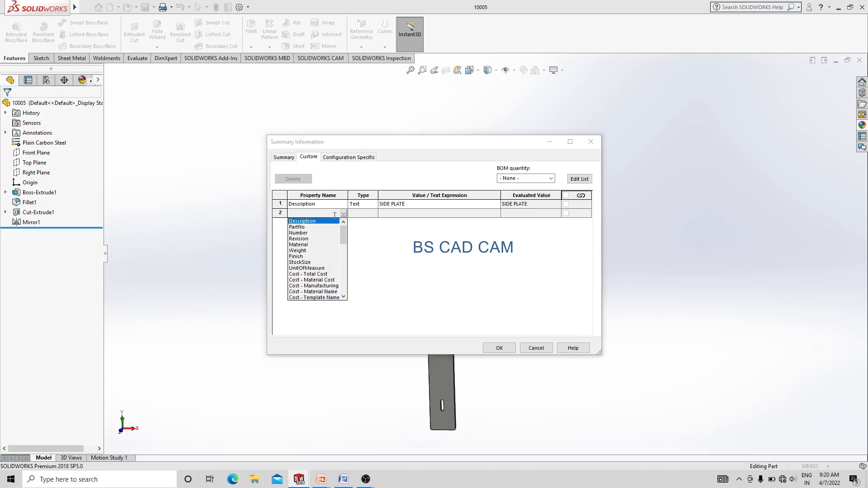
pyautogui.click(300, 245)
pyautogui.click(492, 214)
pyautogui.click(496, 213)
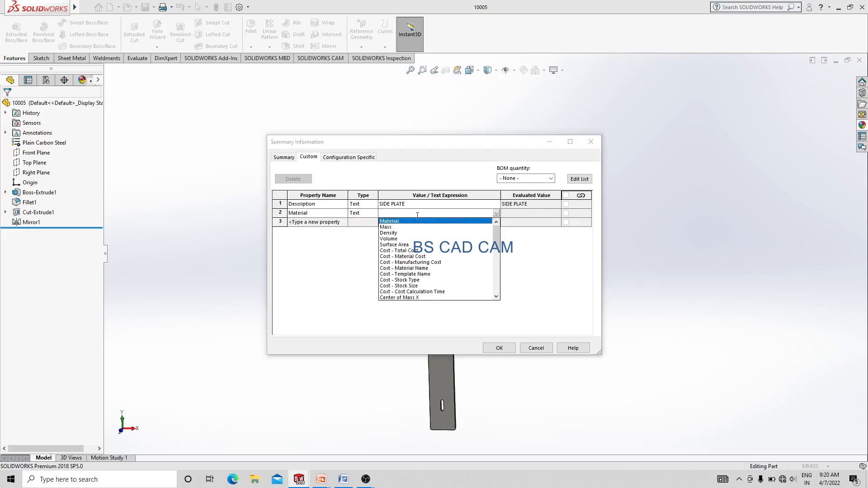
pyautogui.click(393, 222)
# Add a custom Weight property linked to the part's mass, accept the properties and save the part.
pyautogui.click(343, 223)
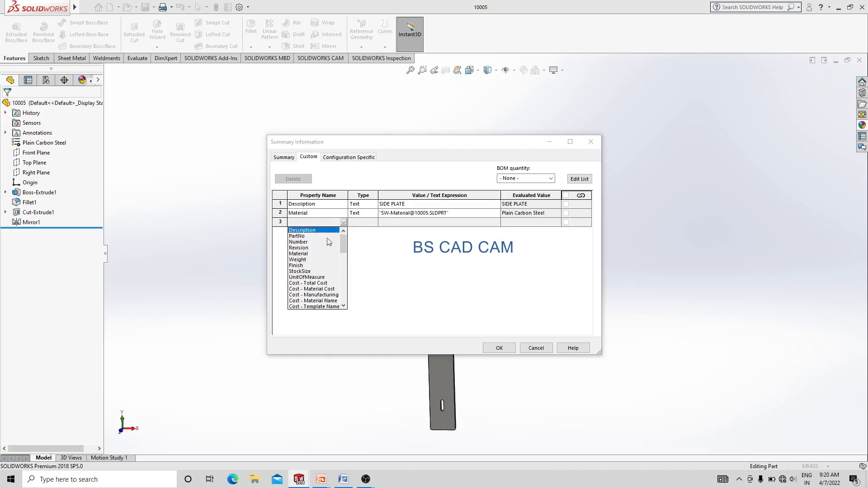
pyautogui.click(297, 260)
pyautogui.click(486, 223)
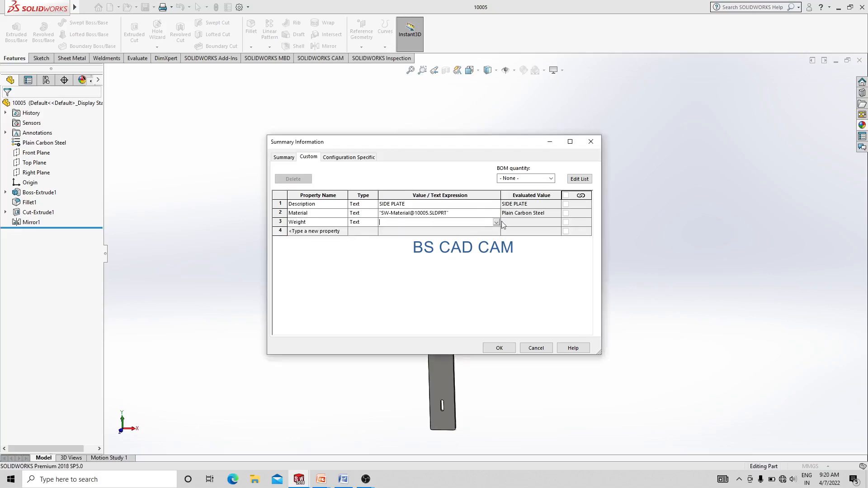
pyautogui.click(496, 222)
pyautogui.click(387, 237)
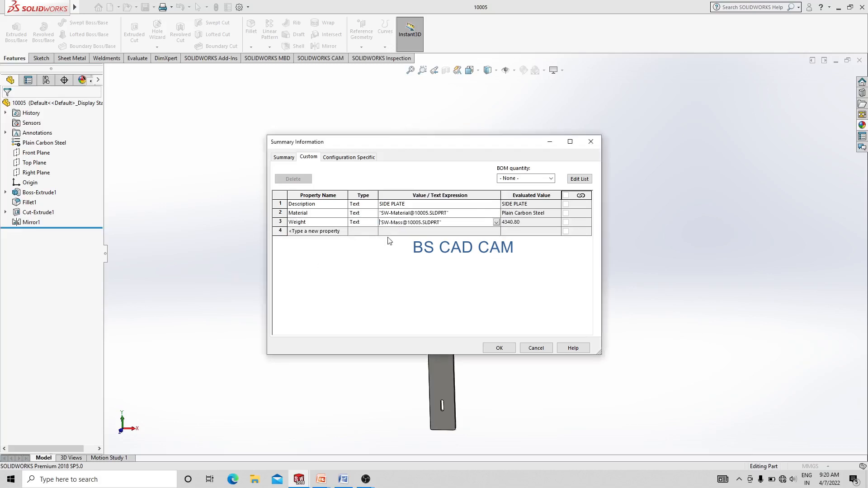
pyautogui.click(499, 348)
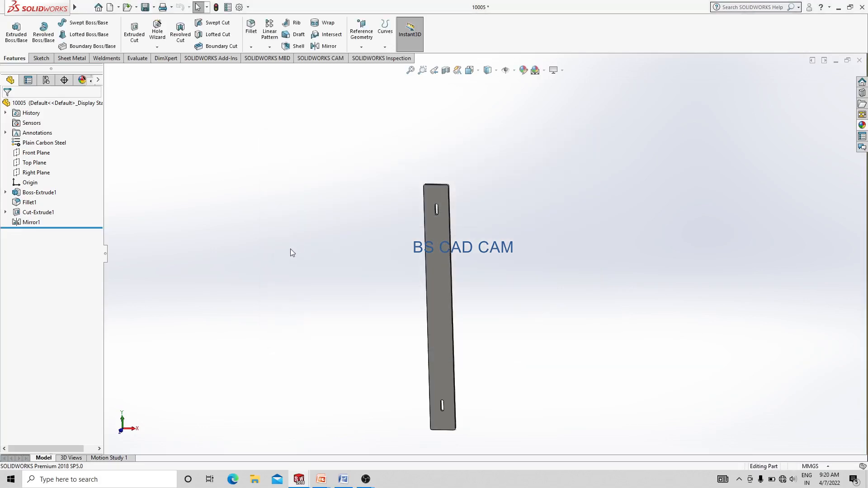
pyautogui.hotkey('ctrl', 's')
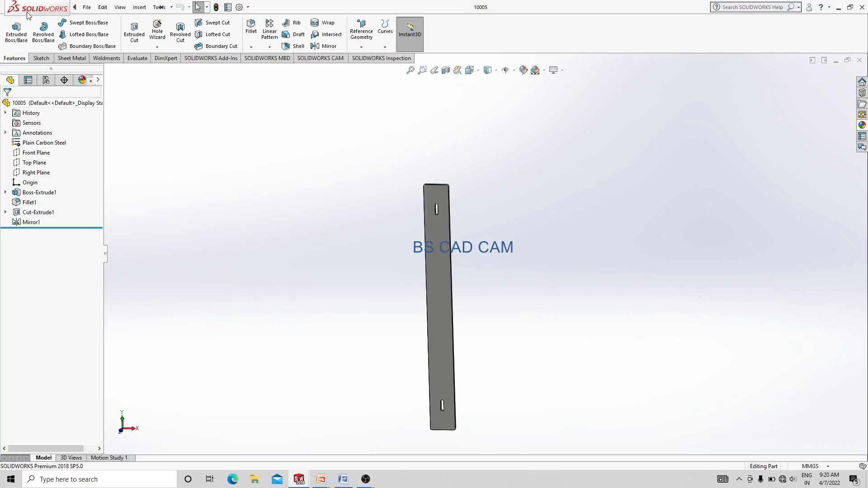
# Create a new part and open a sketch on the Top Plane.
pyautogui.click(86, 8)
pyautogui.click(95, 21)
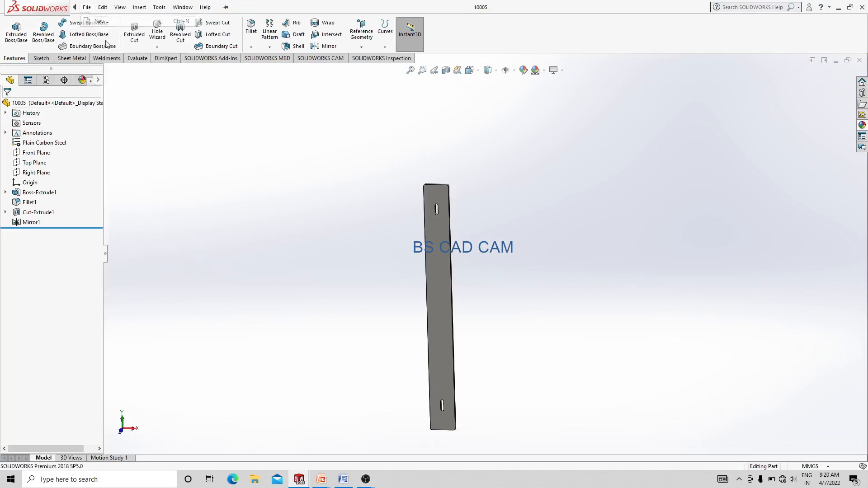
pyautogui.click(211, 229)
pyautogui.click(358, 345)
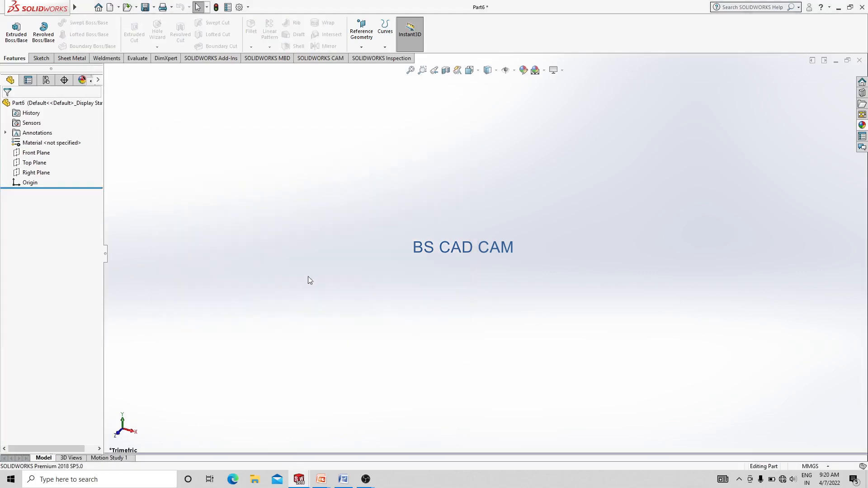
pyautogui.click(40, 167)
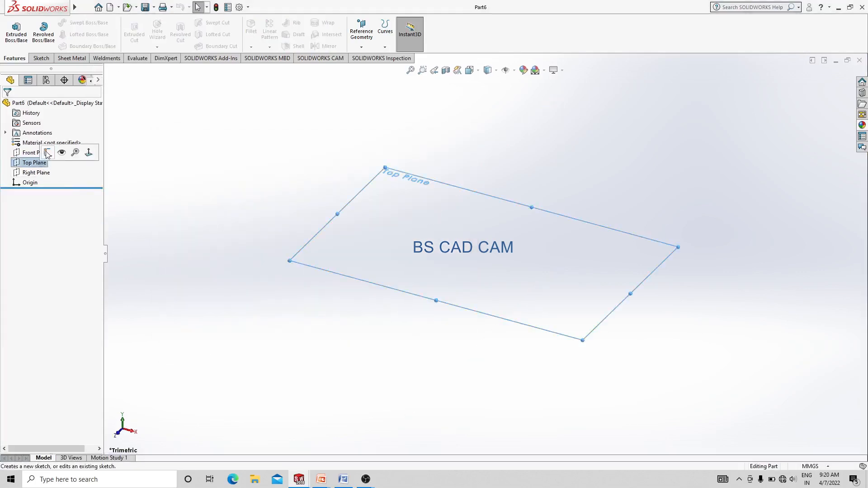
pyautogui.click(47, 155)
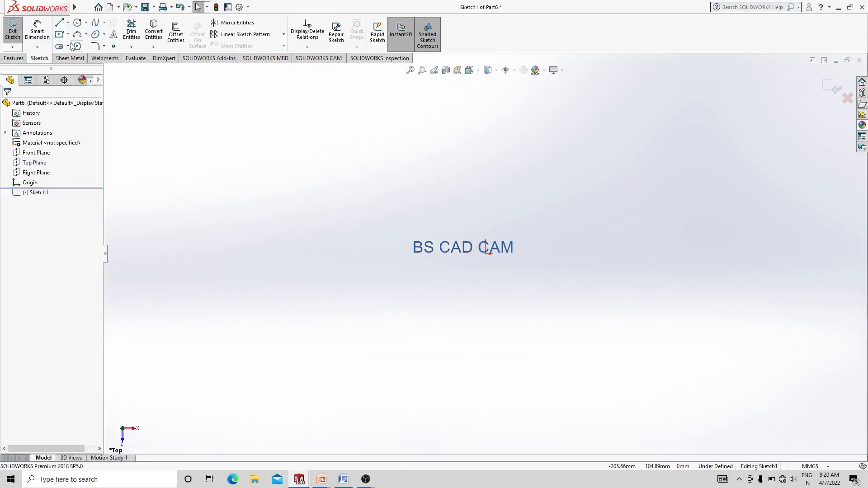
# Sketch an open five-line hat profile with a vertical web about 40 mm long through the origin, 26 mm horizontal legs and 14 mm outward end lines.
pyautogui.click(59, 23)
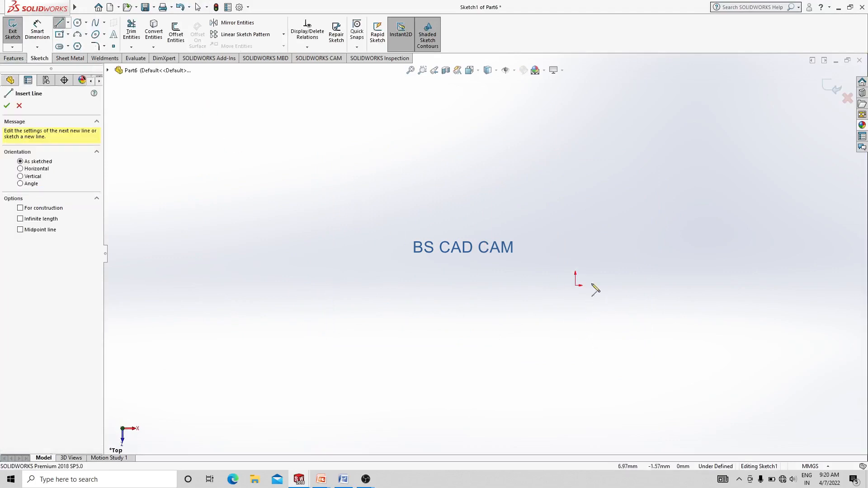
pyautogui.click(508, 205)
pyautogui.click(508, 239)
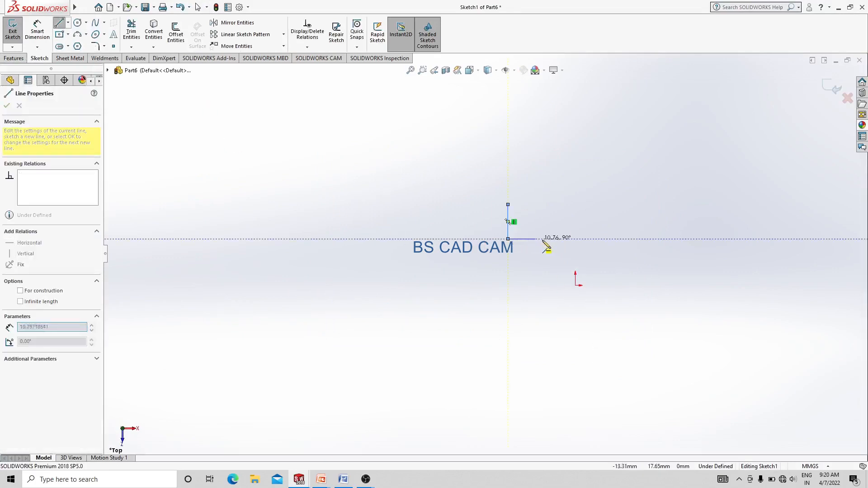
pyautogui.click(576, 239)
pyautogui.click(576, 341)
pyautogui.click(508, 342)
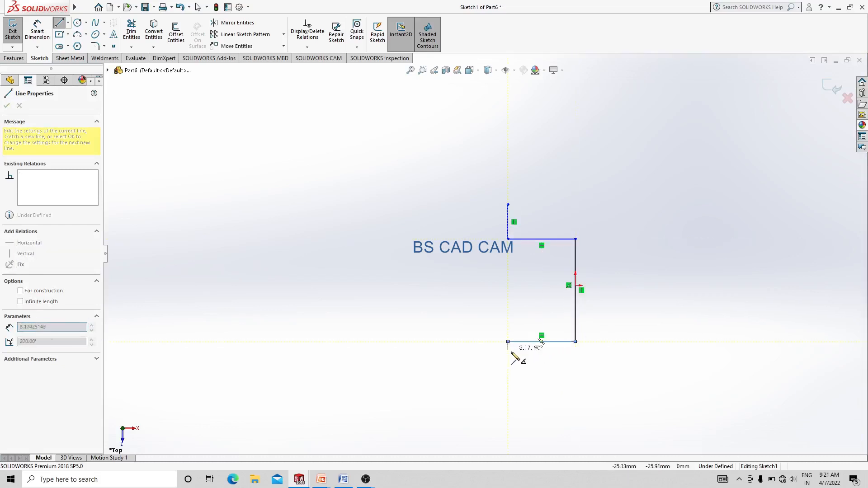
pyautogui.click(509, 378)
pyautogui.press('Escape')
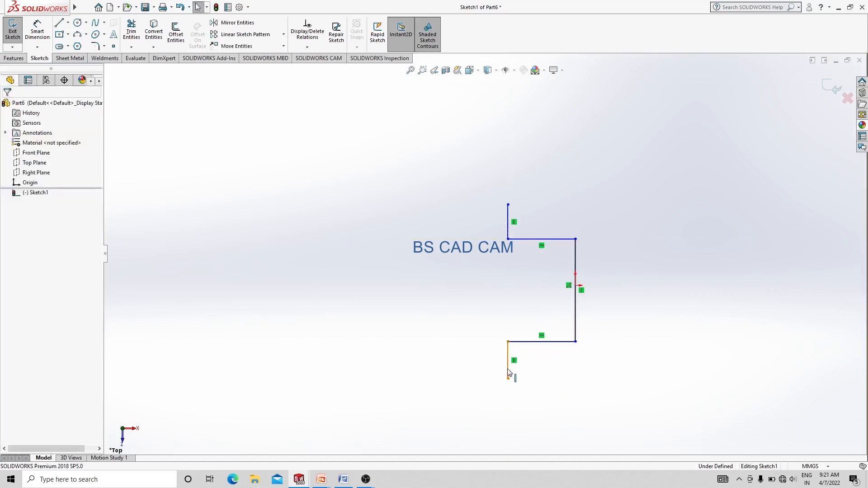
# Make the two vertical end lines equal in length, and likewise the two horizontal legs.
pyautogui.click(508, 368)
pyautogui.keyDown('ctrl'); pyautogui.click(508, 221); pyautogui.keyUp('ctrl')
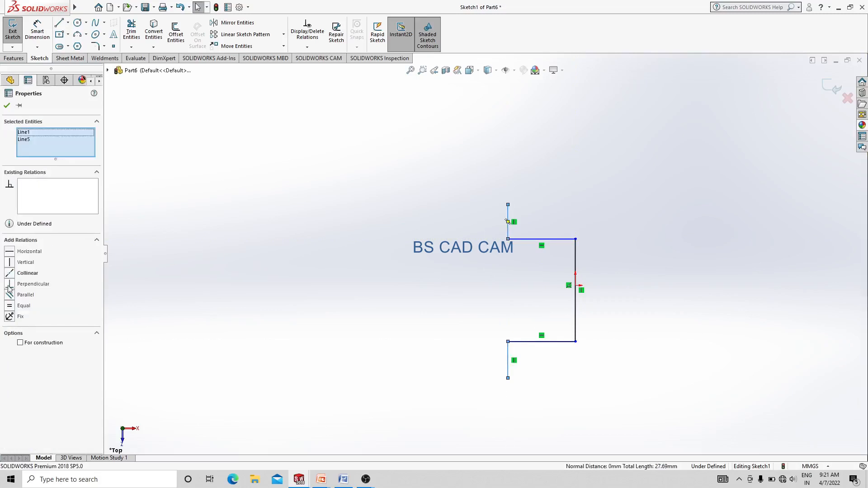
pyautogui.click(12, 306)
pyautogui.press('Escape')
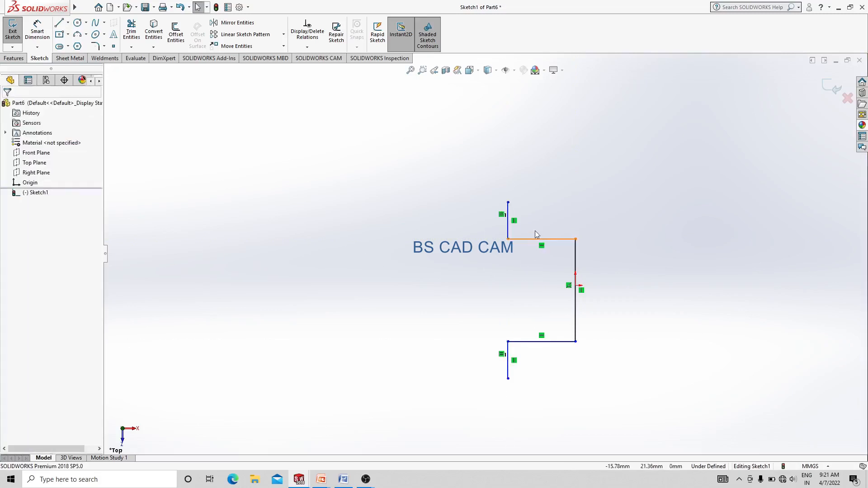
pyautogui.click(531, 238)
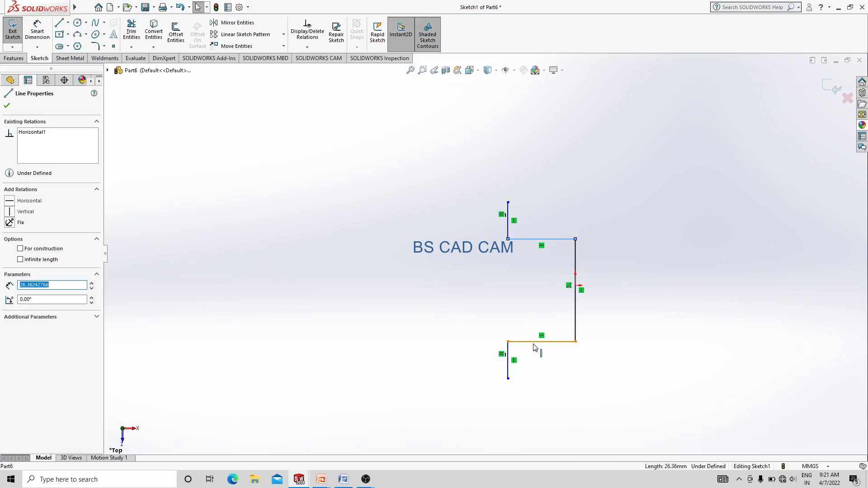
pyautogui.keyDown('ctrl'); pyautogui.click(542, 342); pyautogui.keyUp('ctrl')
pyautogui.click(10, 309)
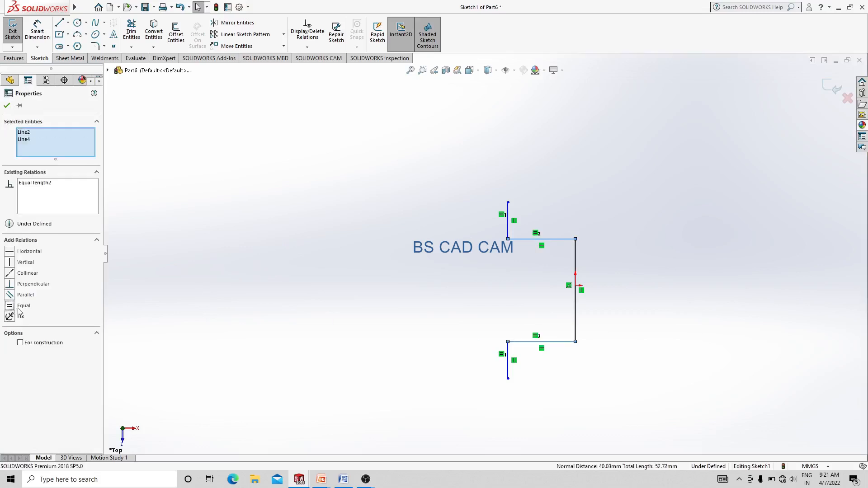
pyautogui.press('Escape')
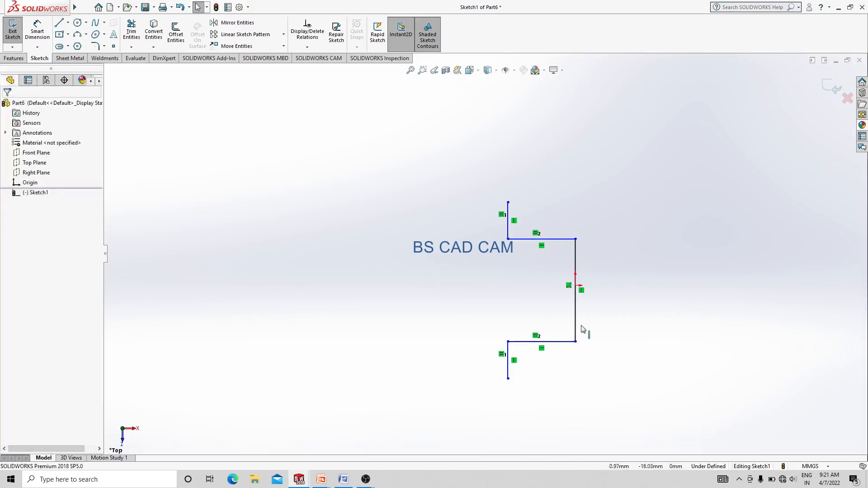
# Add a Midpoint relation between the origin and the long vertical web line.
pyautogui.click(576, 285)
pyautogui.keyDown('ctrl'); pyautogui.click(576, 322); pyautogui.keyUp('ctrl')
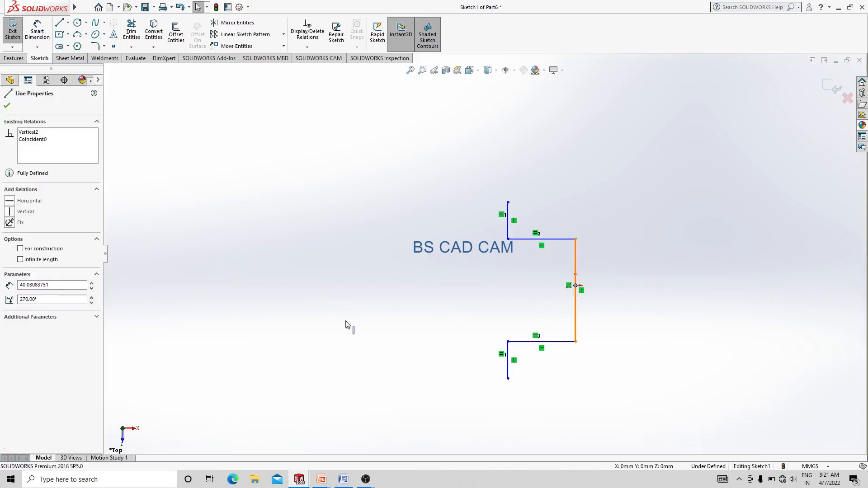
pyautogui.click(9, 252)
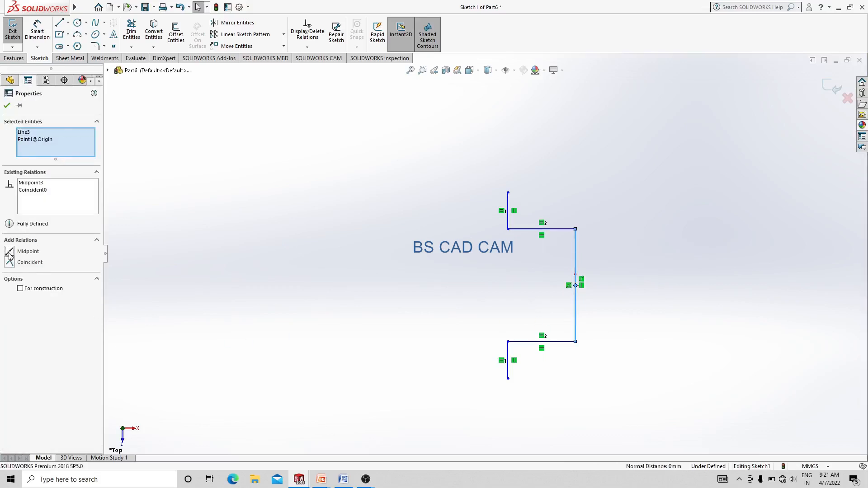
pyautogui.click(392, 257)
# Dimension the vertical web line at 75 mm and the upper horizontal leg at 50 mm.
pyautogui.click(37, 31)
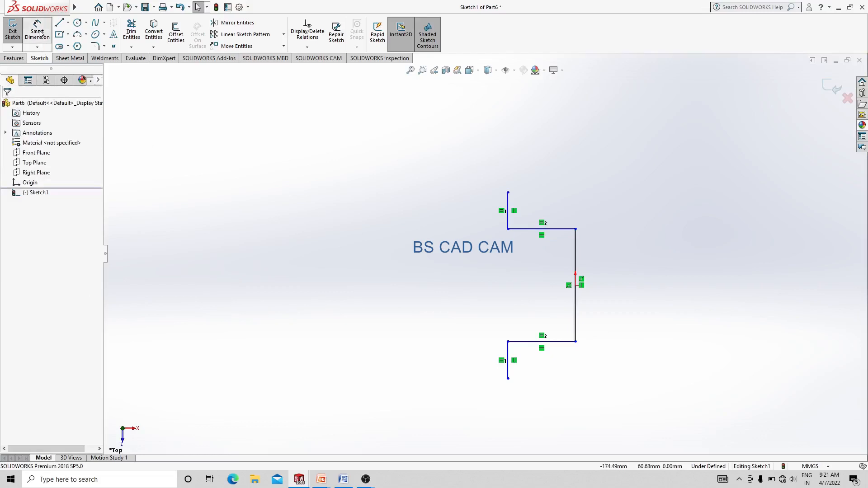
pyautogui.click(576, 325)
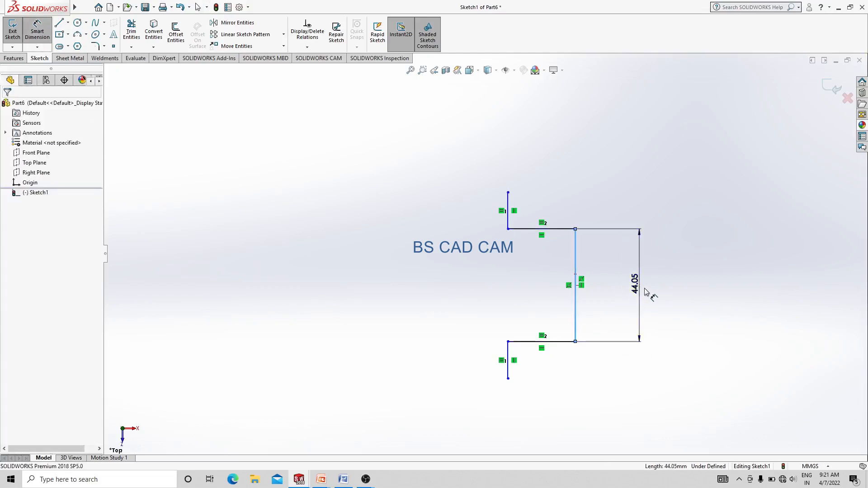
pyautogui.click(636, 287)
pyautogui.write('75')
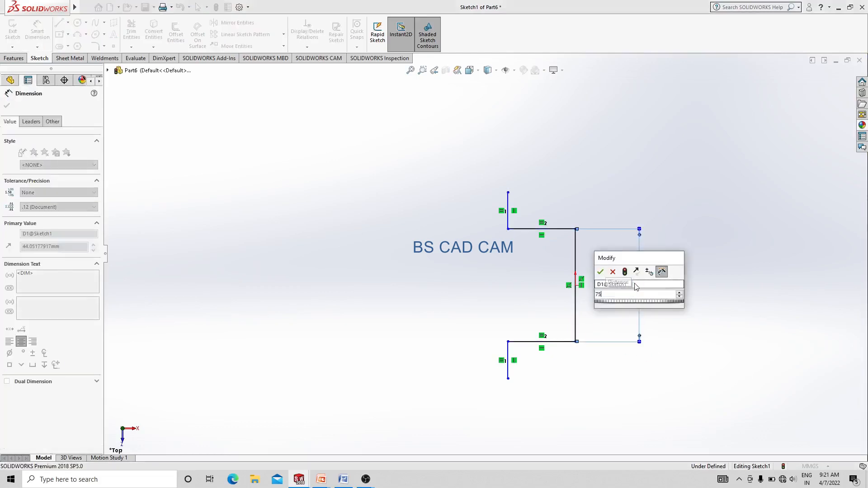
pyautogui.press('Return')
pyautogui.click(557, 229)
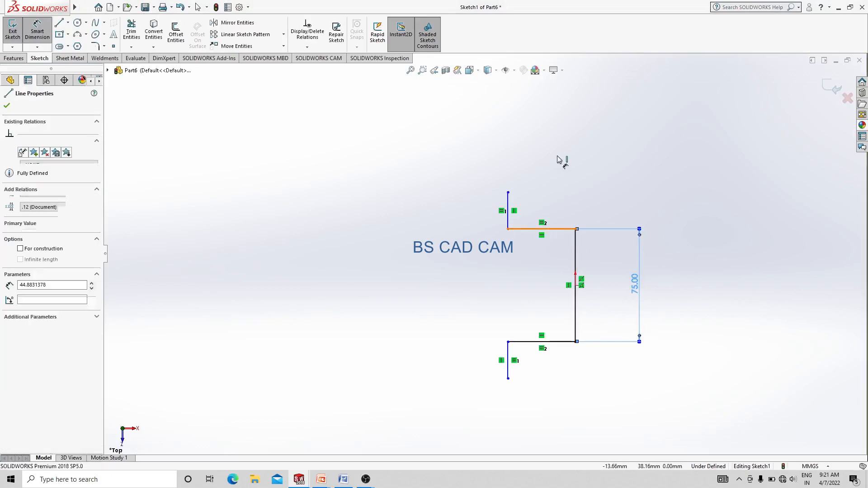
pyautogui.click(555, 157)
pyautogui.write('50')
pyautogui.press('Return')
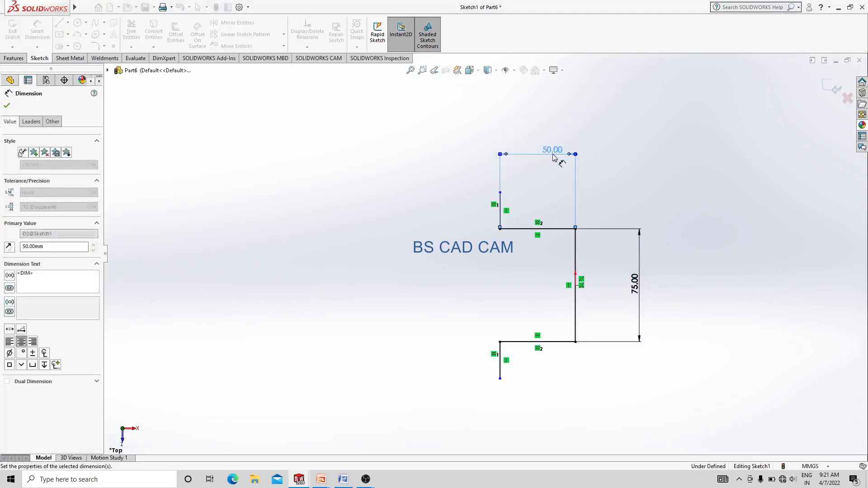
# Dimension the upper vertical end line at 25 mm and exit the profile sketch.
pyautogui.click(499, 201)
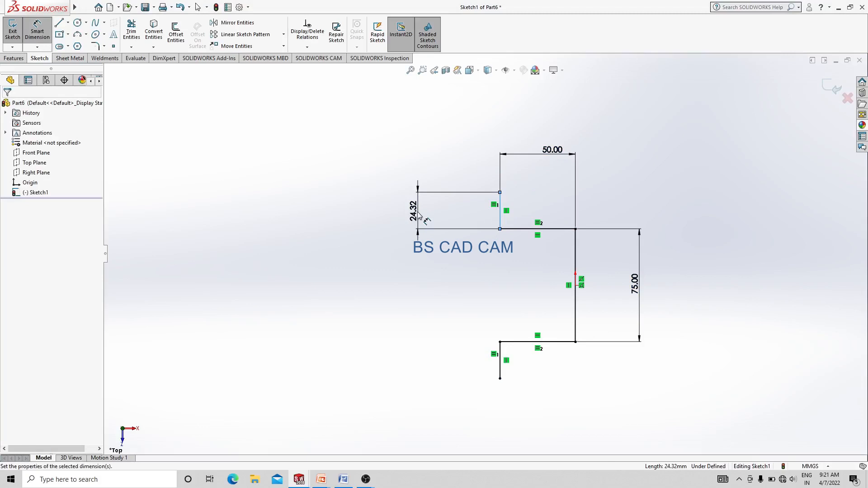
pyautogui.click(420, 217)
pyautogui.write('25')
pyautogui.press('Return')
pyautogui.press('Escape')
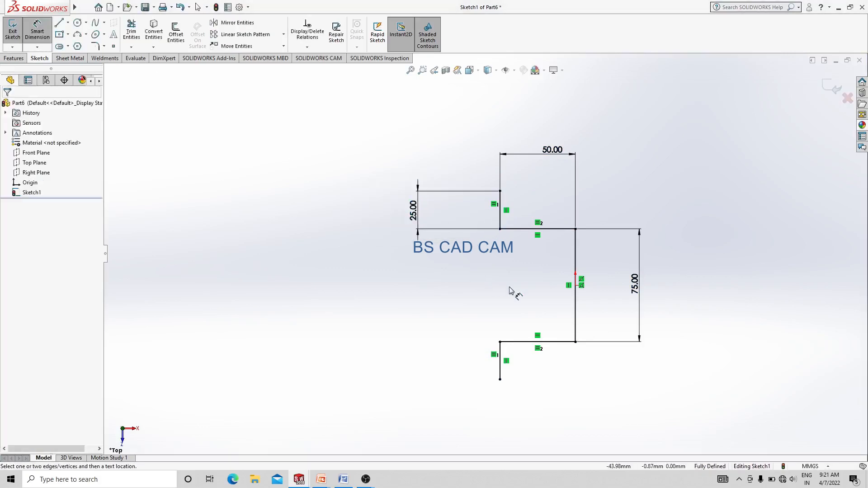
pyautogui.moveTo(528, 239)
pyautogui.mouseDown(button='middle')
pyautogui.moveTo(496, 169)
pyautogui.moveTo(683, 173)
pyautogui.mouseUp(button='middle')
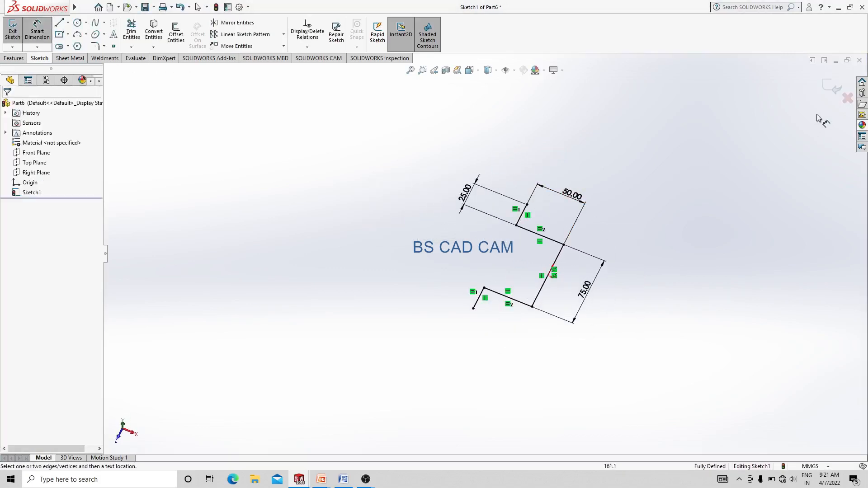
pyautogui.click(826, 89)
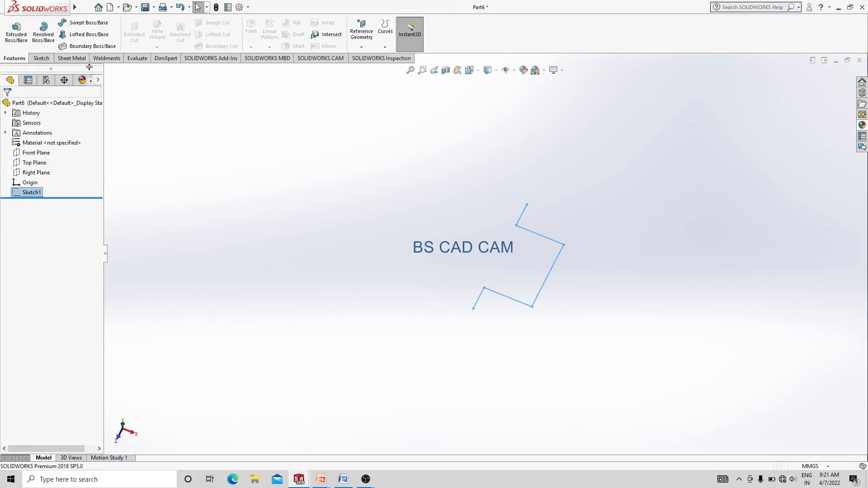
# Create a 3 mm thick base flange from the hat profile sketch, extended 750 mm with the Mid Plane end condition.
pyautogui.click(76, 59)
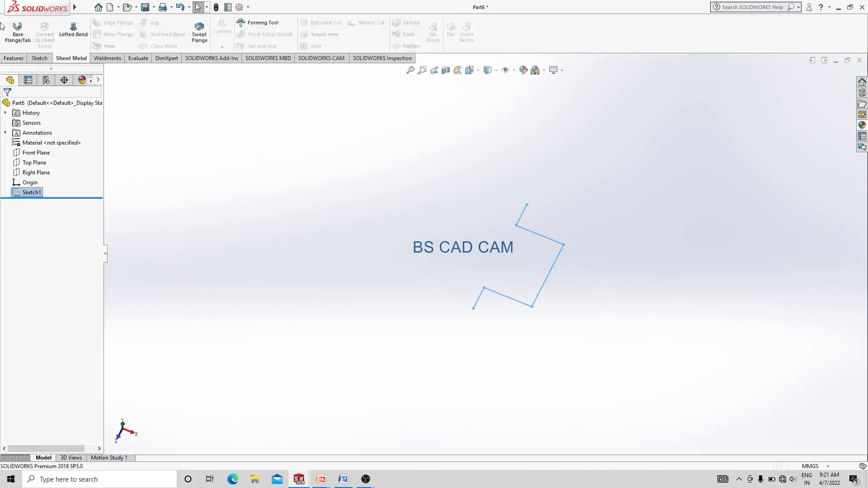
pyautogui.click(17, 31)
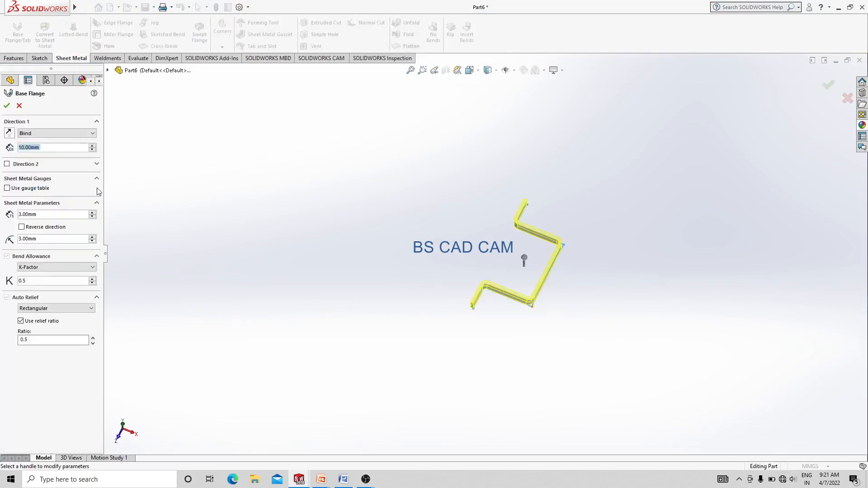
pyautogui.scroll(-8, 543, 279)
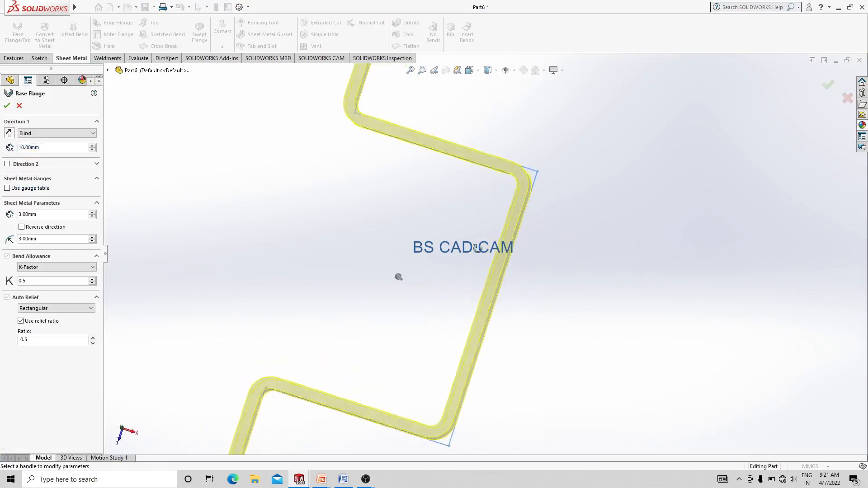
pyautogui.scroll(-3, 503, 201)
pyautogui.scroll(4, 484, 208)
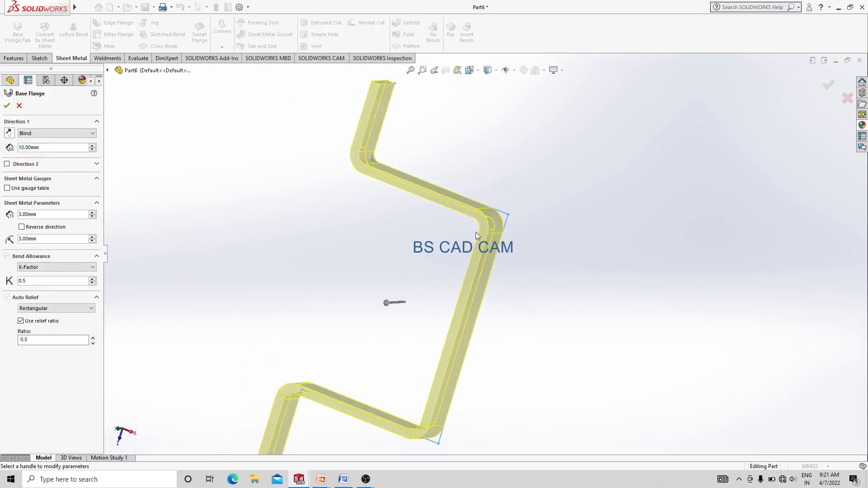
pyautogui.click(9, 134)
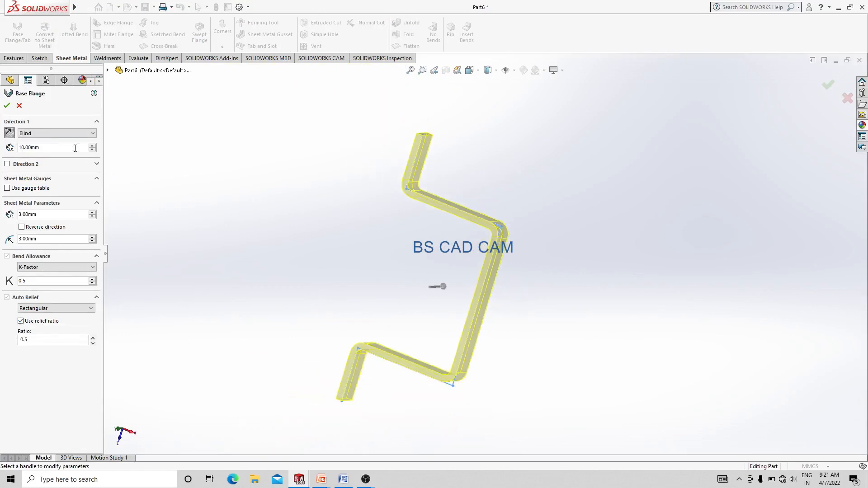
pyautogui.click(51, 133)
pyautogui.click(45, 162)
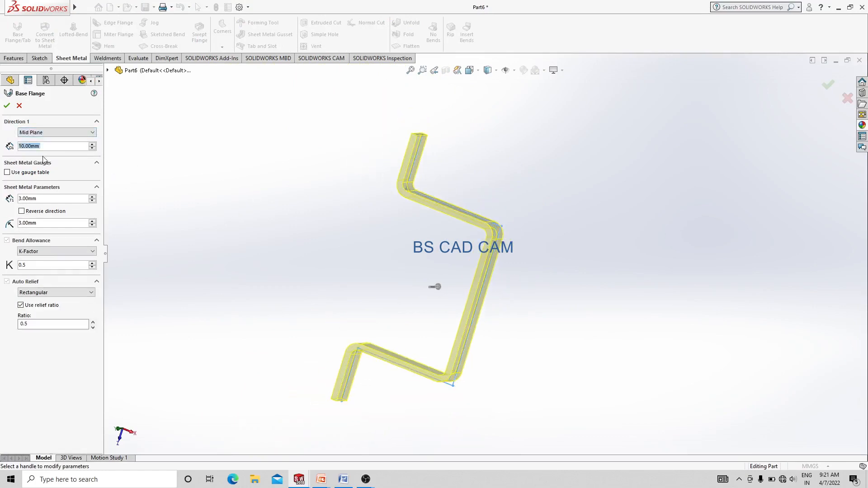
pyautogui.write('750')
pyautogui.press('Return')
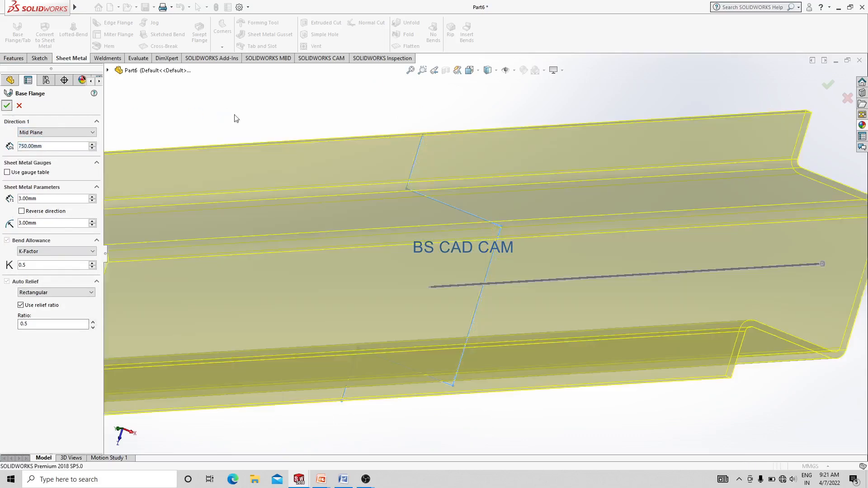
pyautogui.press('Return')
# Show the part in isometric view and assign Plain Carbon Steel as its material.
pyautogui.click(469, 70)
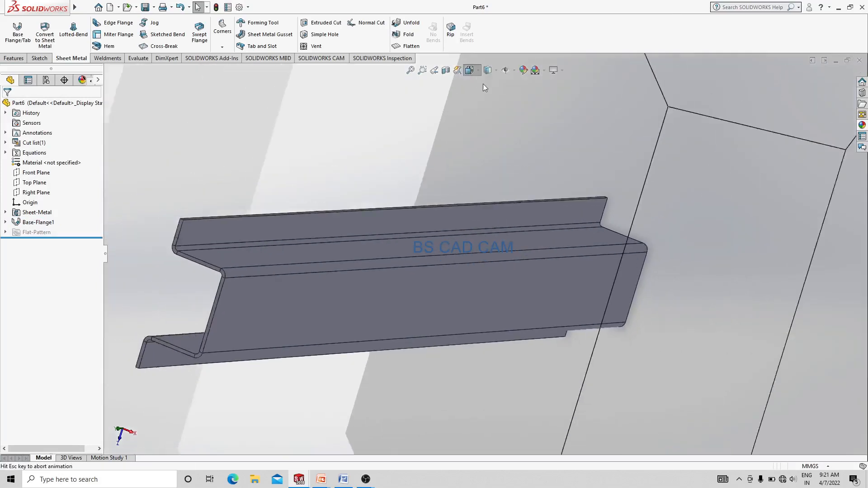
pyautogui.click(521, 95)
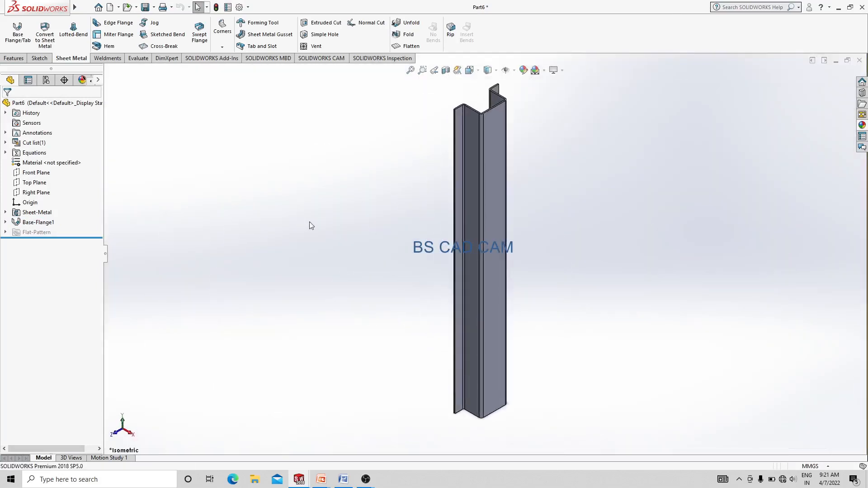
pyautogui.rightClick(57, 162)
pyautogui.click(129, 204)
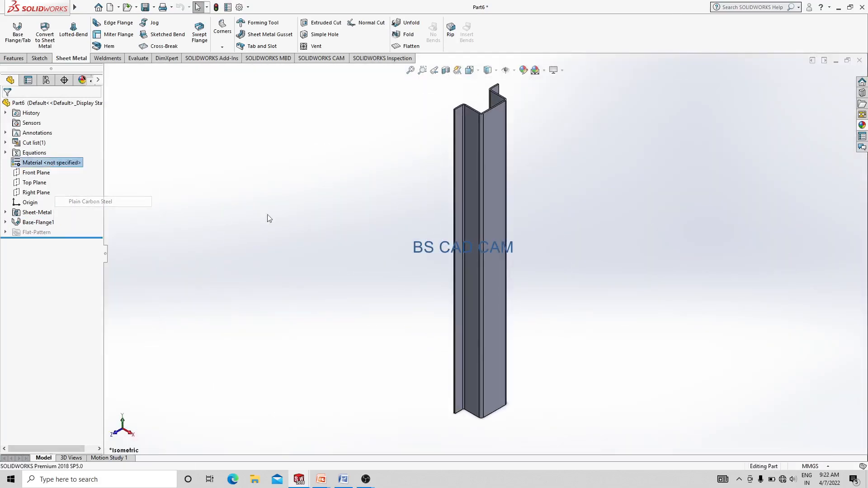
# Add a custom Description property with the value STIFNER PLATE to the part's file properties.
pyautogui.click(228, 7)
pyautogui.click(338, 205)
pyautogui.click(343, 207)
pyautogui.click(319, 213)
pyautogui.click(392, 204)
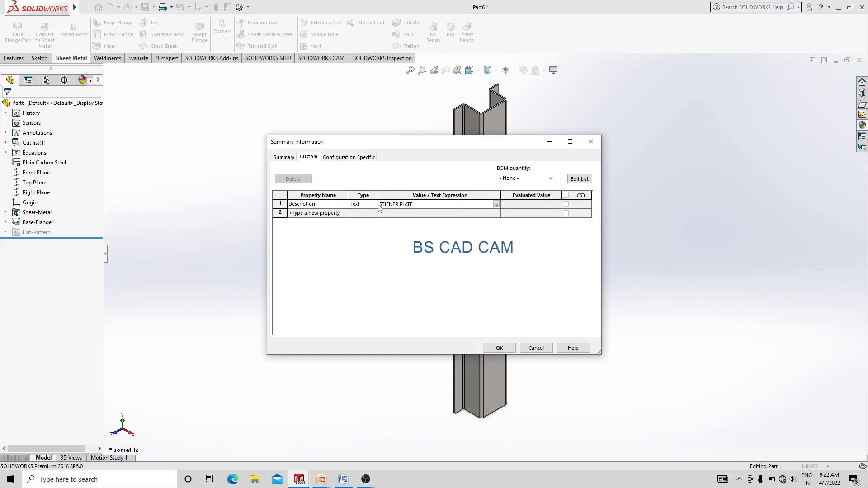
# Add a custom Material property and link its value to the part's material.
pyautogui.click(320, 218)
pyautogui.click(343, 213)
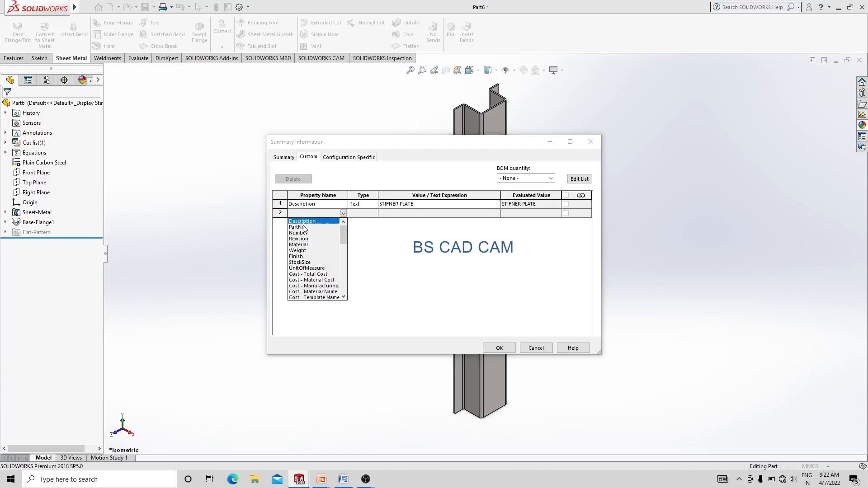
pyautogui.click(298, 245)
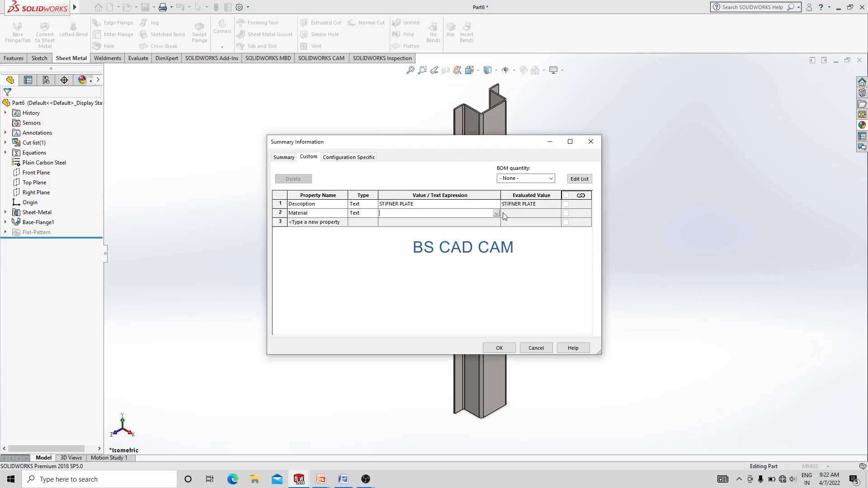
pyautogui.click(497, 213)
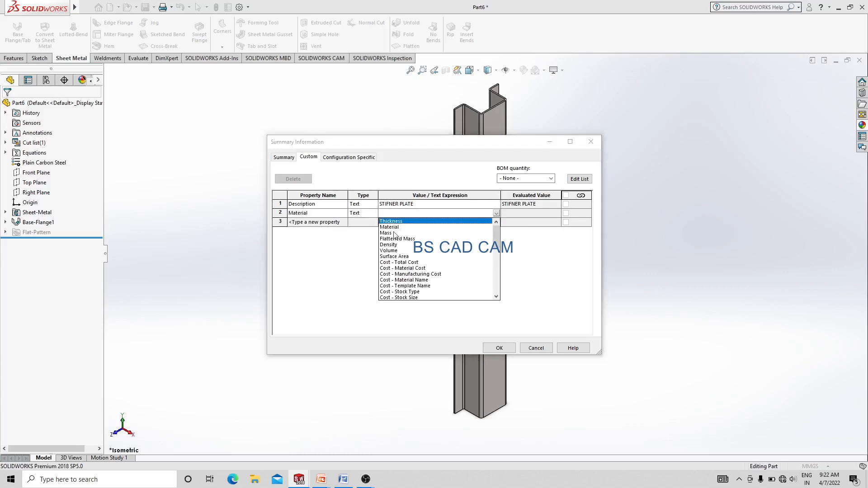
pyautogui.click(395, 233)
pyautogui.click(496, 214)
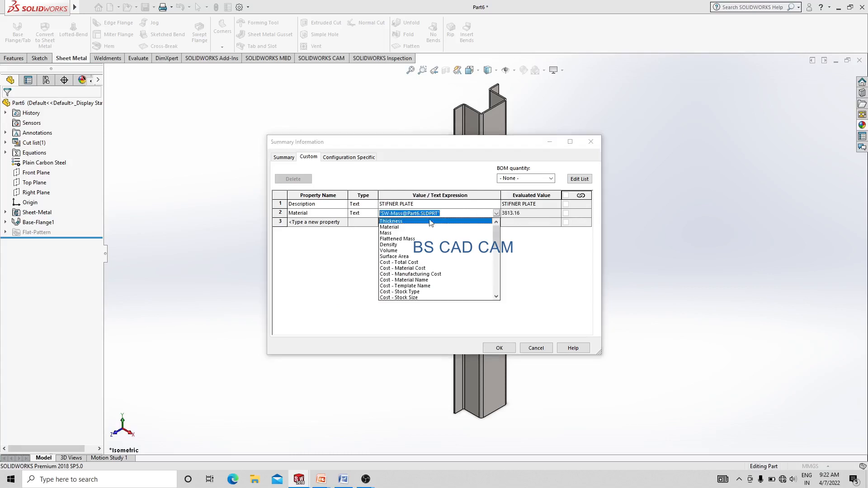
pyautogui.click(389, 227)
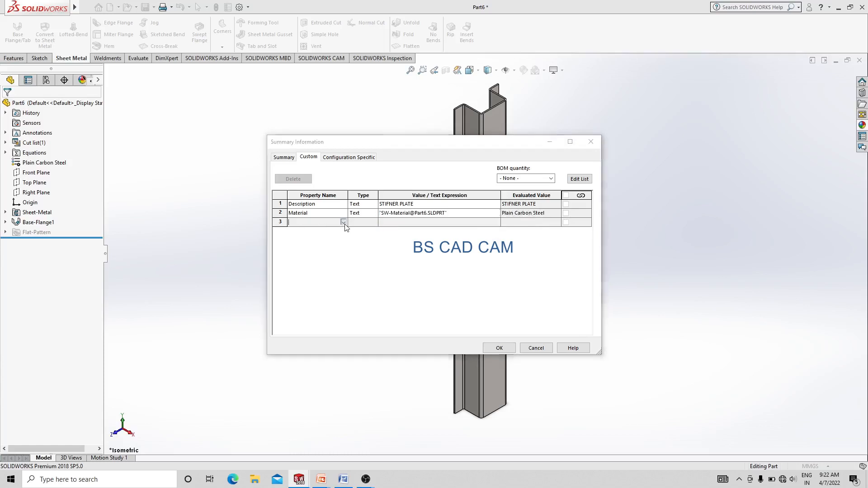
# Add a custom Weight property linked to the part's mass and accept the file properties.
pyautogui.click(343, 222)
pyautogui.click(298, 259)
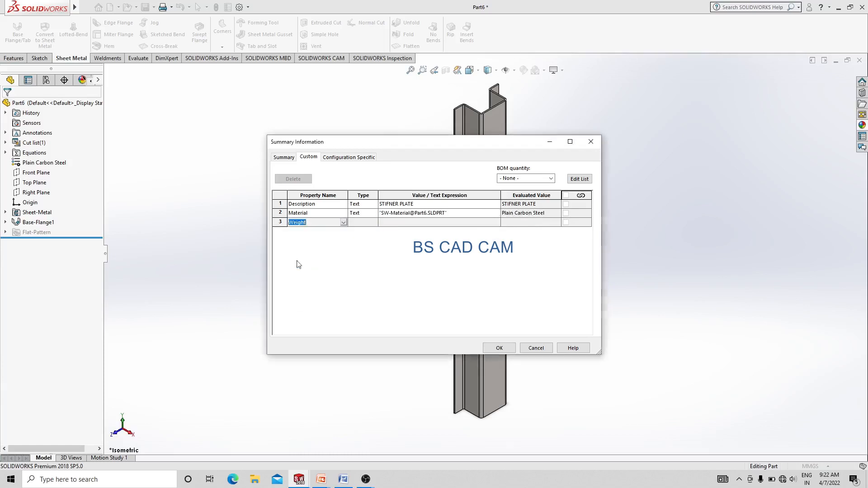
pyautogui.click(467, 223)
pyautogui.click(496, 222)
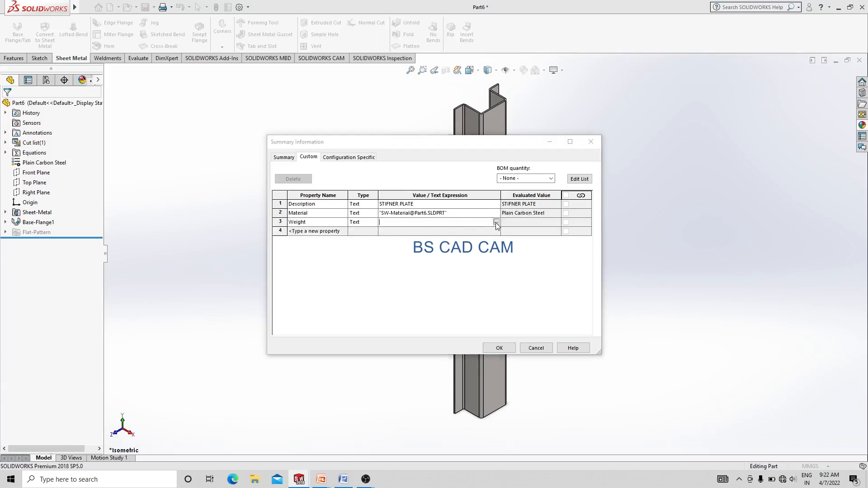
pyautogui.click(387, 243)
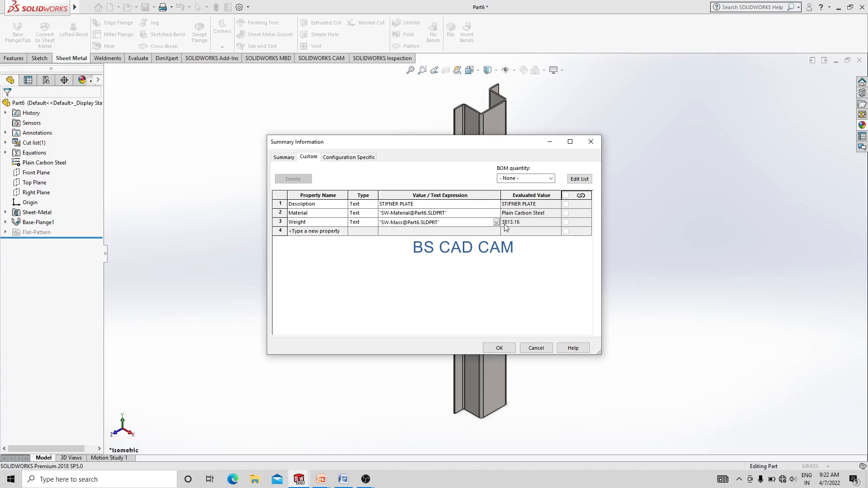
pyautogui.click(499, 348)
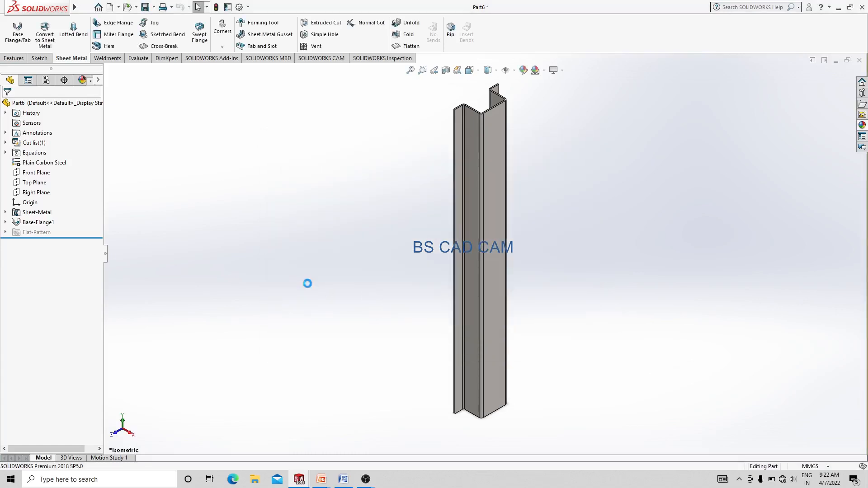
# Save the part as 10006 in the 4-7-22 folder.
pyautogui.hotkey('ctrl', 's')
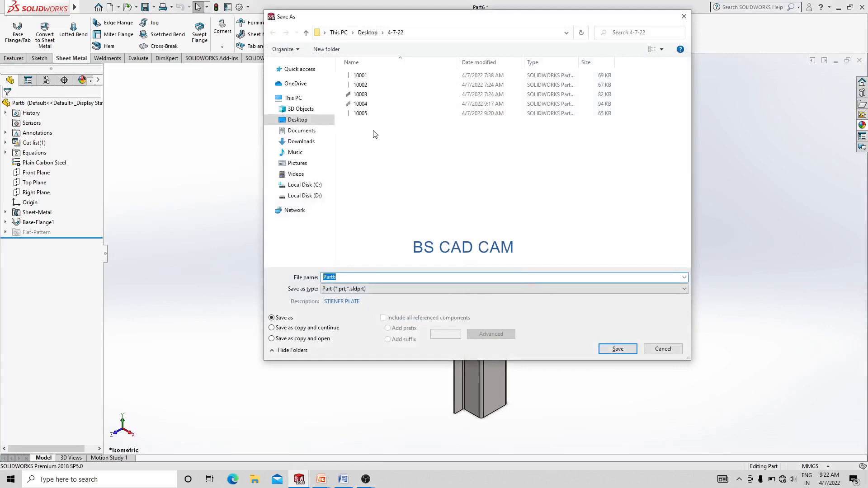
pyautogui.click(364, 114)
pyautogui.click(339, 277)
pyautogui.press('BackSpace')
pyautogui.write('6')
pyautogui.press('Return')
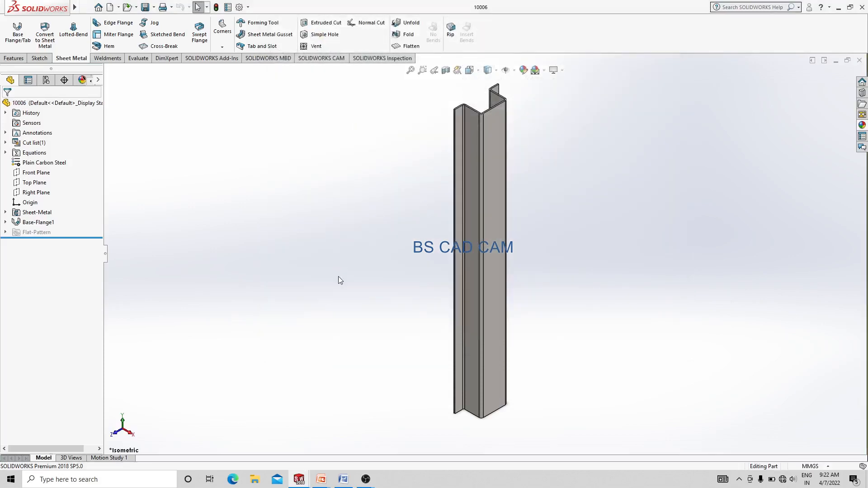
# Create a new assembly document.
pyautogui.moveTo(682, 238); pyautogui.dragTo(544, 228, button='middle')
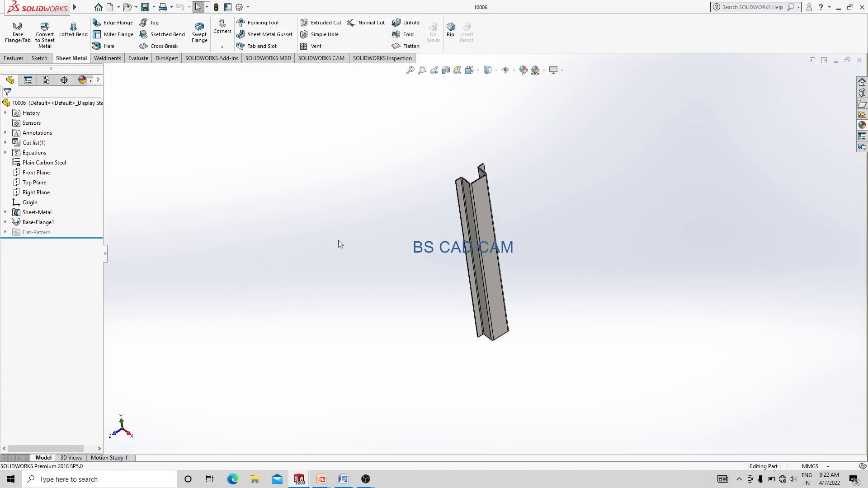
pyautogui.moveTo(233, 225); pyautogui.dragTo(542, 185, button='middle')
pyautogui.click(87, 7)
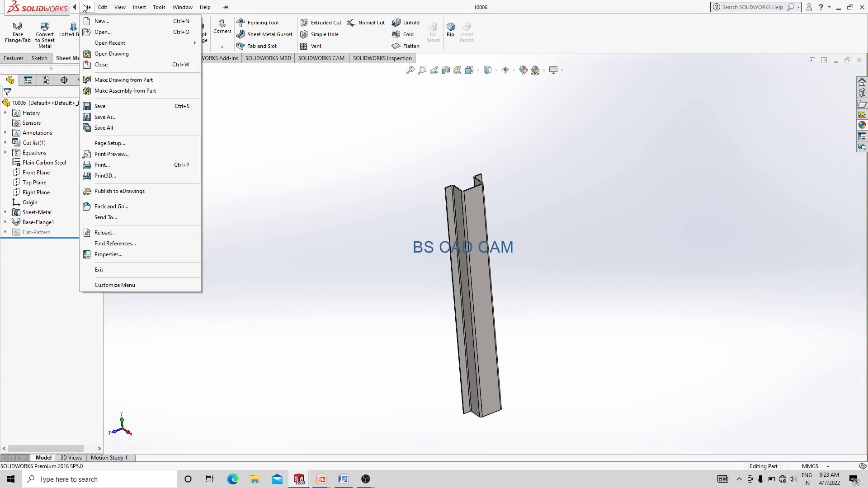
pyautogui.click(90, 21)
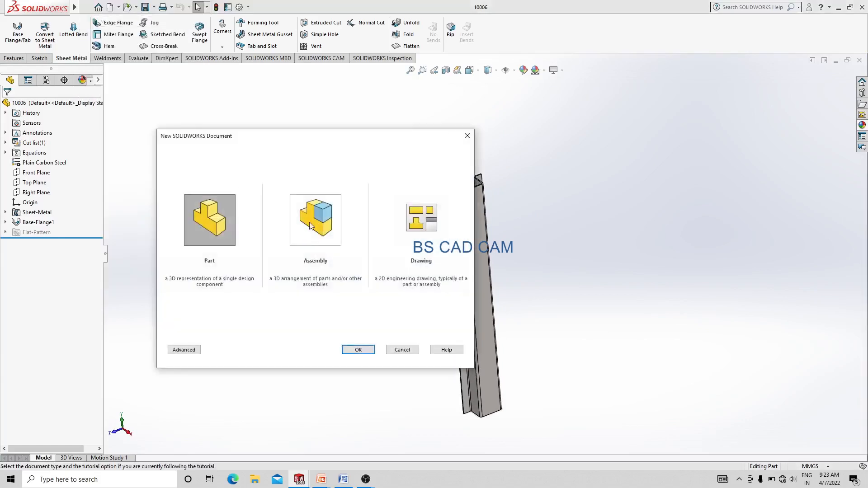
pyautogui.click(310, 226)
pyautogui.click(359, 350)
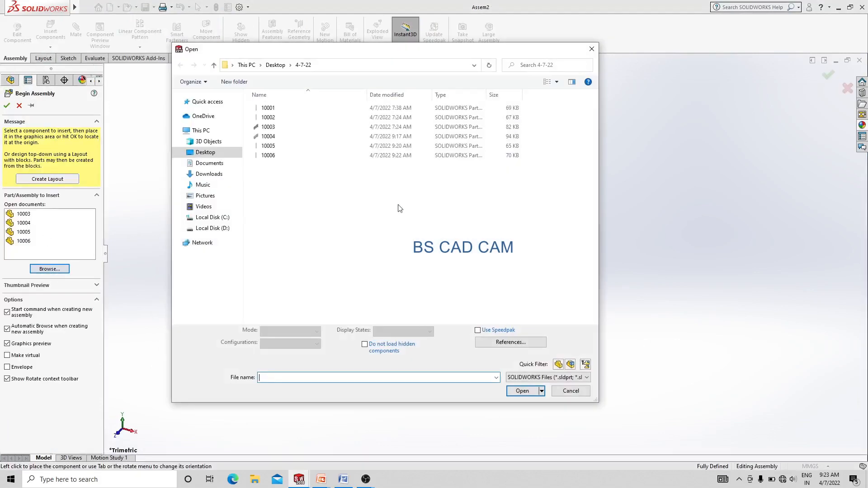
# Insert part 10004 as the assembly's first component and change it from fixed to floating.
pyautogui.click(269, 136)
pyautogui.click(523, 387)
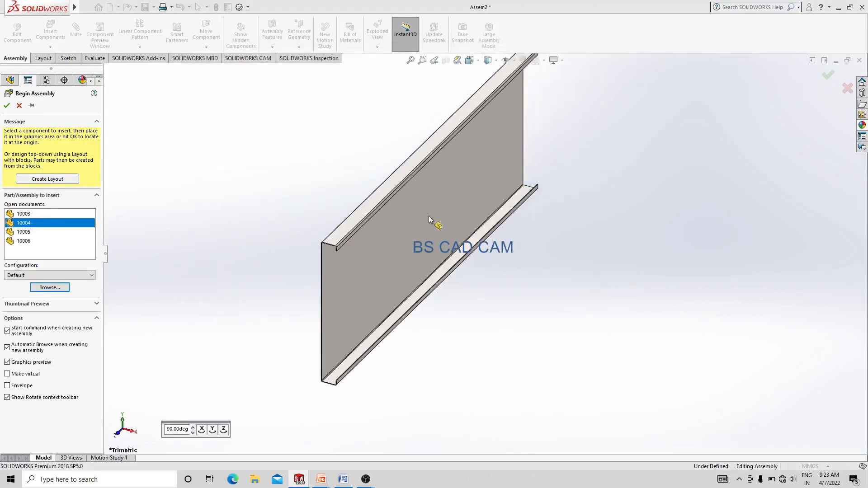
pyautogui.click(534, 289)
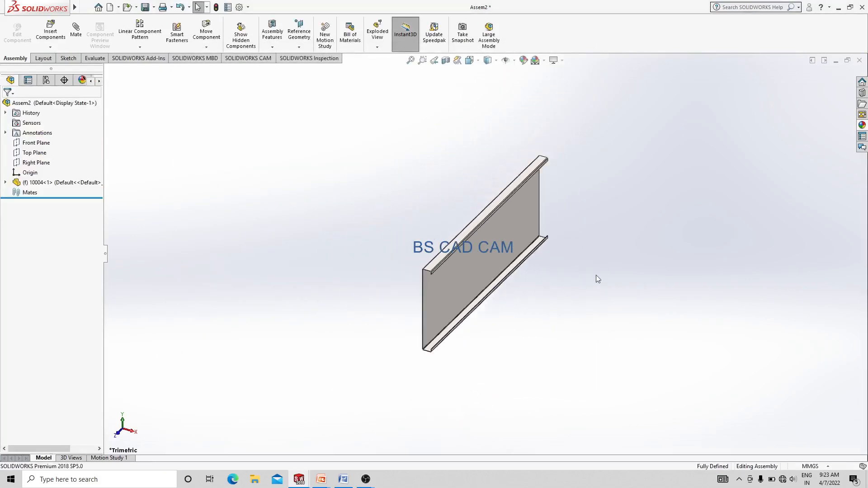
pyautogui.scroll(-2, 597, 279)
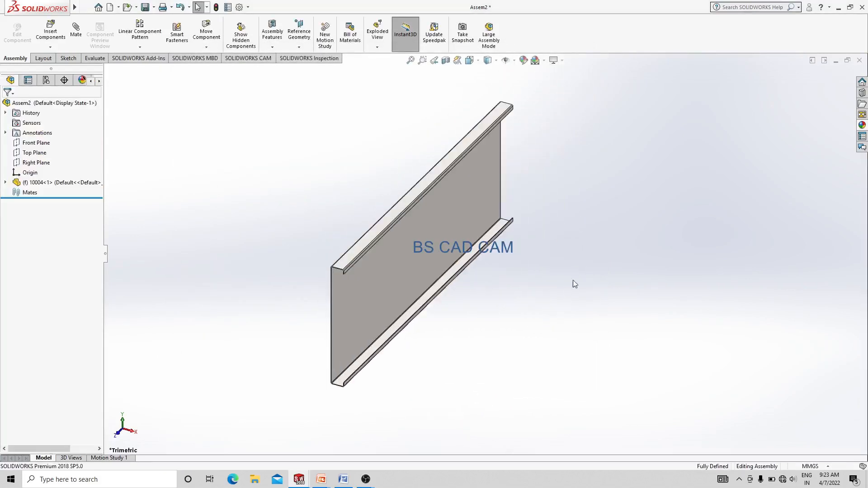
pyautogui.rightClick(69, 182)
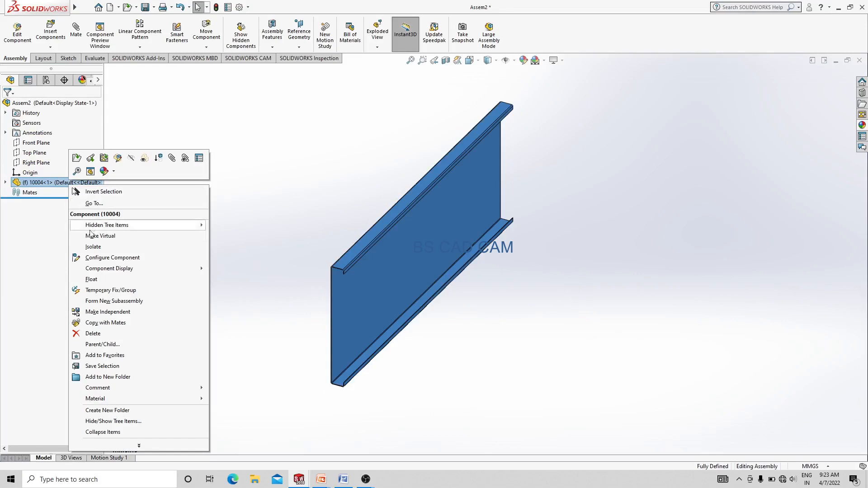
pyautogui.click(94, 280)
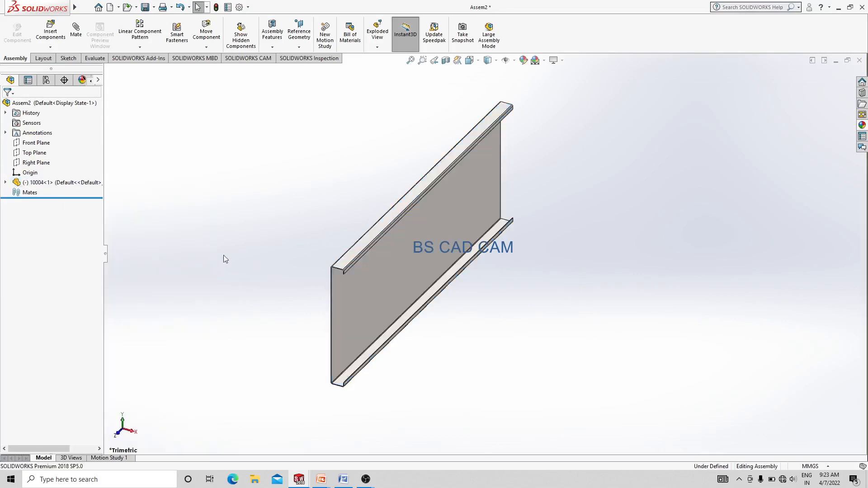
# Add a Coincident mate between the Front Plane of part 10004 and the assembly's Front Plane.
pyautogui.click(5, 182)
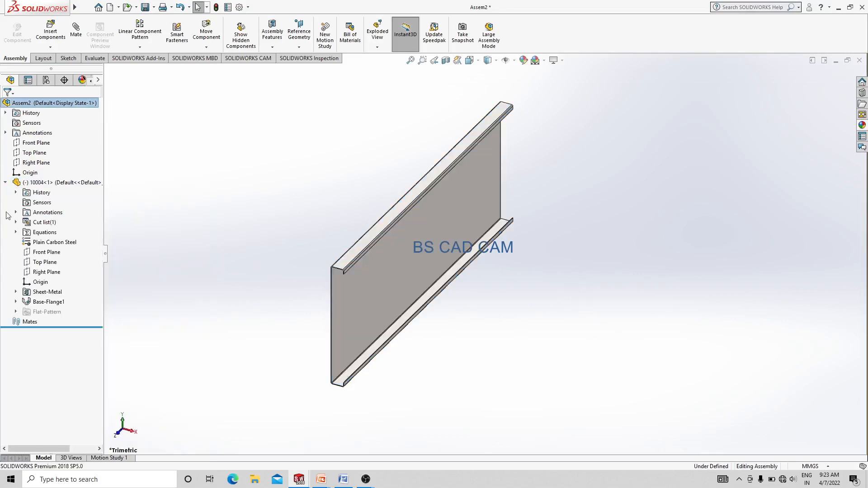
pyautogui.click(44, 253)
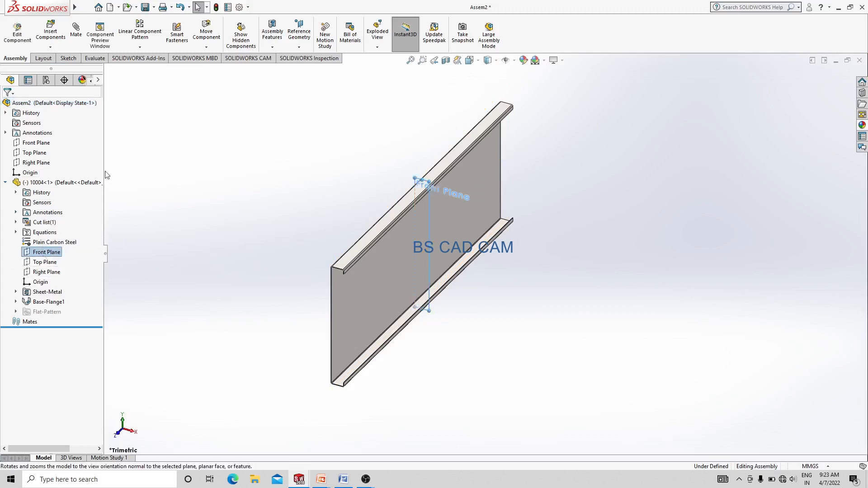
pyautogui.keyDown('ctrl'); pyautogui.click(38, 142); pyautogui.keyUp('ctrl')
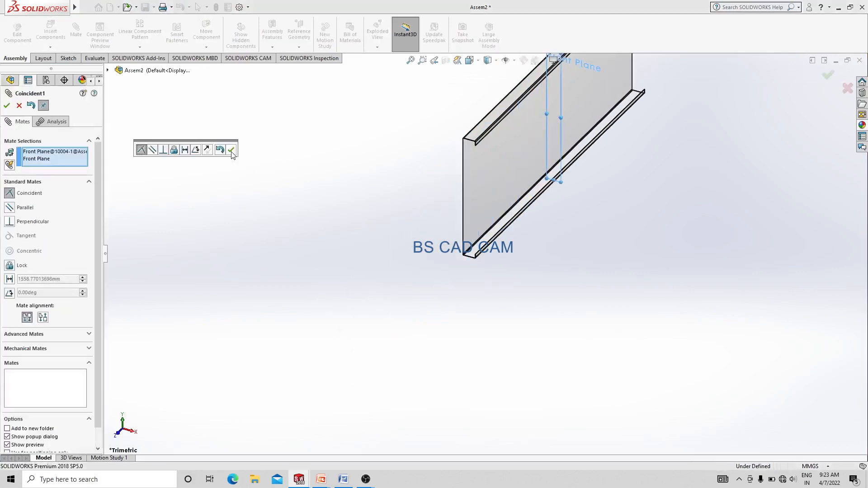
pyautogui.click(231, 150)
pyautogui.click(108, 70)
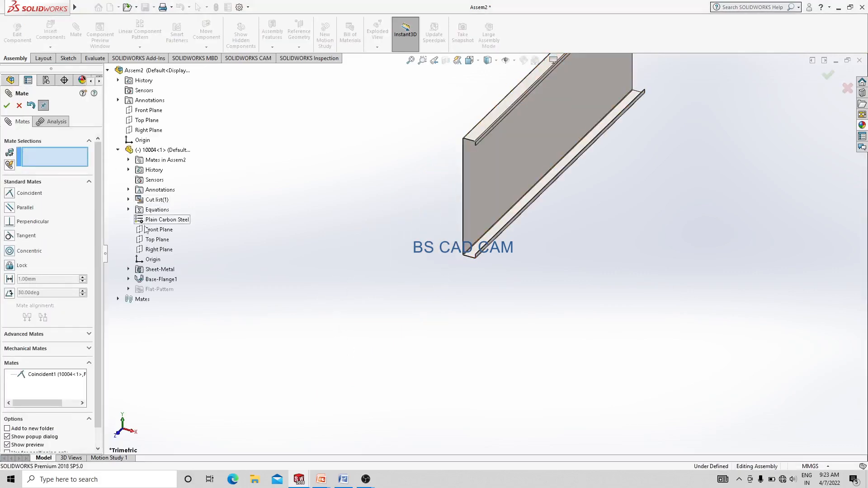
# Add a Coincident mate between the Top Plane of part 10004 and the assembly's Top Plane.
pyautogui.click(149, 240)
pyautogui.click(150, 120)
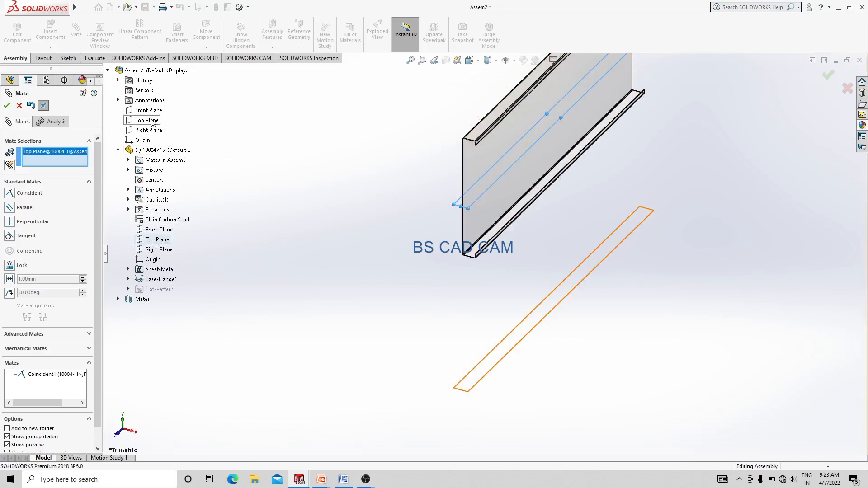
pyautogui.click(143, 107)
# Add a Coincident mate between the Right Plane of part 10004 and the assembly's Right Plane, and finish mating.
pyautogui.click(149, 130)
pyautogui.click(160, 253)
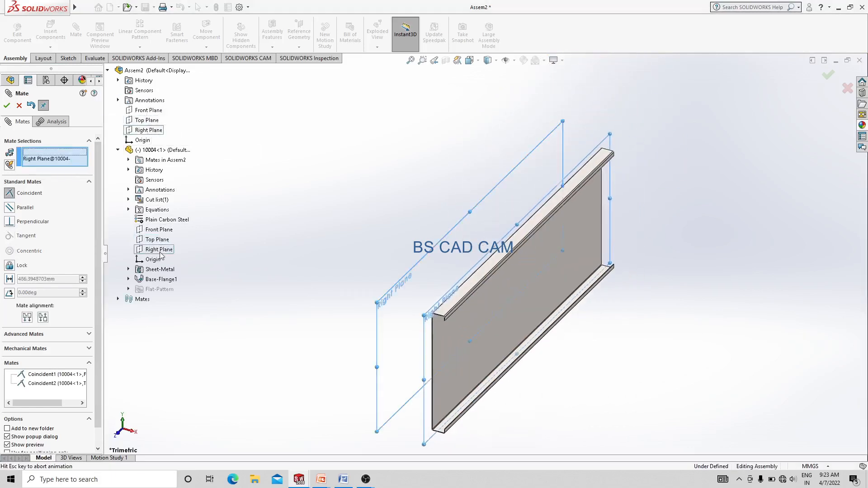
pyautogui.click(7, 106)
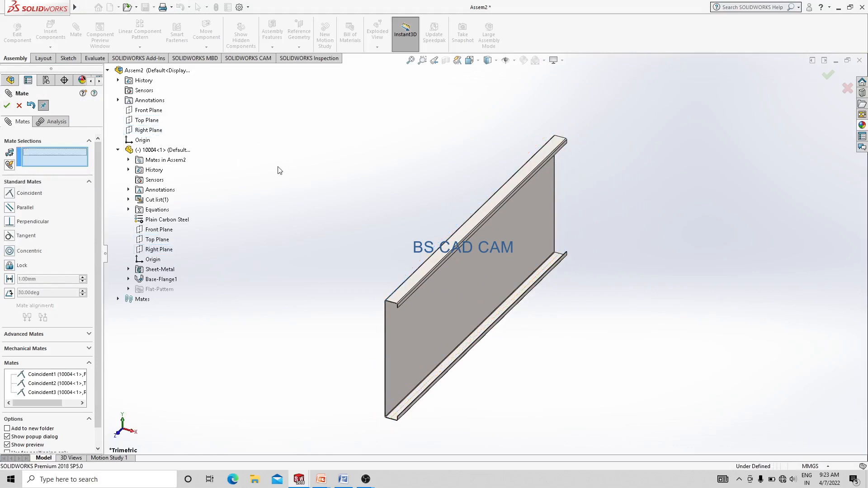
pyautogui.click(8, 104)
pyautogui.scroll(3, 509, 305)
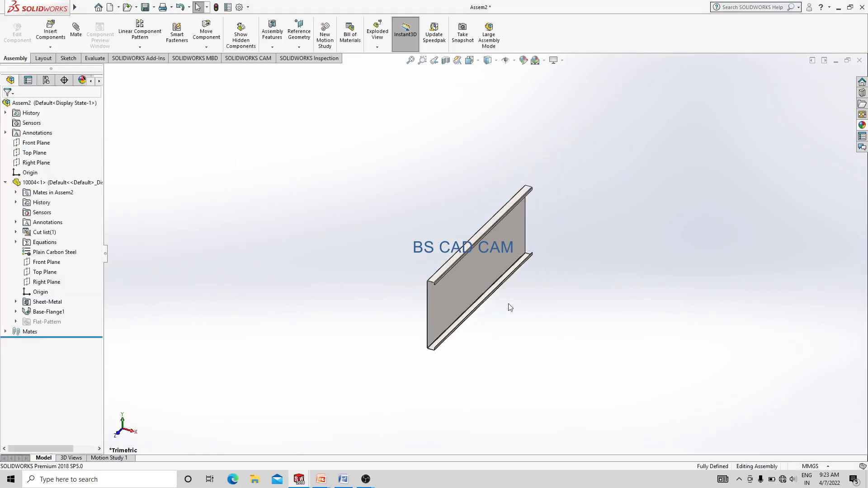
pyautogui.scroll(-2, 546, 303)
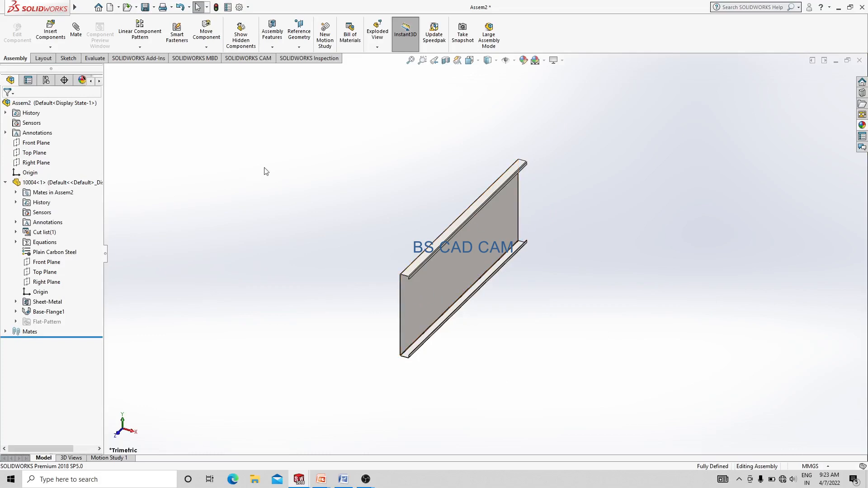
# Insert part 10005 from the 4-7-22 folder and place it beside the near end of part 10004.
pyautogui.click(51, 31)
pyautogui.click(49, 262)
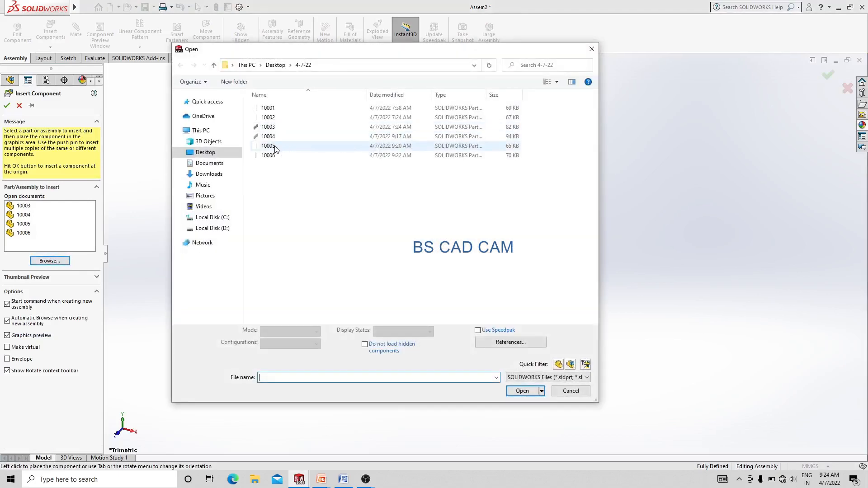
pyautogui.click(269, 146)
pyautogui.click(522, 391)
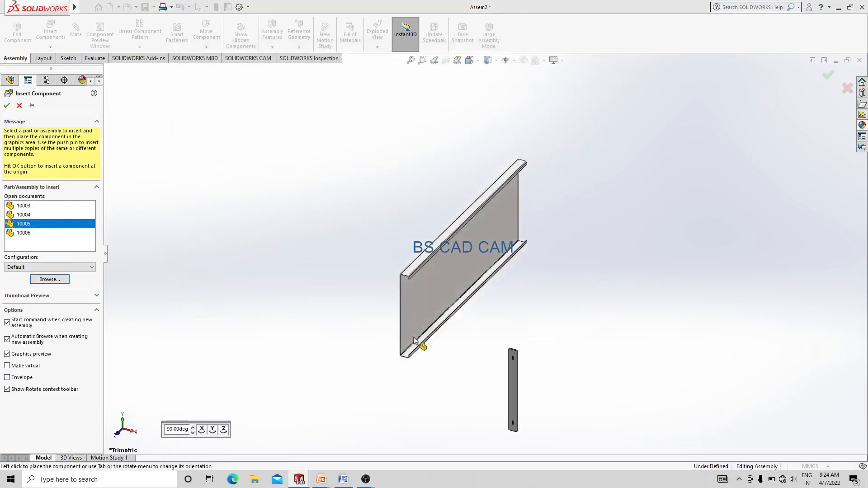
pyautogui.scroll(3, 416, 340)
pyautogui.click(394, 262)
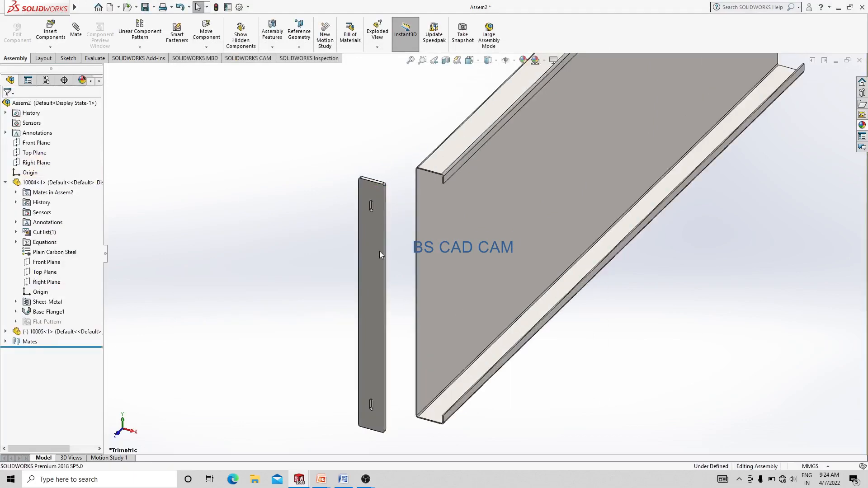
# Add a Coincident mate between the broad face of part 10005 and the upper flange's end face on part 10004.
pyautogui.click(380, 254)
pyautogui.scroll(4, 412, 186)
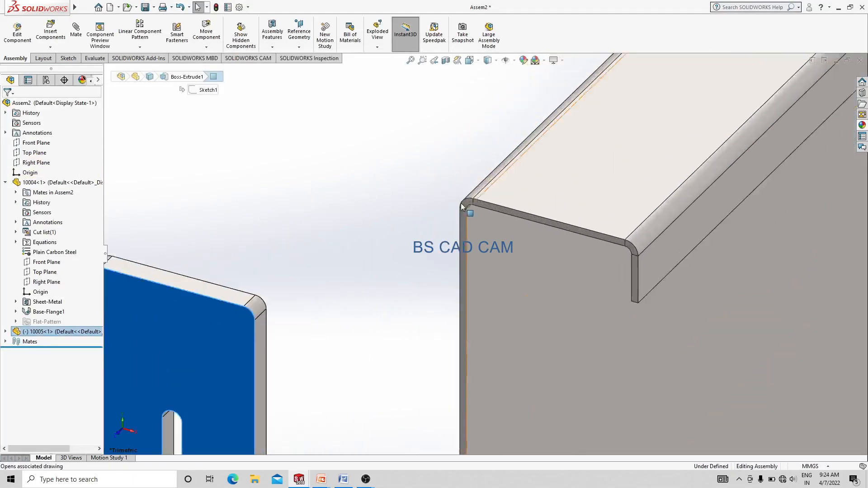
pyautogui.scroll(2, 463, 207)
pyautogui.click(493, 213)
pyautogui.click(76, 30)
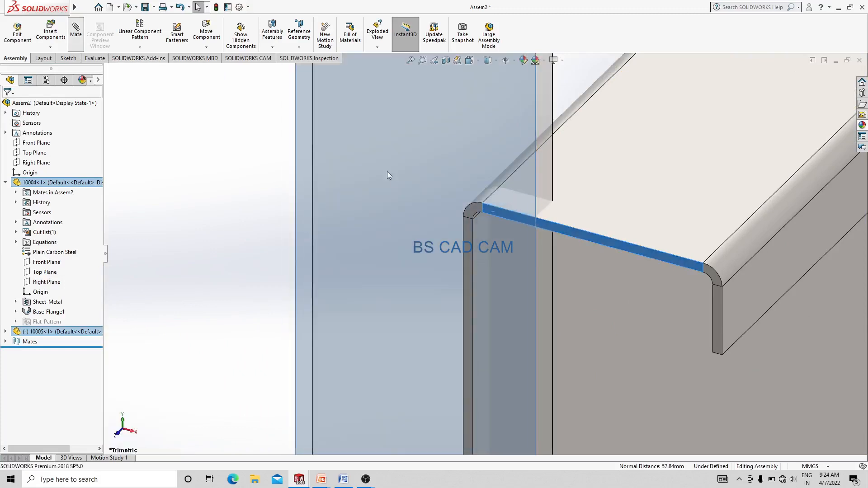
pyautogui.scroll(5, 474, 209)
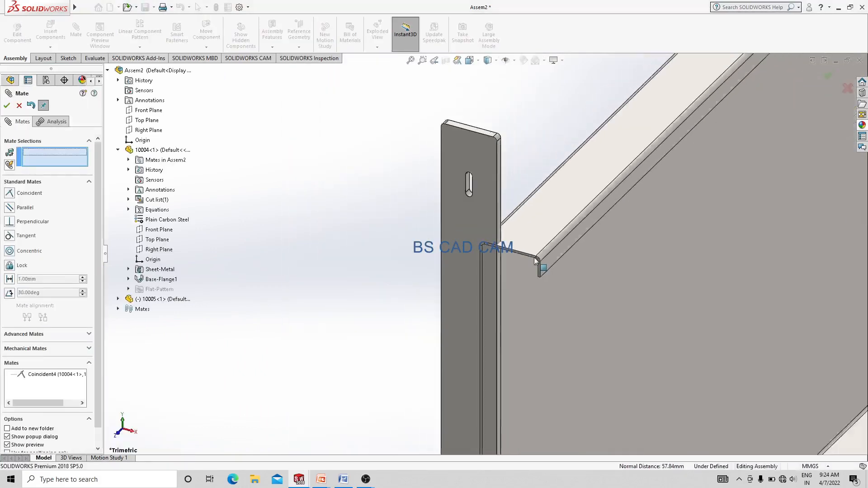
# Add a Coincident mate between the long side face of part 10005 and the flange lip face of part 10004.
pyautogui.scroll(-8, 493, 208)
pyautogui.click(436, 197)
pyautogui.scroll(3, 436, 202)
pyautogui.moveTo(436, 208); pyautogui.dragTo(607, 268, button='middle')
pyautogui.scroll(3, 607, 269)
pyautogui.scroll(-4, 613, 276)
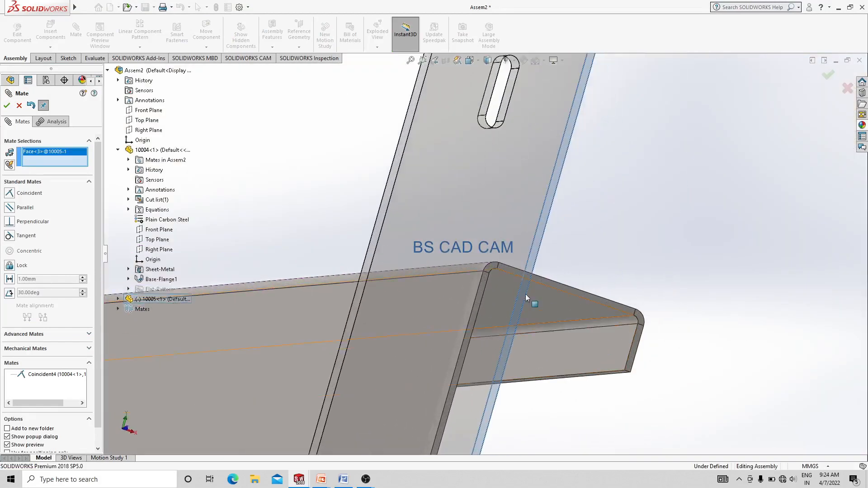
pyautogui.scroll(3, 525, 294)
pyautogui.click(556, 297)
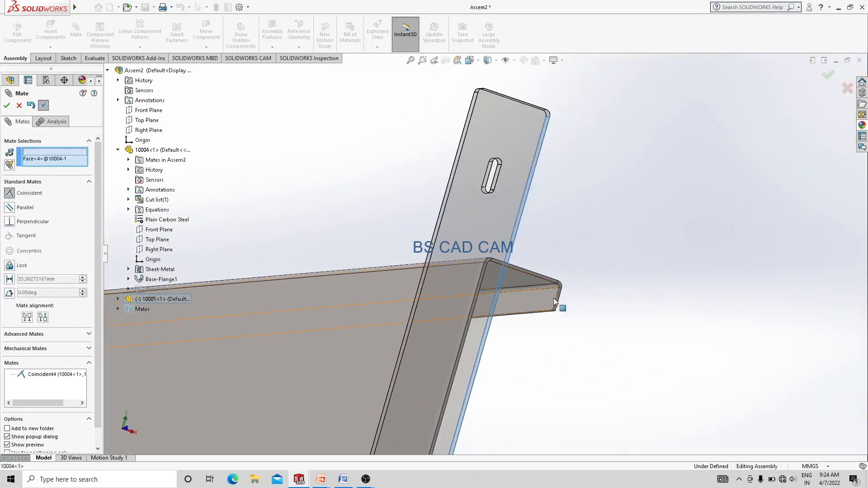
pyautogui.click(663, 312)
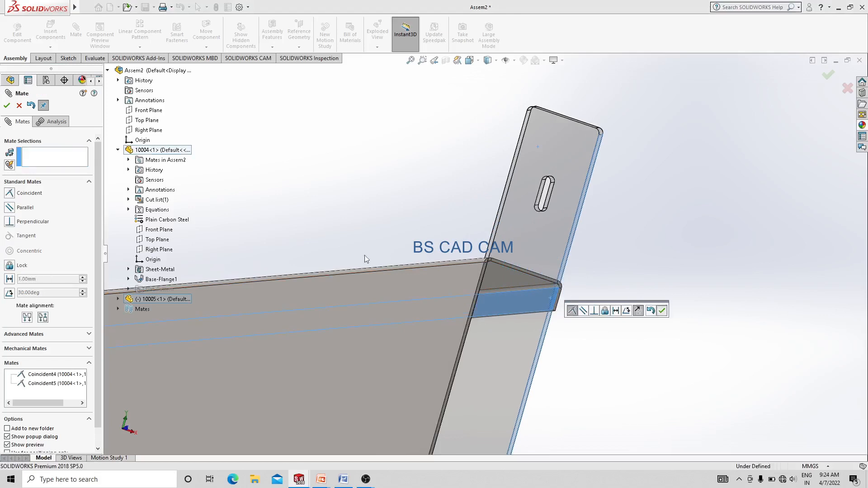
pyautogui.click(7, 107)
pyautogui.scroll(8, 430, 259)
pyautogui.moveTo(385, 269); pyautogui.dragTo(375, 320, button='middle')
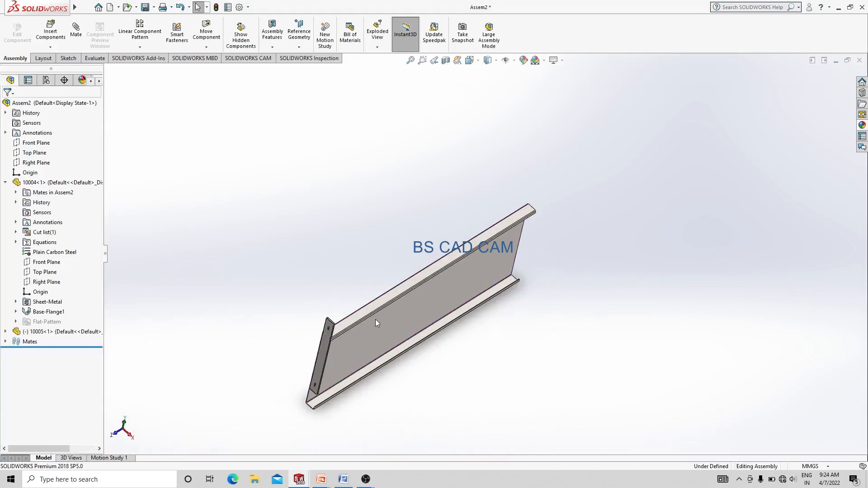
pyautogui.scroll(-3, 317, 364)
pyautogui.scroll(3, 351, 349)
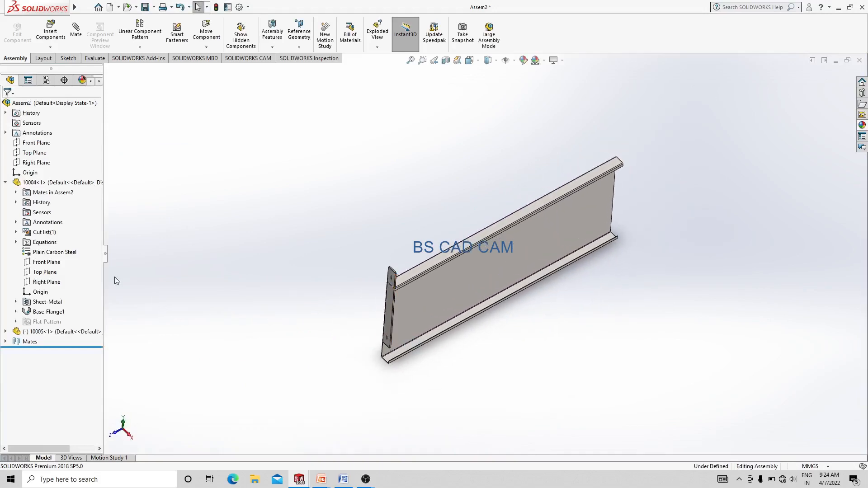
pyautogui.click(44, 272)
pyautogui.keyDown('ctrl'); pyautogui.click(34, 153); pyautogui.keyUp('ctrl')
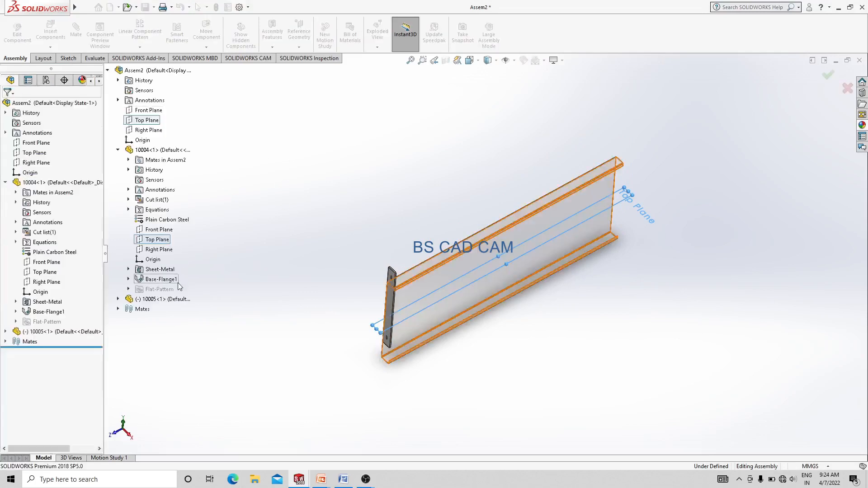
# Add a Coincident mate between the Top Plane of part 10005 and the assembly's Top Plane, and finish mating.
pyautogui.click(5, 331)
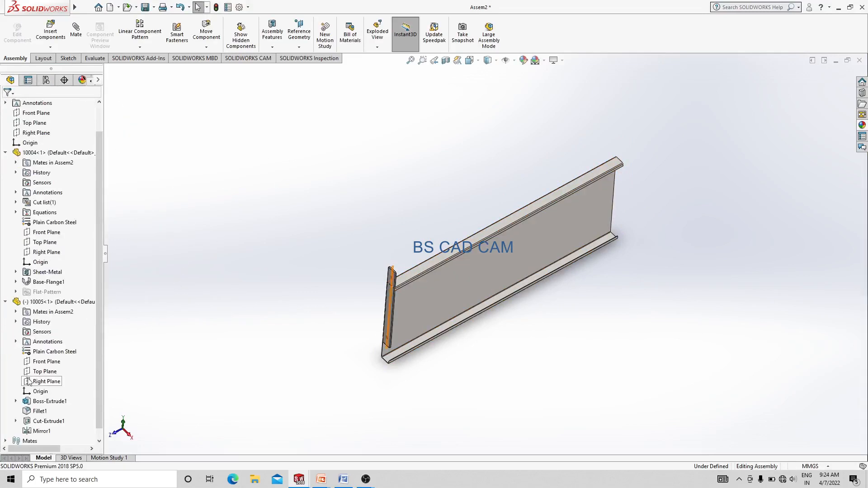
pyautogui.click(43, 372)
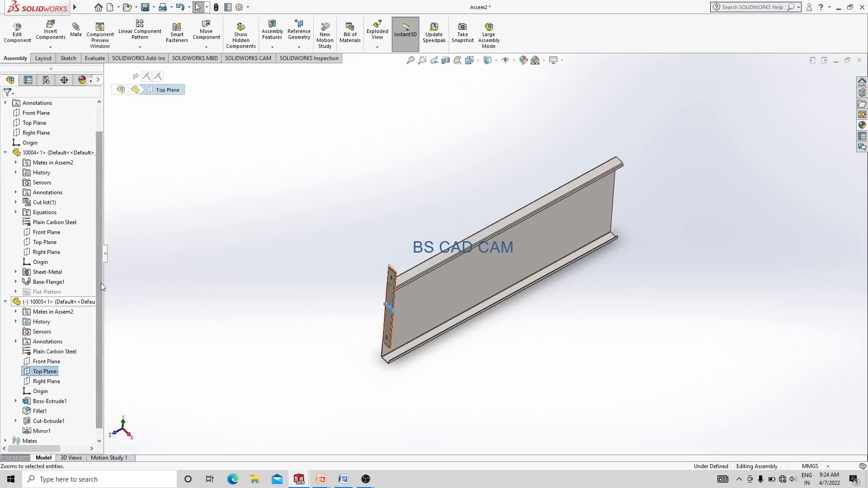
pyautogui.scroll(1, 101, 283)
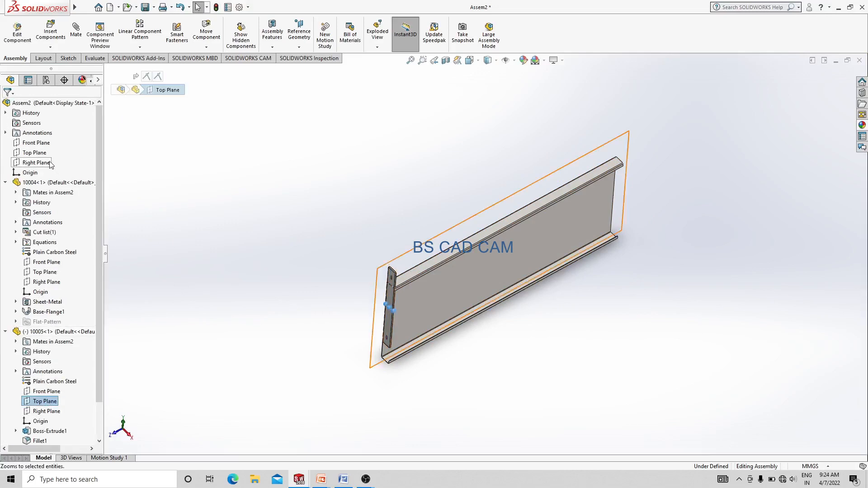
pyautogui.keyDown('ctrl'); pyautogui.click(34, 152); pyautogui.keyUp('ctrl')
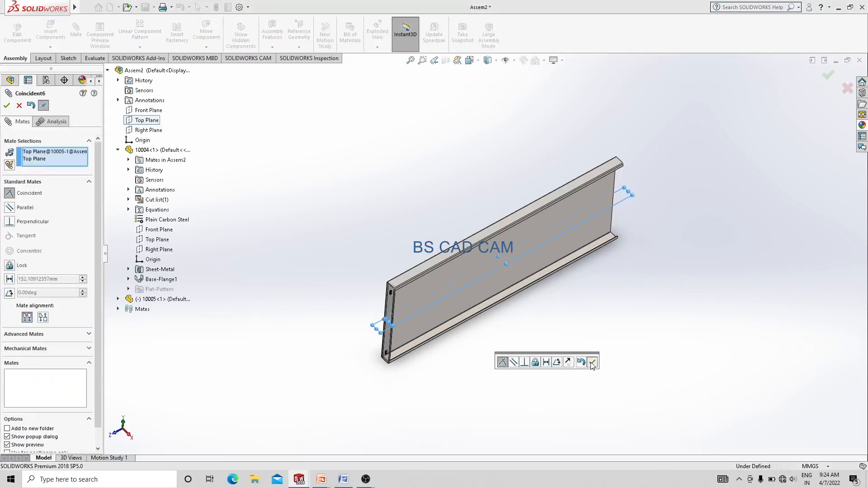
pyautogui.click(592, 363)
pyautogui.scroll(-3, 423, 350)
pyautogui.scroll(3, 423, 350)
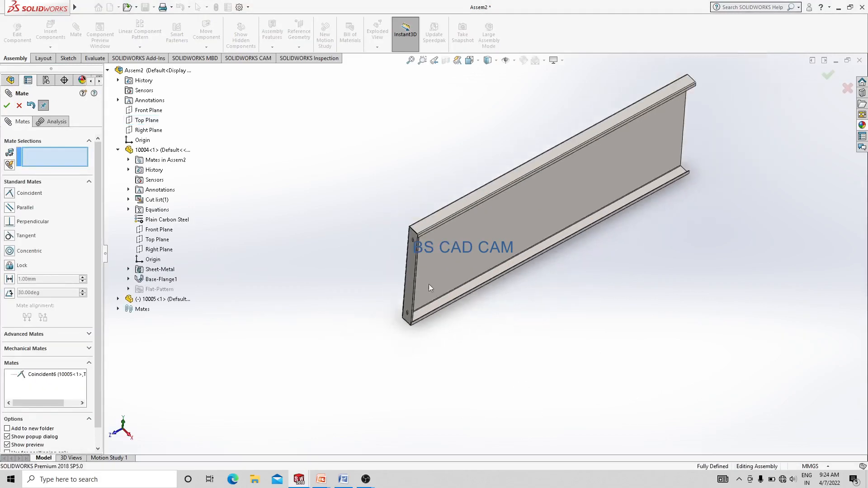
pyautogui.click(6, 106)
pyautogui.scroll(-3, 463, 261)
pyautogui.scroll(3, 355, 256)
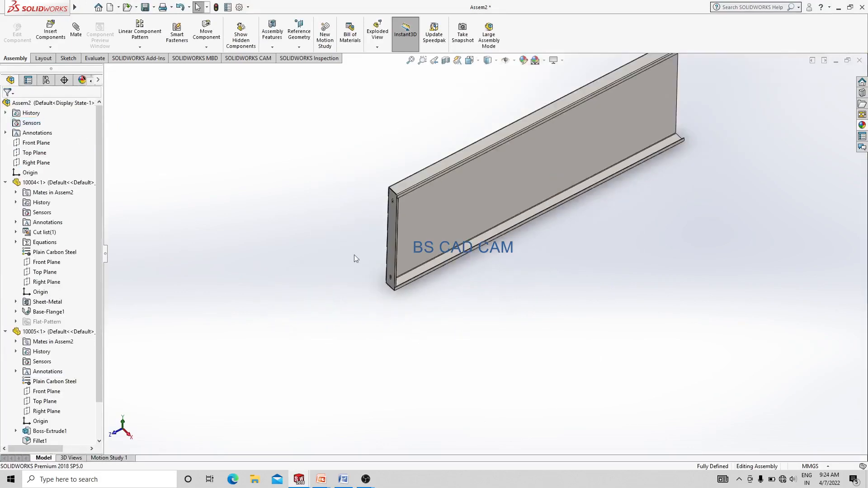
pyautogui.scroll(-3, 443, 354)
pyautogui.keyDown('ctrl'); pyautogui.moveTo(408, 256); pyautogui.dragTo(659, 293); pyautogui.keyUp('ctrl')
pyautogui.hotkey('ctrl', 'z')
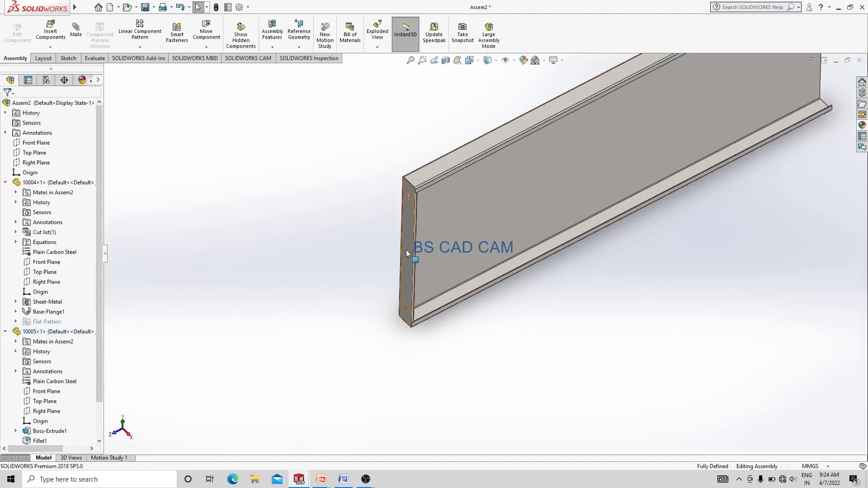
# Copy part 10005 within the assembly and move the second instance to the far end of part 10004.
pyautogui.keyDown('ctrl'); pyautogui.moveTo(410, 250); pyautogui.dragTo(623, 281); pyautogui.keyUp('ctrl')
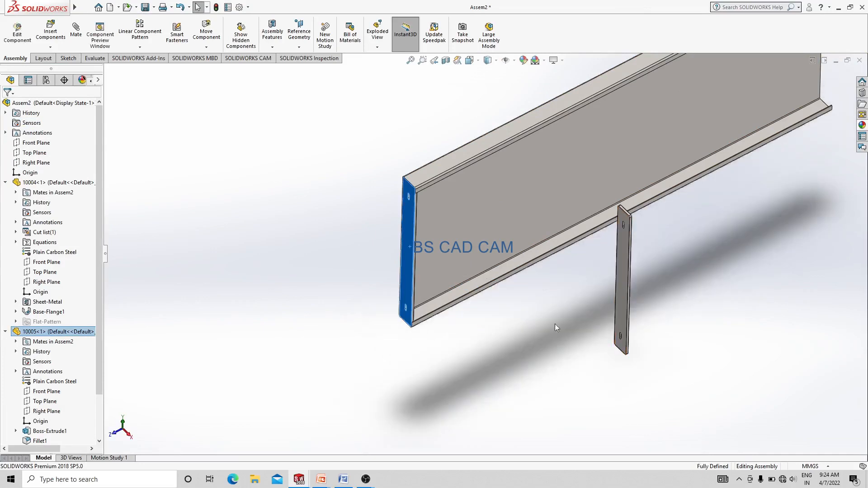
pyautogui.scroll(3, 656, 315)
pyautogui.moveTo(559, 267); pyautogui.dragTo(705, 94)
pyautogui.scroll(3, 745, 124)
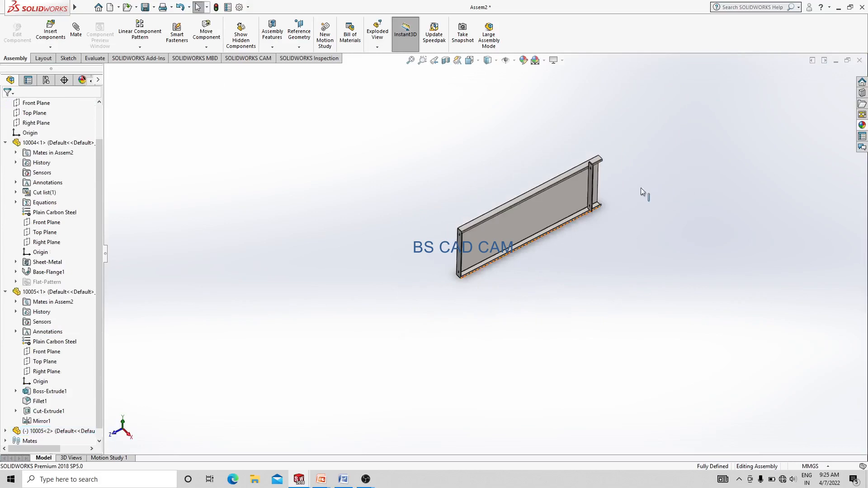
# Add a Coincident mate between the broad face of the second 10005 instance and the lip's end face at part 10004's far end.
pyautogui.moveTo(642, 188); pyautogui.dragTo(560, 205, button='middle')
pyautogui.scroll(-8, 559, 205)
pyautogui.click(452, 238)
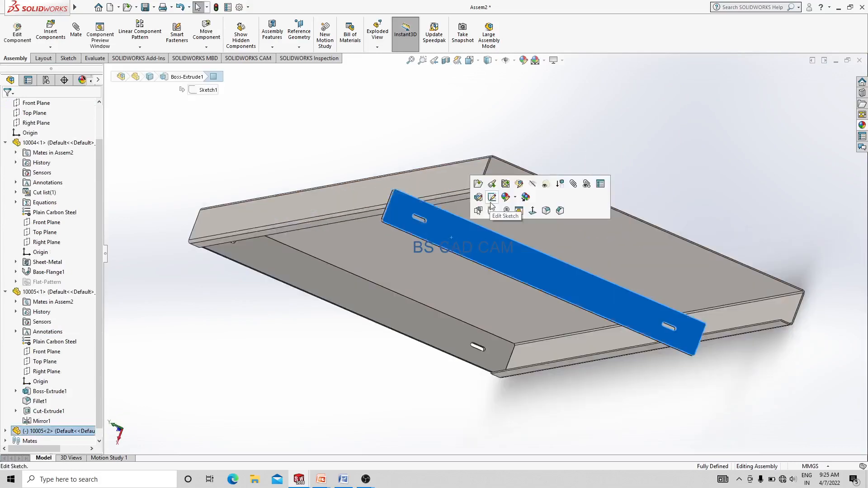
pyautogui.click(609, 120)
pyautogui.scroll(-5, 463, 220)
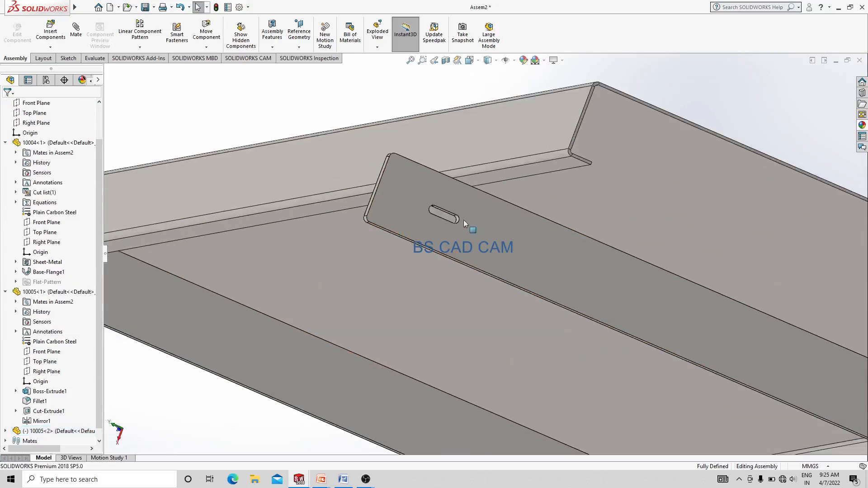
pyautogui.click(463, 220)
pyautogui.scroll(-5, 598, 150)
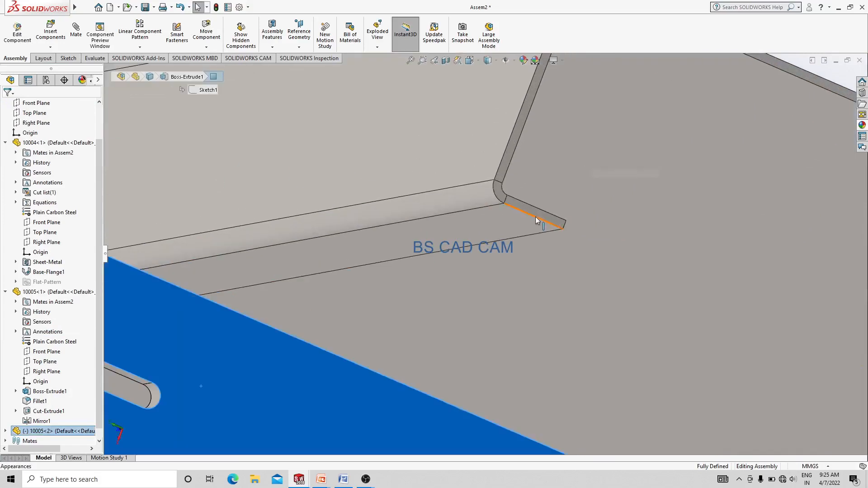
pyautogui.click(539, 214)
pyautogui.click(76, 30)
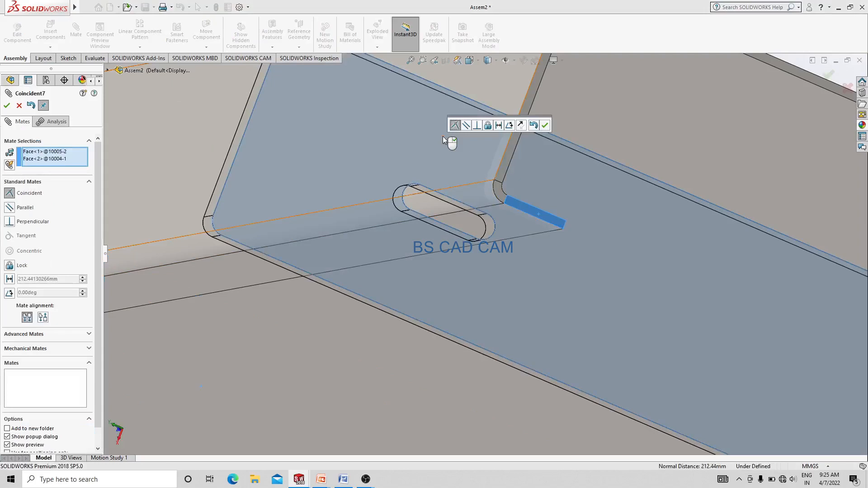
pyautogui.click(545, 126)
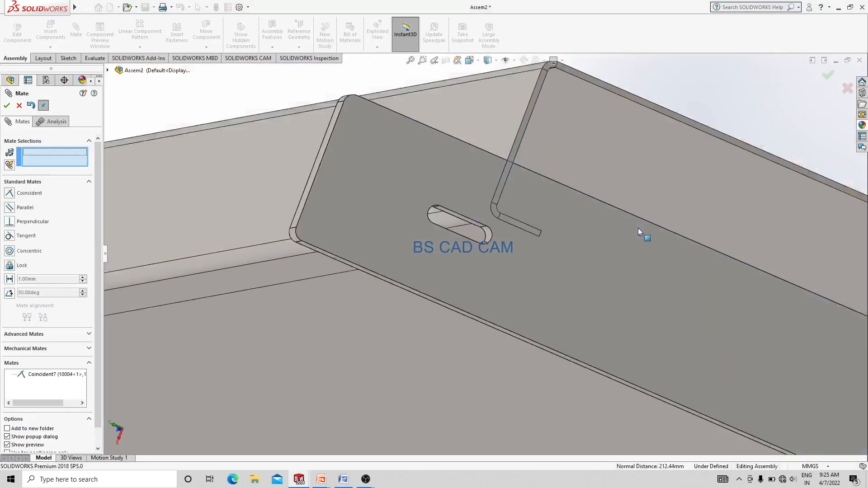
pyautogui.scroll(5, 638, 228)
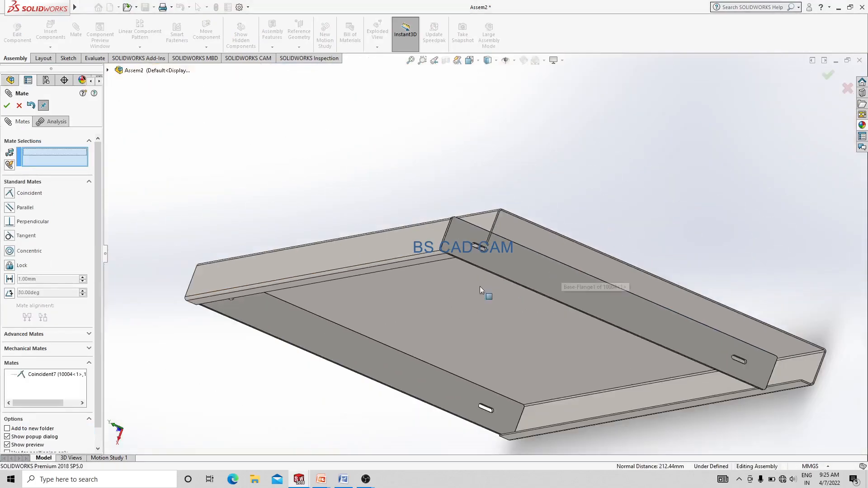
pyautogui.click(7, 107)
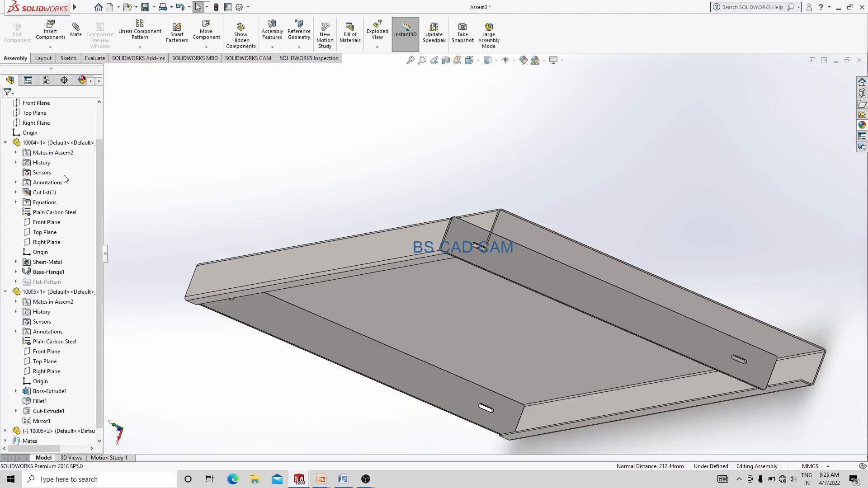
# Add a Coincident mate between the Top Plane of the second 10005 instance and the assembly's Top Plane.
pyautogui.click(5, 293)
pyautogui.click(6, 342)
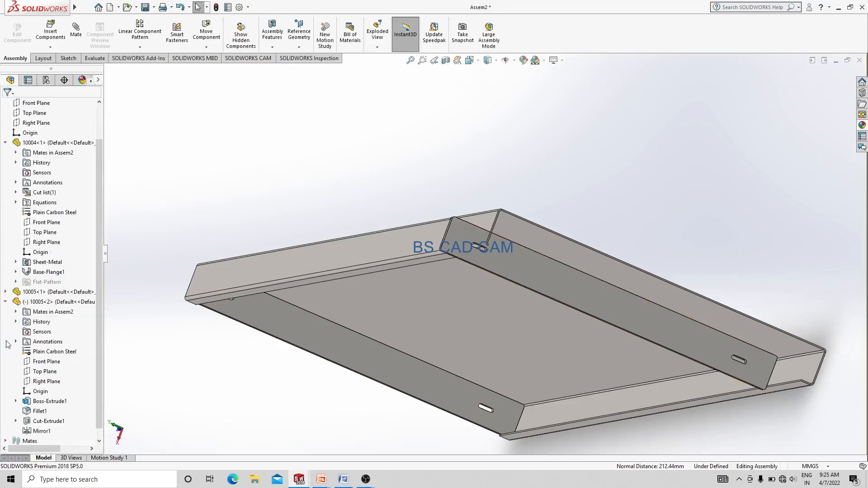
pyautogui.click(47, 373)
pyautogui.moveTo(98, 305); pyautogui.dragTo(102, 262)
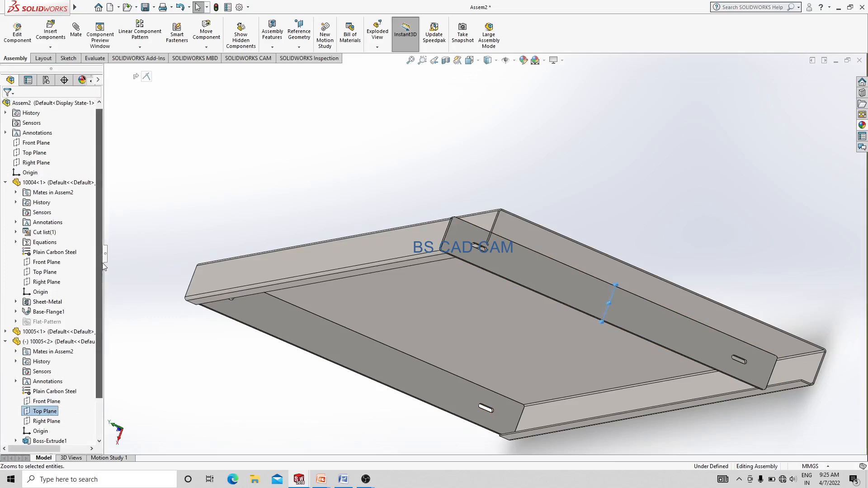
pyautogui.keyDown('ctrl'); pyautogui.click(43, 153); pyautogui.keyUp('ctrl')
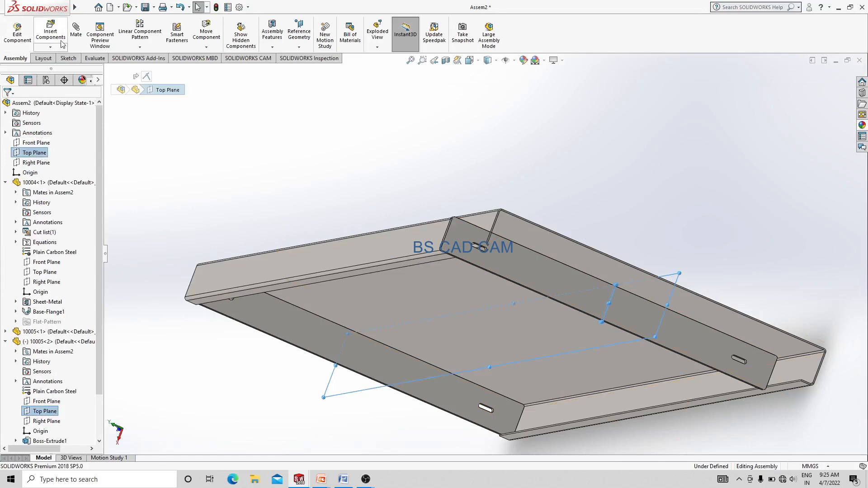
pyautogui.click(360, 113)
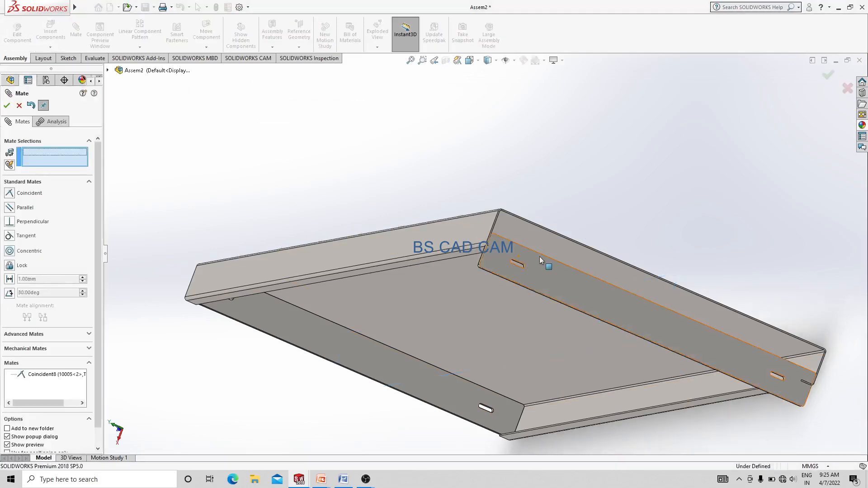
# Add a Coincident mate between part 10004's inner panel face and the long edge face of the second 10005 instance, and finish mating.
pyautogui.scroll(3, 539, 257)
pyautogui.click(530, 215)
pyautogui.scroll(4, 530, 215)
pyautogui.scroll(3, 447, 316)
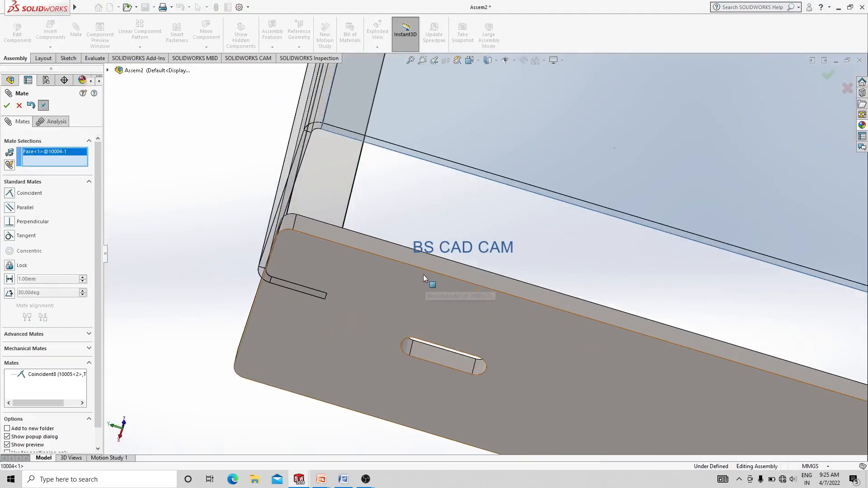
pyautogui.click(420, 258)
pyautogui.click(6, 106)
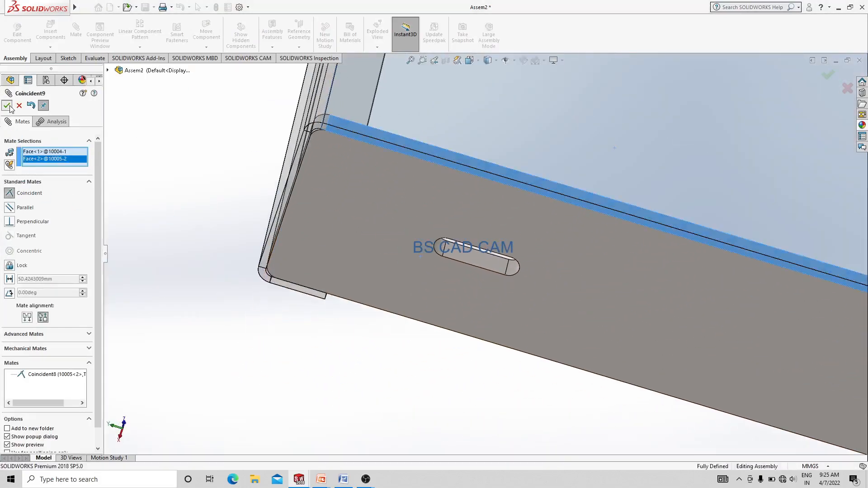
pyautogui.click(7, 106)
# Insert part 10006 from the 4-7-22 folder and place it across part 10004's panel, off-centre toward one end.
pyautogui.scroll(-4, 465, 285)
pyautogui.scroll(5, 466, 284)
pyautogui.moveTo(465, 286); pyautogui.dragTo(561, 185, button='middle')
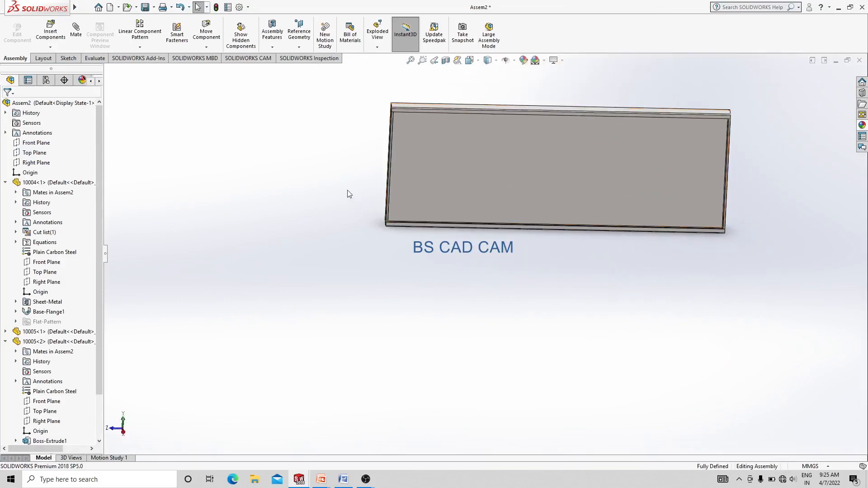
pyautogui.click(50, 31)
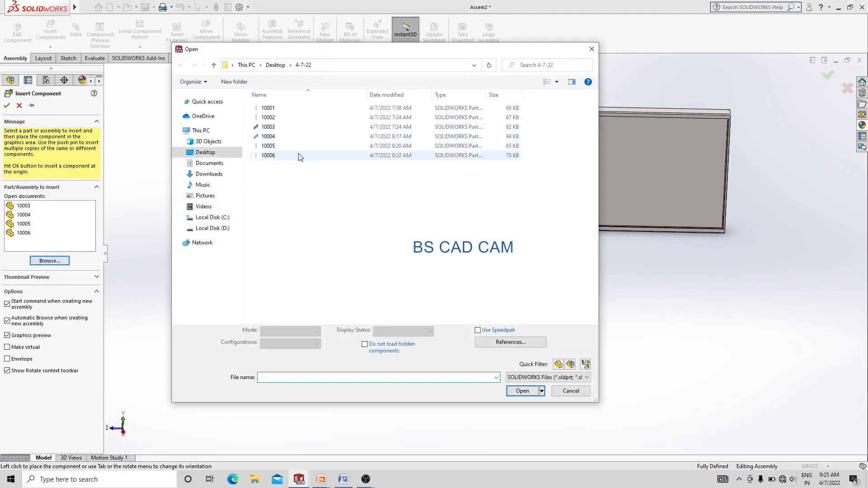
pyautogui.click(286, 156)
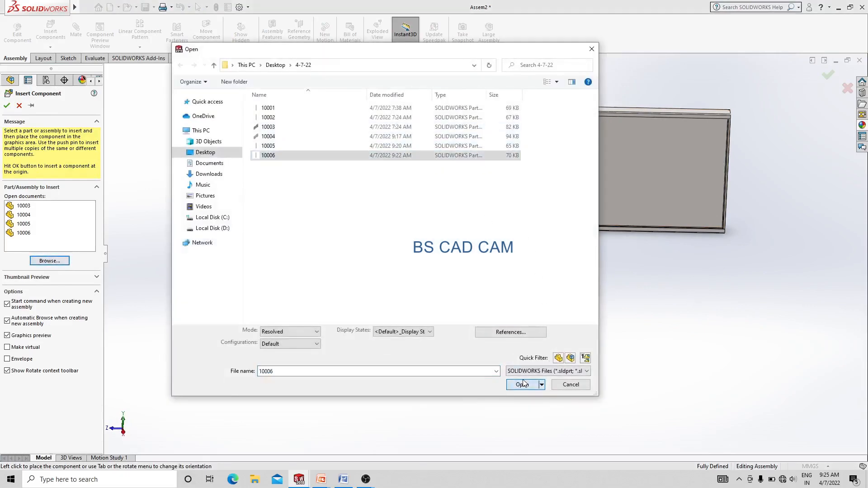
pyautogui.click(522, 385)
pyautogui.click(495, 146)
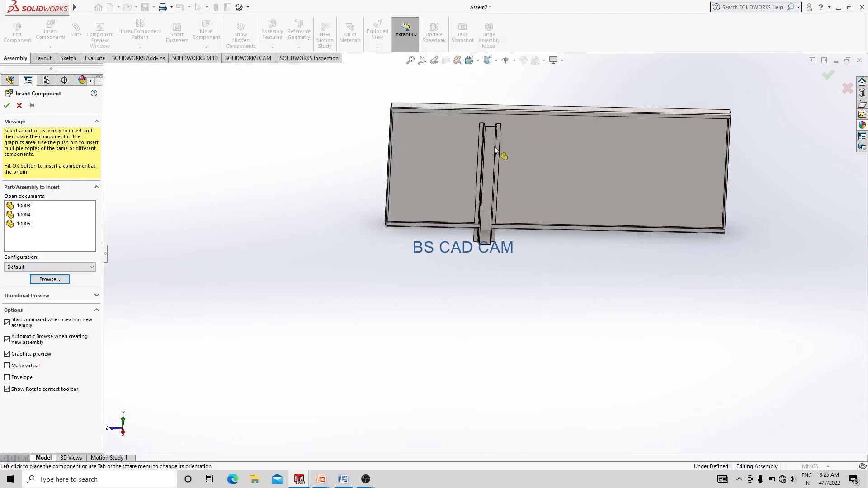
# Add a Coincident mate between the flat flange face of part 10006 and the inner panel face of part 10004, and finish mating.
pyautogui.moveTo(471, 166); pyautogui.dragTo(588, 115, button='middle')
pyautogui.scroll(-6, 588, 251)
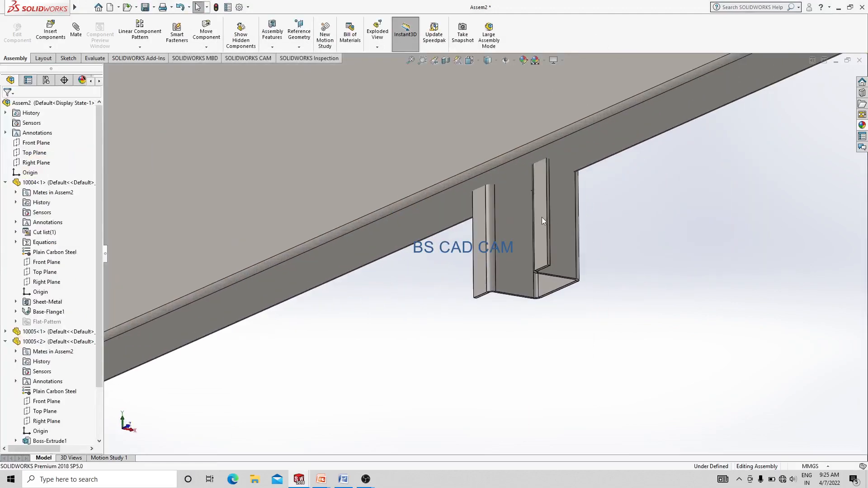
pyautogui.click(541, 213)
pyautogui.moveTo(541, 213); pyautogui.dragTo(471, 146, button='middle')
pyautogui.click(471, 145)
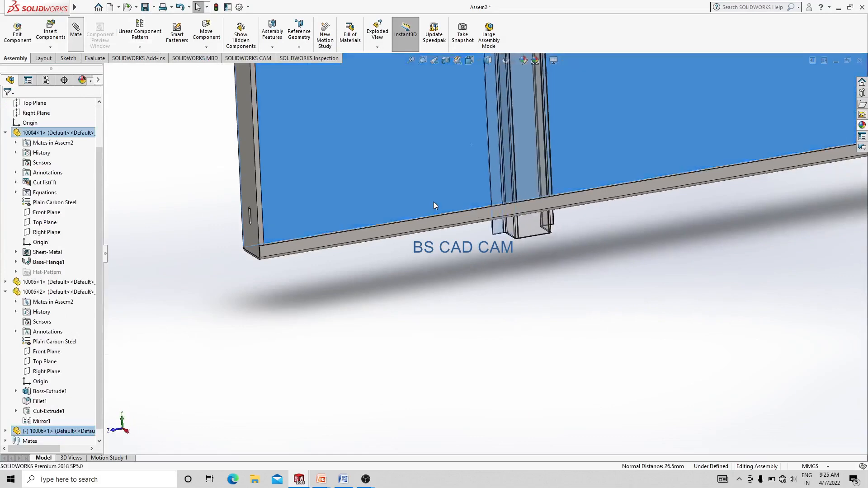
pyautogui.click(423, 193)
pyautogui.scroll(4, 490, 253)
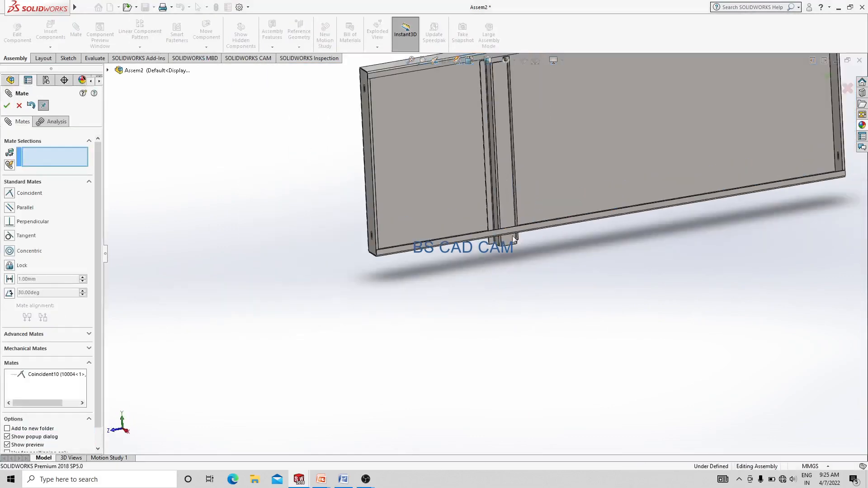
pyautogui.scroll(-3, 496, 225)
pyautogui.press('Escape')
# Shift part 10006 along the panel, add a Coincident mate between its Top Plane and the assembly's Top Plane, and finish mating.
pyautogui.moveTo(511, 207); pyautogui.dragTo(504, 176)
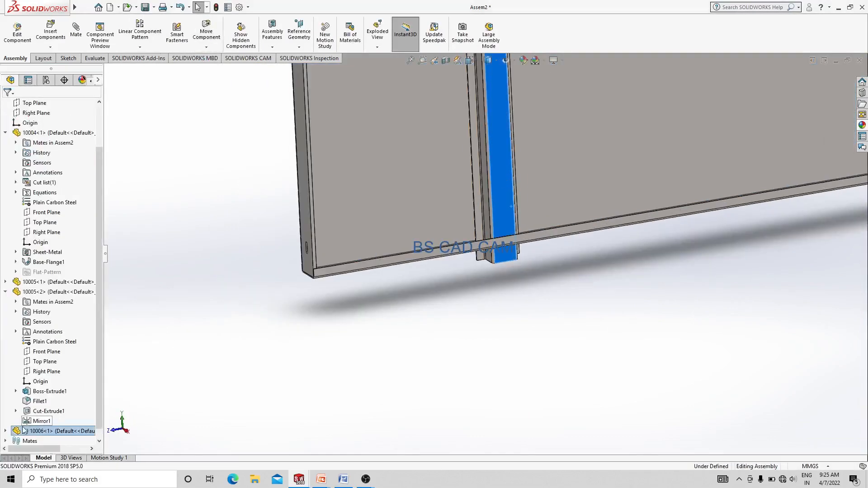
pyautogui.click(5, 431)
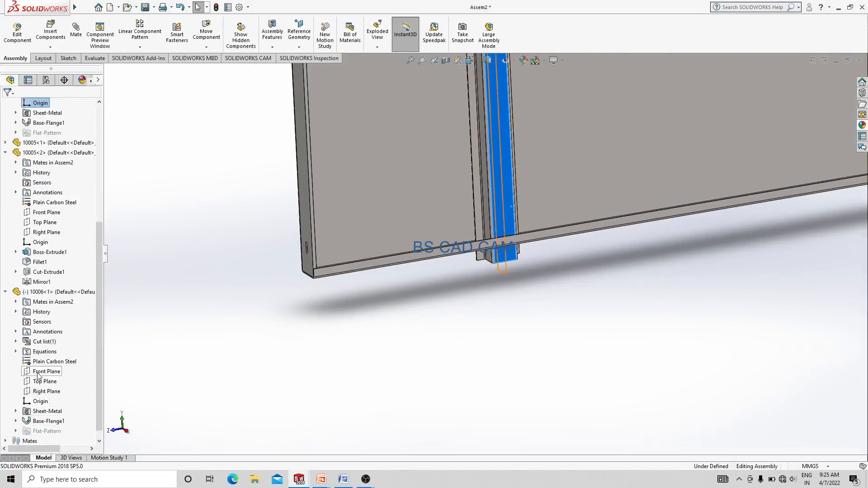
pyautogui.click(38, 382)
pyautogui.moveTo(97, 307); pyautogui.dragTo(96, 178)
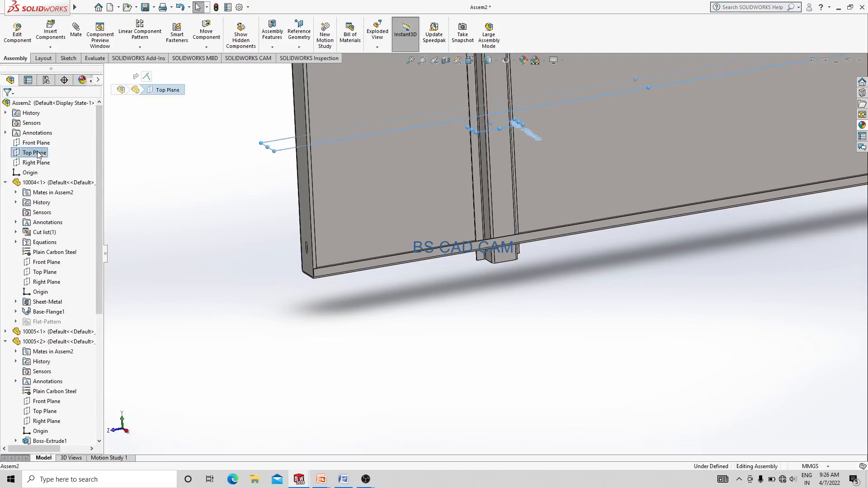
pyautogui.click(77, 30)
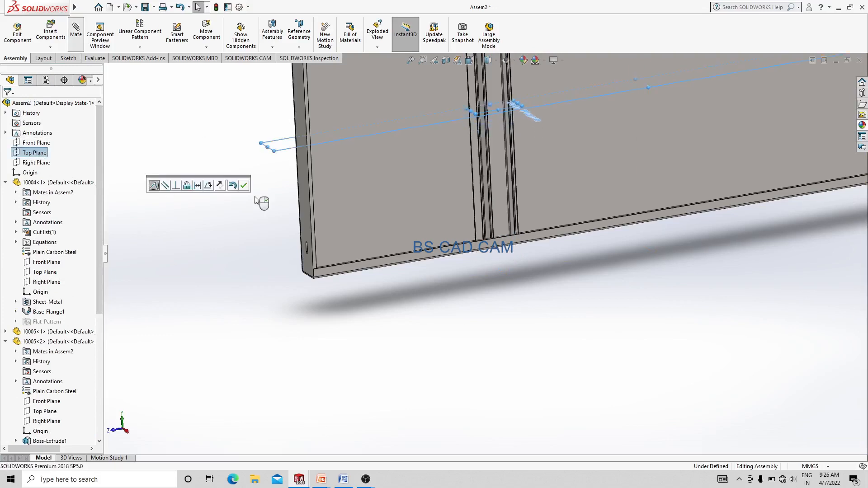
pyautogui.click(244, 186)
pyautogui.scroll(6, 241, 245)
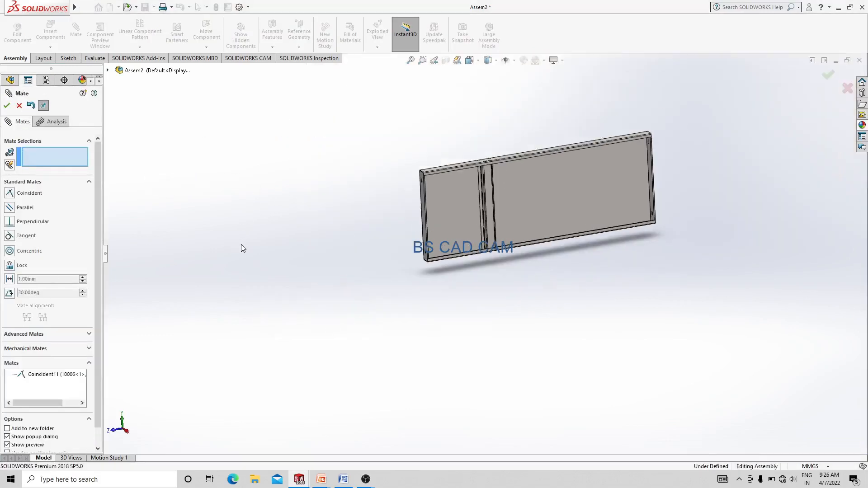
pyautogui.scroll(-2, 473, 226)
pyautogui.moveTo(473, 226); pyautogui.dragTo(497, 242, button='middle')
pyautogui.scroll(-3, 497, 242)
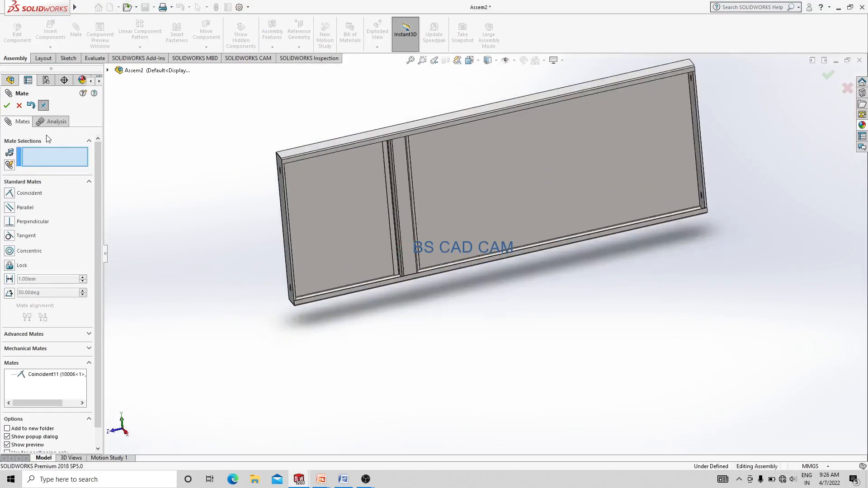
pyautogui.click(6, 108)
# Add a 333 mm Distance mate between part 10006's Front Plane and the assembly's Front Plane, and finish mating.
pyautogui.moveTo(99, 185); pyautogui.dragTo(100, 330)
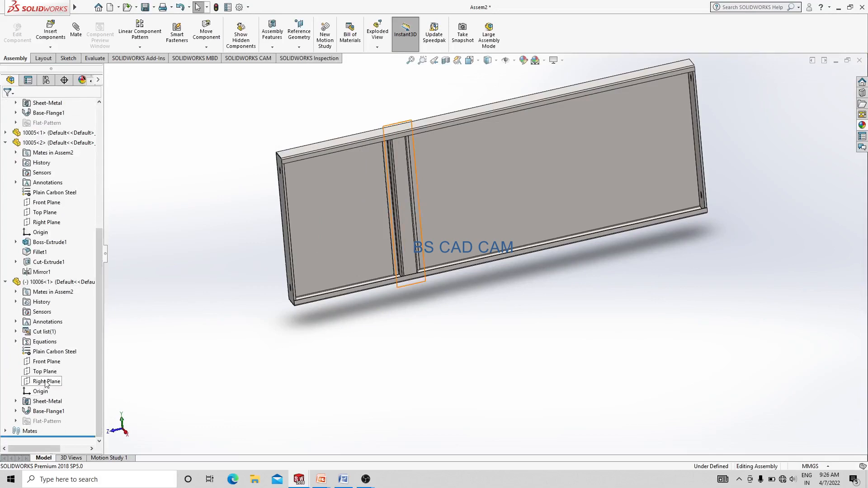
pyautogui.click(44, 362)
pyautogui.moveTo(97, 284); pyautogui.dragTo(100, 116)
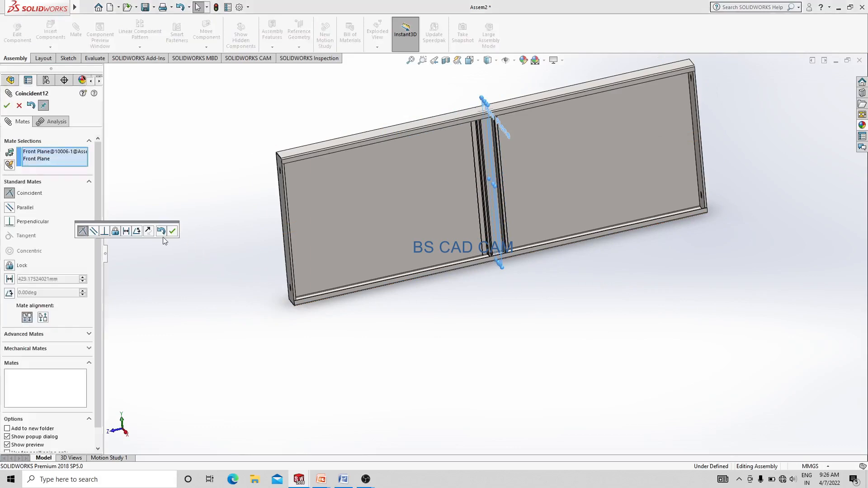
pyautogui.click(127, 232)
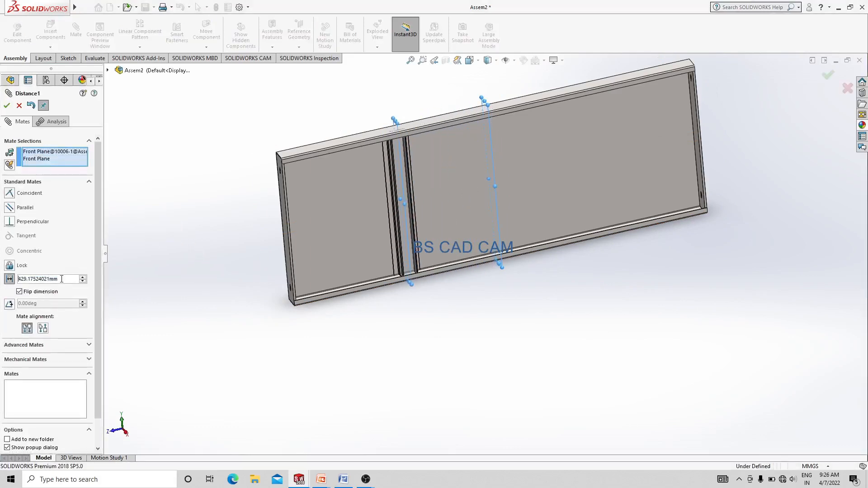
pyautogui.moveTo(62, 279); pyautogui.dragTo(1, 282)
pyautogui.write('33')
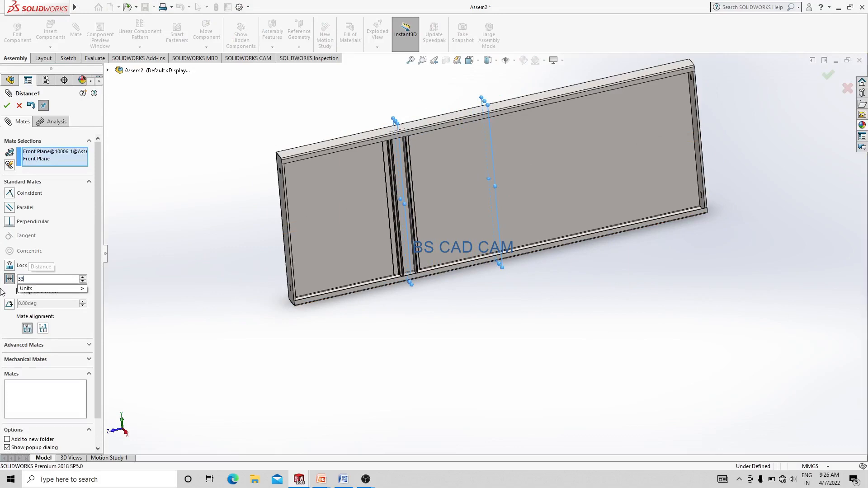
pyautogui.write('3')
pyautogui.press('Return')
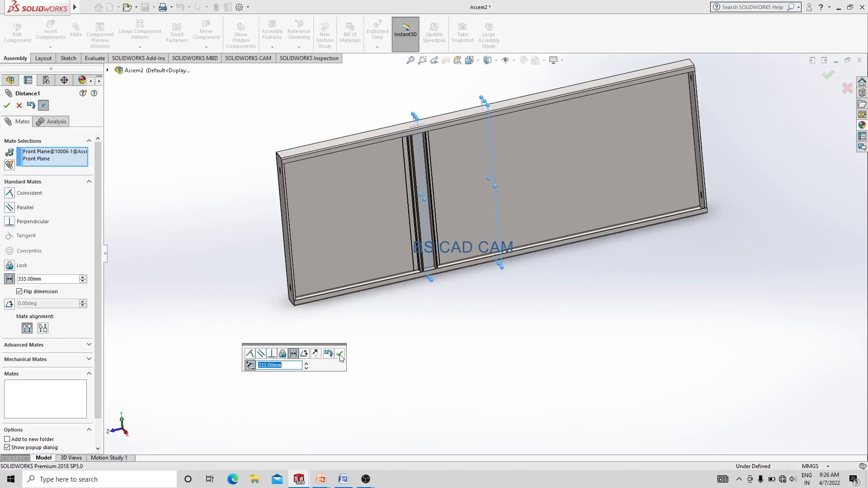
pyautogui.click(340, 355)
pyautogui.scroll(4, 438, 357)
pyautogui.scroll(-3, 452, 251)
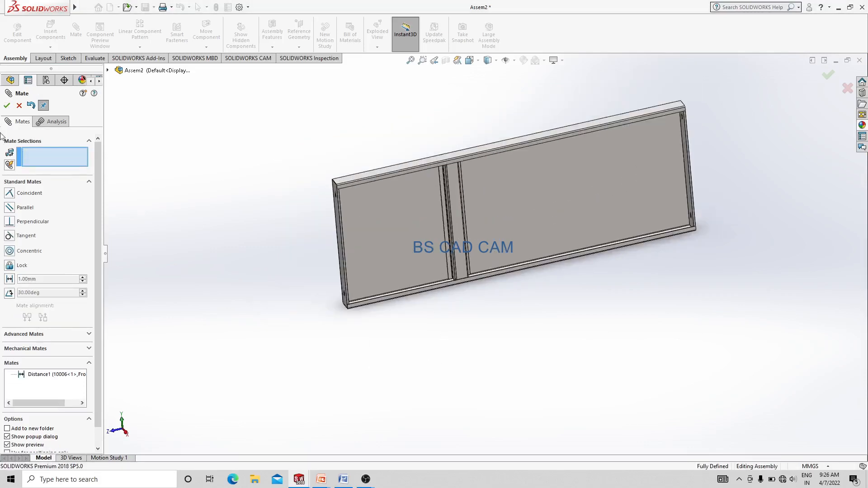
pyautogui.click(8, 105)
# Insert a second instance of part 10006 and place it near the opposite end of part 10004.
pyautogui.click(50, 33)
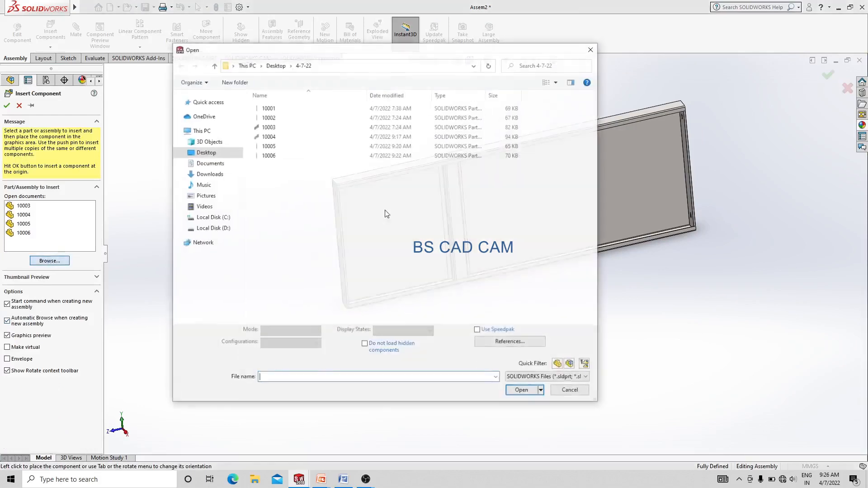
pyautogui.click(271, 155)
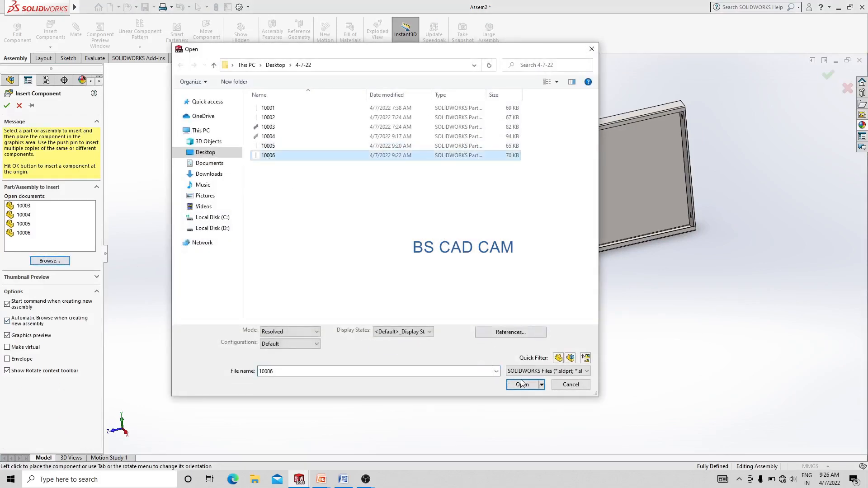
pyautogui.click(522, 384)
pyautogui.scroll(-3, 623, 270)
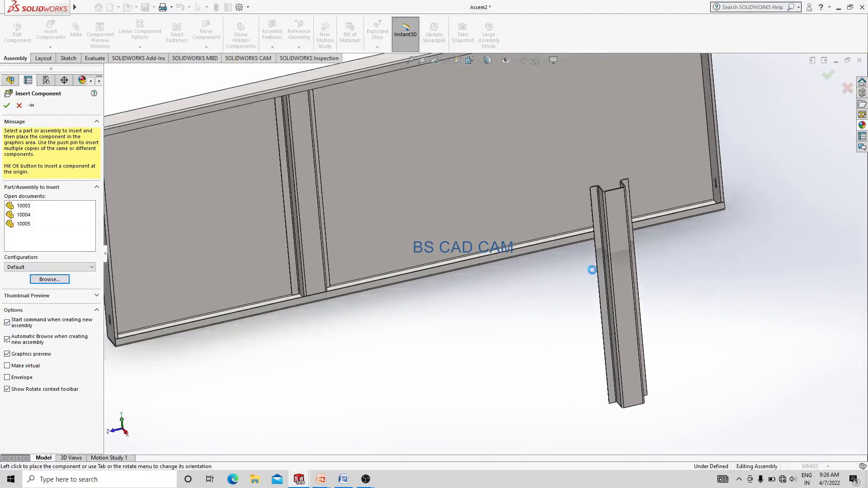
pyautogui.click(624, 270)
# Add a Coincident mate between the second 10006 instance's flat flange face and part 10004's inner panel face, and finish mating.
pyautogui.scroll(-5, 688, 228)
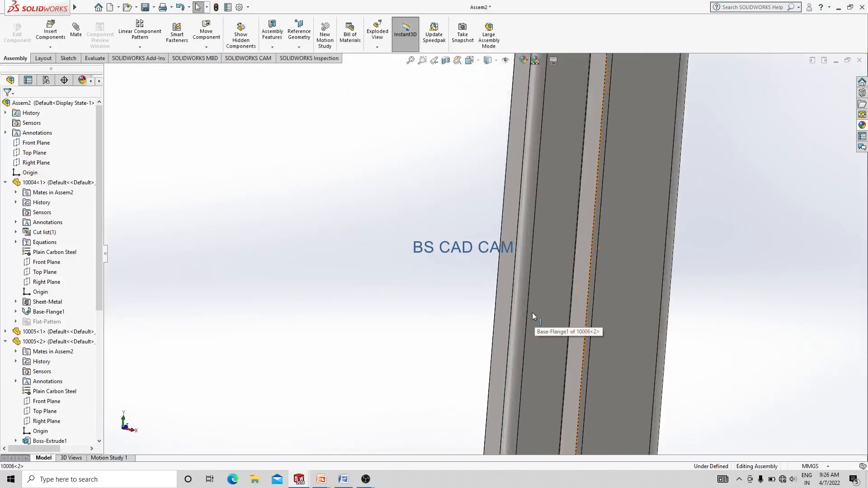
pyautogui.click(501, 306)
pyautogui.scroll(5, 512, 311)
pyautogui.scroll(3, 529, 211)
pyautogui.moveTo(529, 211); pyautogui.dragTo(458, 267, button='middle')
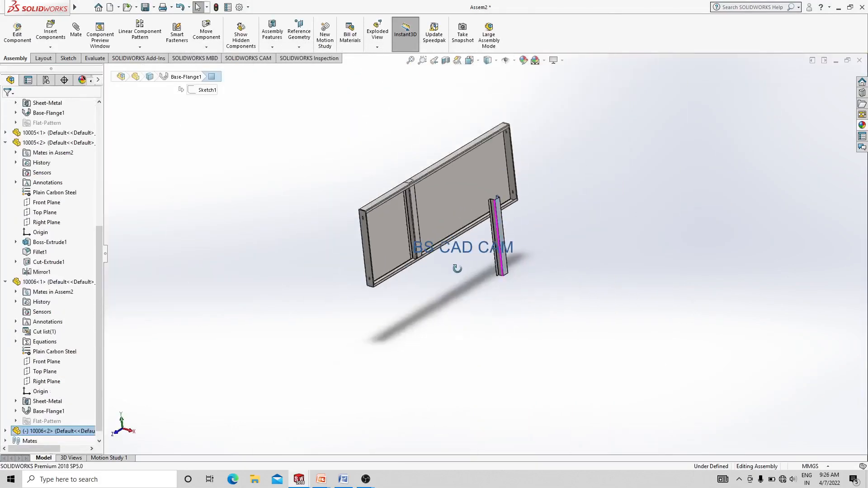
pyautogui.scroll(-4, 465, 207)
pyautogui.click(461, 208)
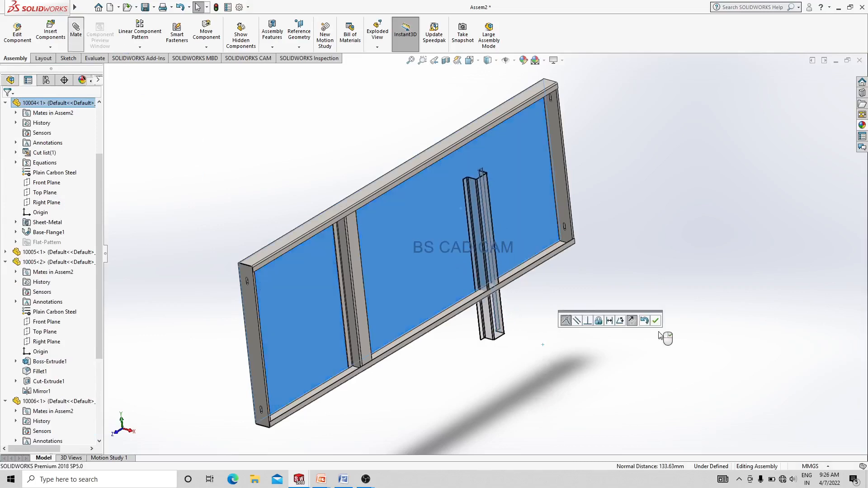
pyautogui.click(655, 320)
pyautogui.scroll(-4, 465, 206)
pyautogui.press('Escape')
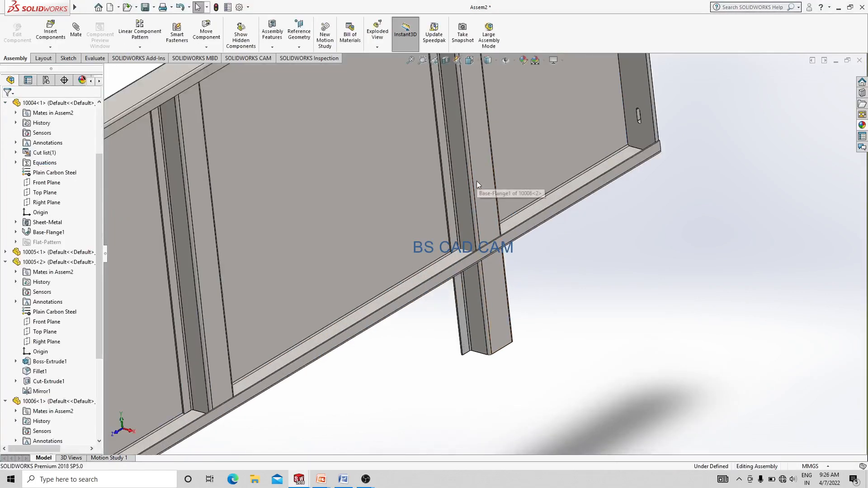
# Add a Coincident mate between the second 10006 instance's Top Plane and the assembly's Top Plane, and finish mating.
pyautogui.click(476, 181)
pyautogui.scroll(-5, 96, 311)
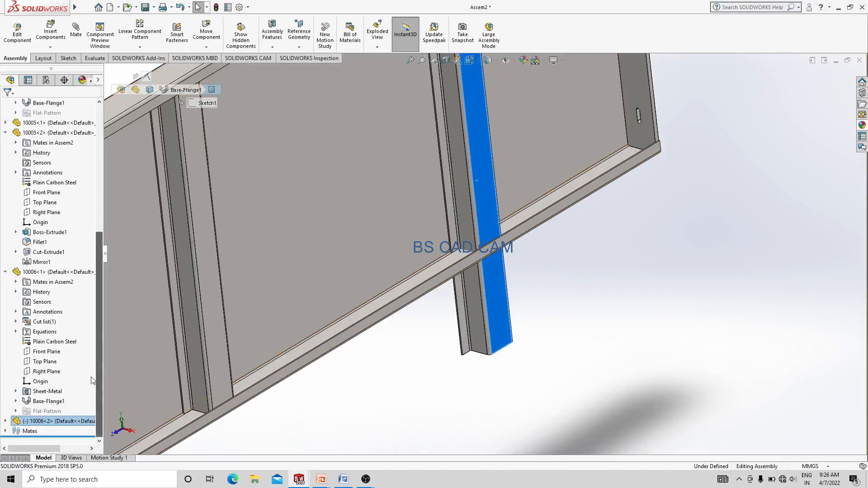
pyautogui.click(45, 381)
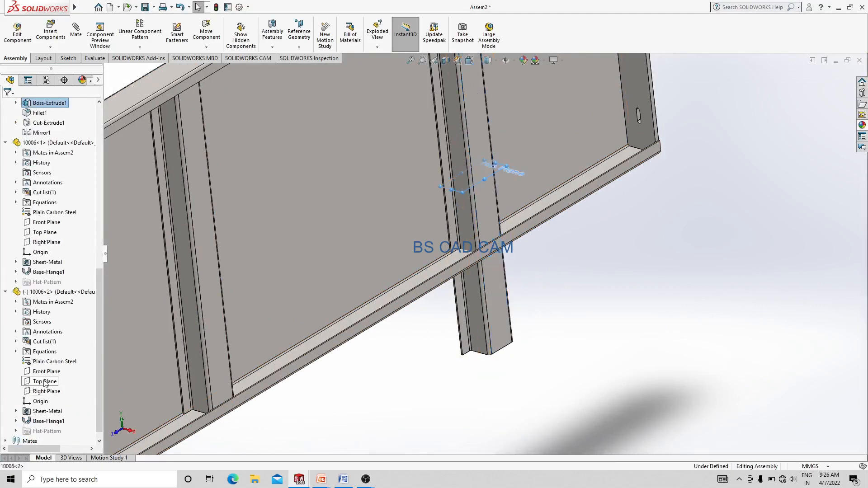
pyautogui.moveTo(96, 300); pyautogui.dragTo(67, 136)
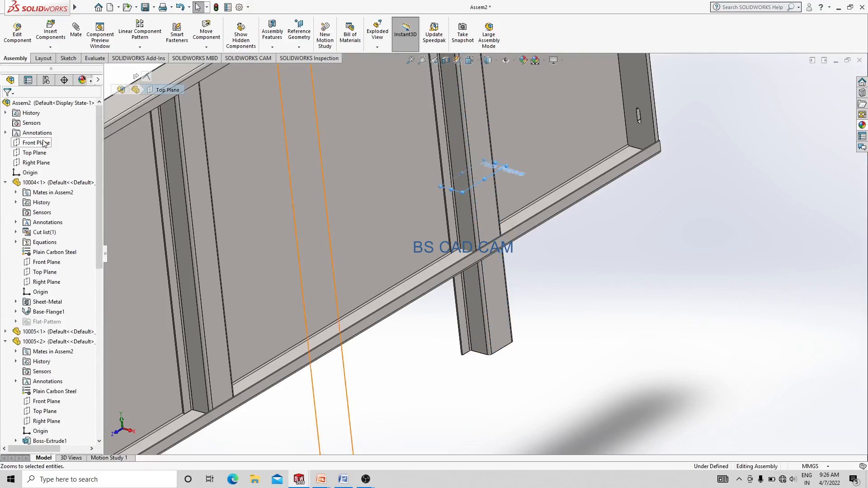
pyautogui.scroll(1, 320, 182)
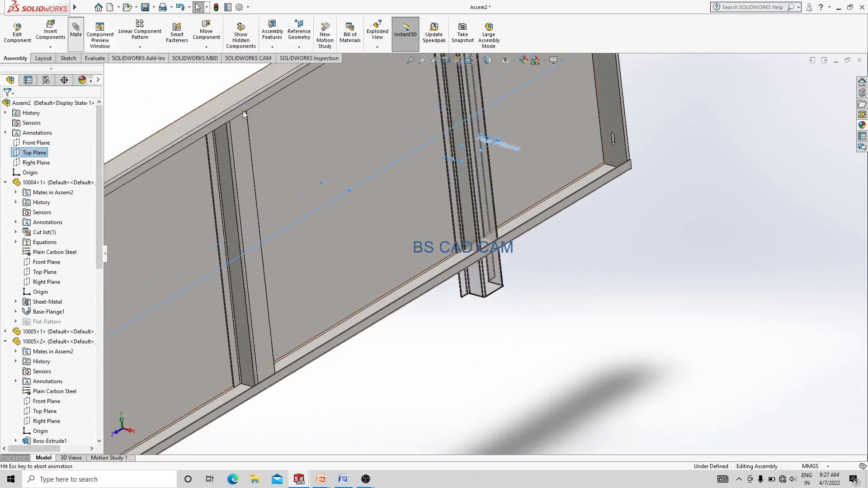
pyautogui.click(233, 101)
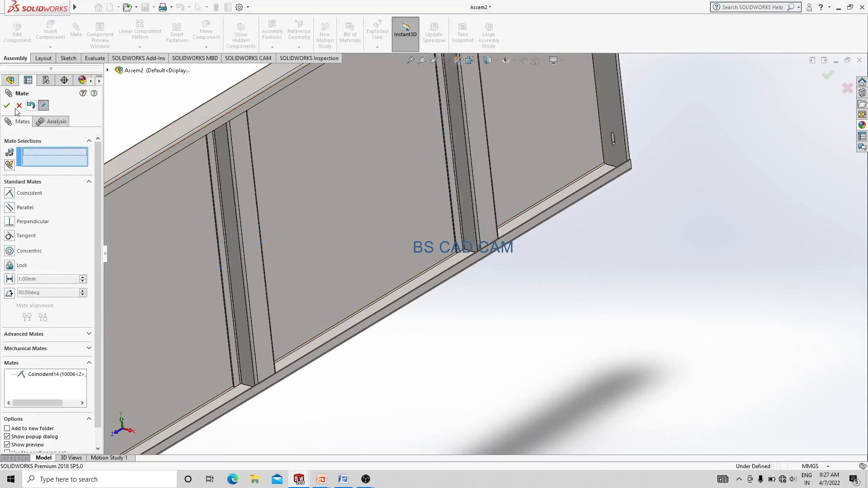
pyautogui.click(7, 108)
pyautogui.scroll(3, 159, 110)
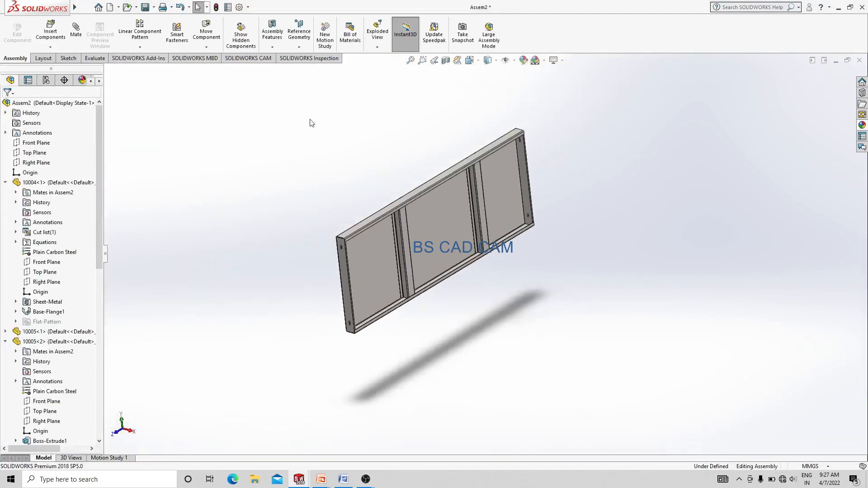
# Add a 333 mm Distance mate between the second 10006 instance's Front Plane and the assembly's Front Plane, and finish mating.
pyautogui.scroll(-2, 313, 108)
pyautogui.scroll(3, 492, 320)
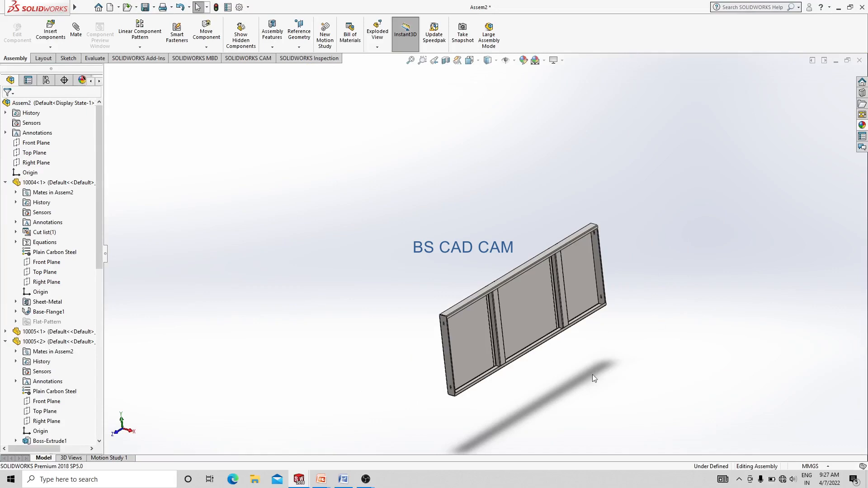
pyautogui.scroll(-4, 603, 342)
pyautogui.moveTo(482, 258); pyautogui.dragTo(483, 228)
pyautogui.scroll(-5, 93, 316)
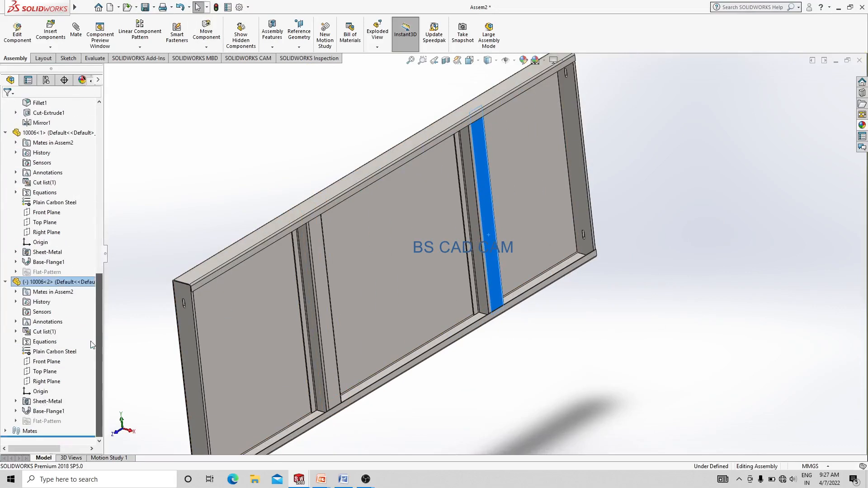
pyautogui.click(47, 362)
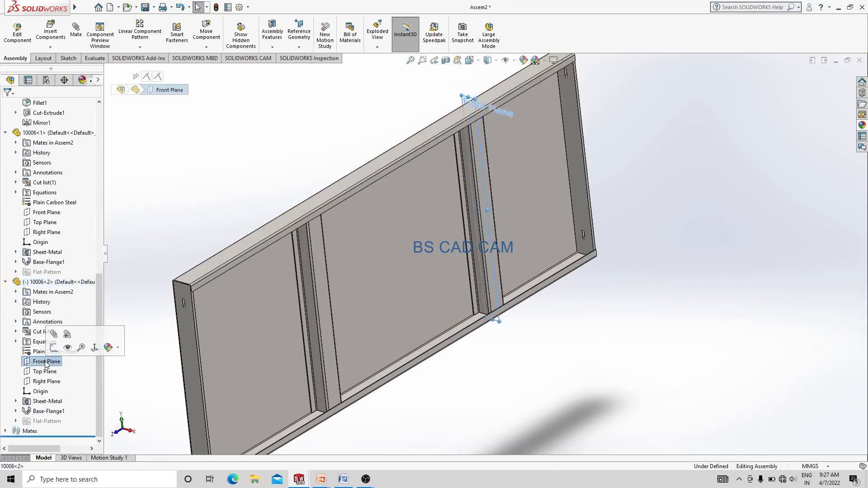
pyautogui.moveTo(99, 295); pyautogui.dragTo(44, 128)
pyautogui.click(36, 144)
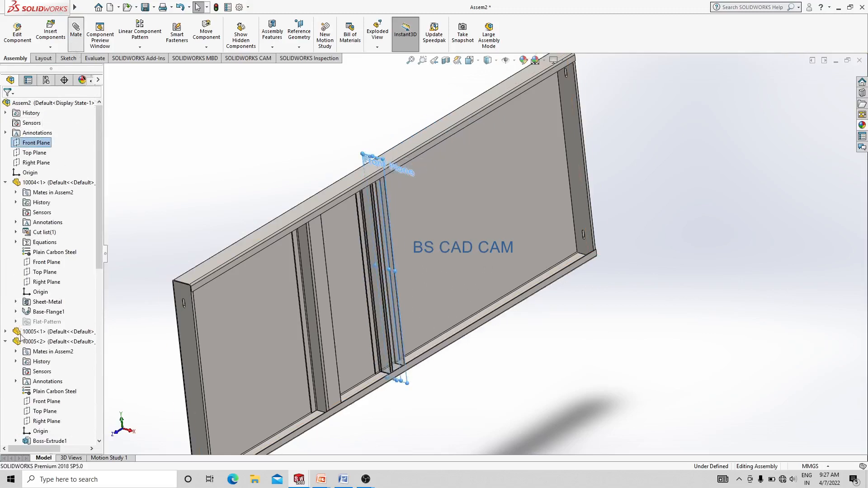
pyautogui.click(10, 278)
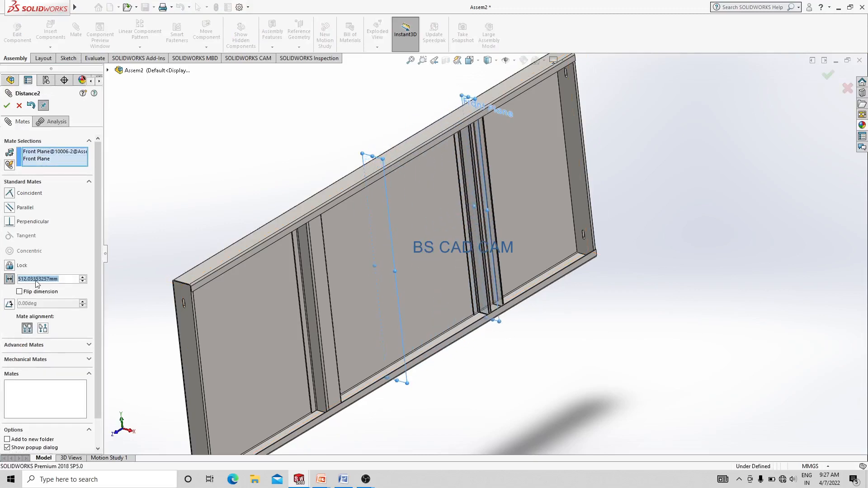
pyautogui.write('333')
pyautogui.press('Return')
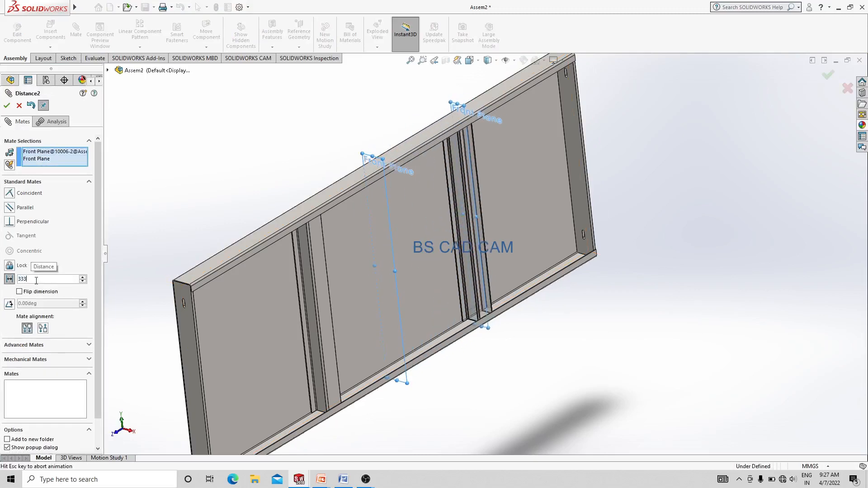
pyautogui.click(7, 106)
pyautogui.scroll(5, 297, 150)
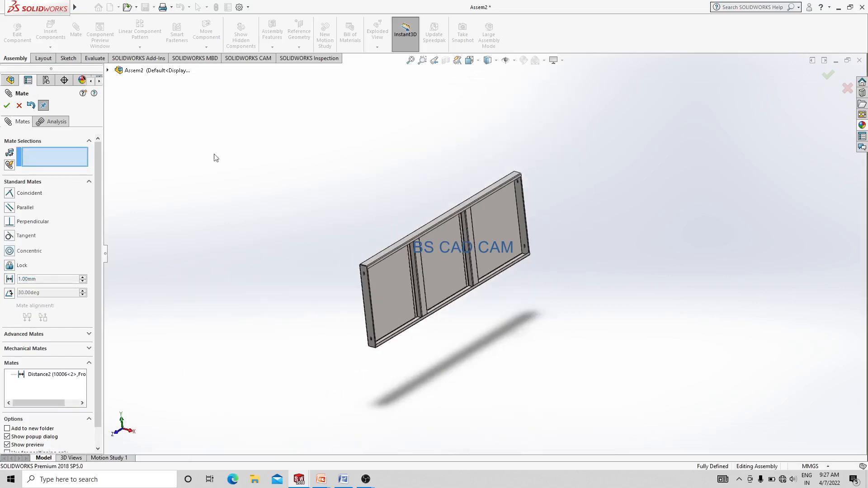
pyautogui.click(7, 105)
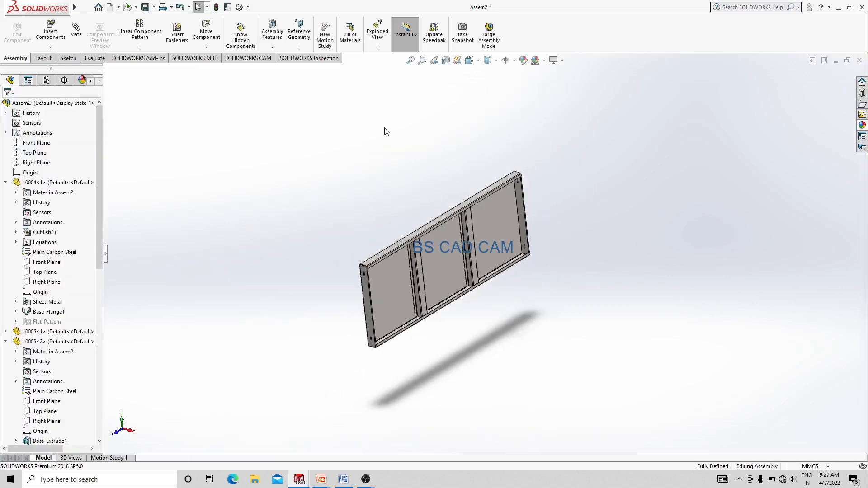
# Save the assembly under the file name 10007 in the 4-7-22 folder.
pyautogui.hotkey('ctrl', 's')
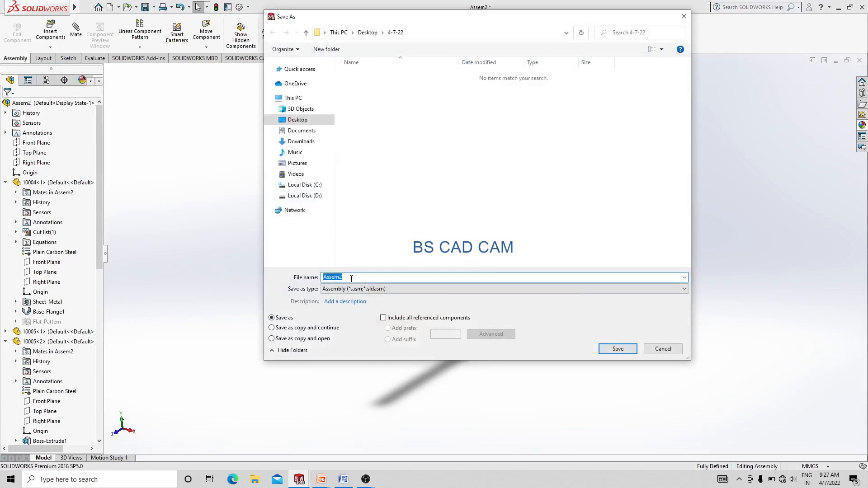
pyautogui.write('1')
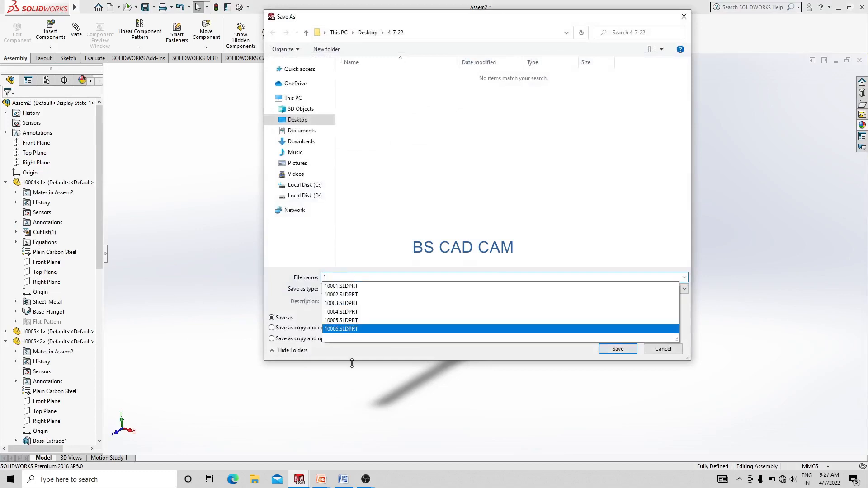
pyautogui.click(353, 329)
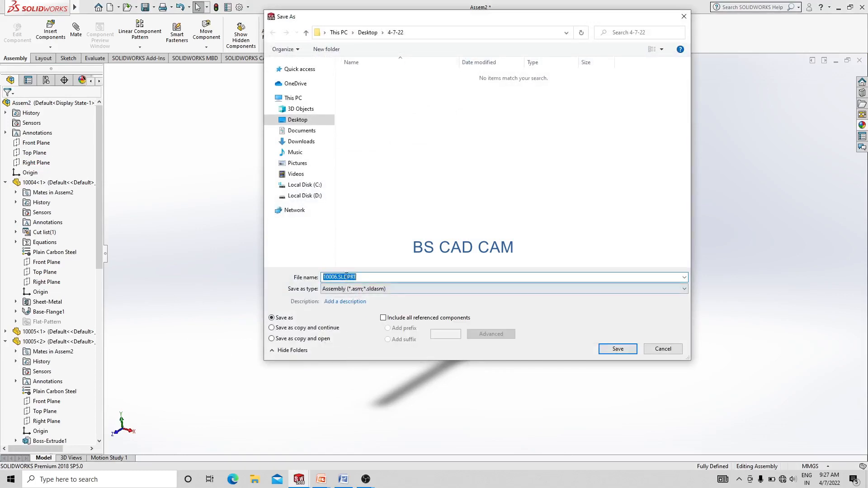
pyautogui.moveTo(356, 277); pyautogui.dragTo(334, 278)
pyautogui.write('7')
pyautogui.press('Return')
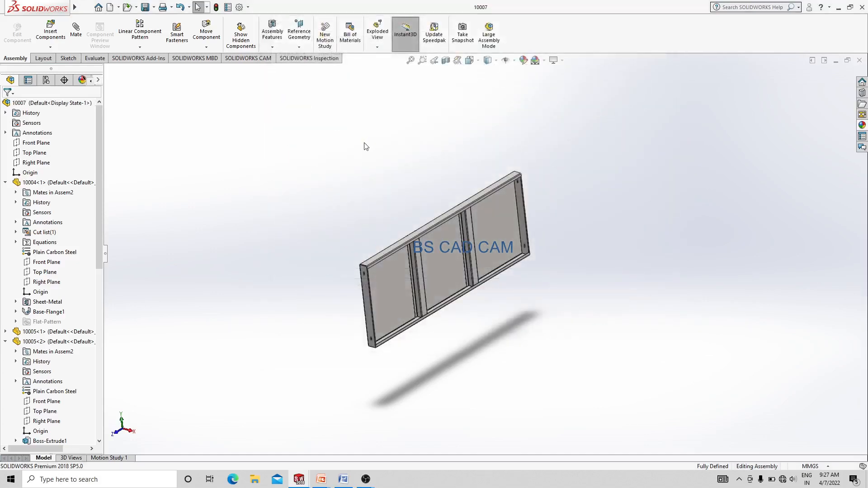
# Open the assembly's custom properties and add a Description property with the value RIGTH PLATE.
pyautogui.click(469, 60)
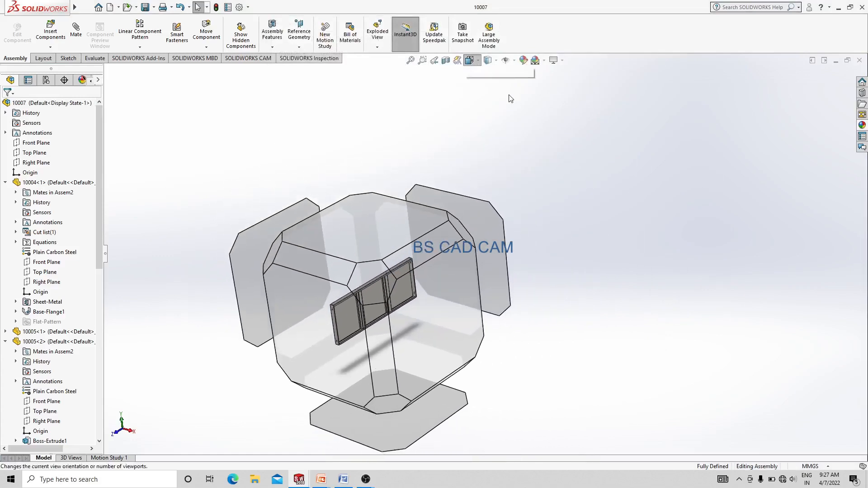
pyautogui.click(521, 87)
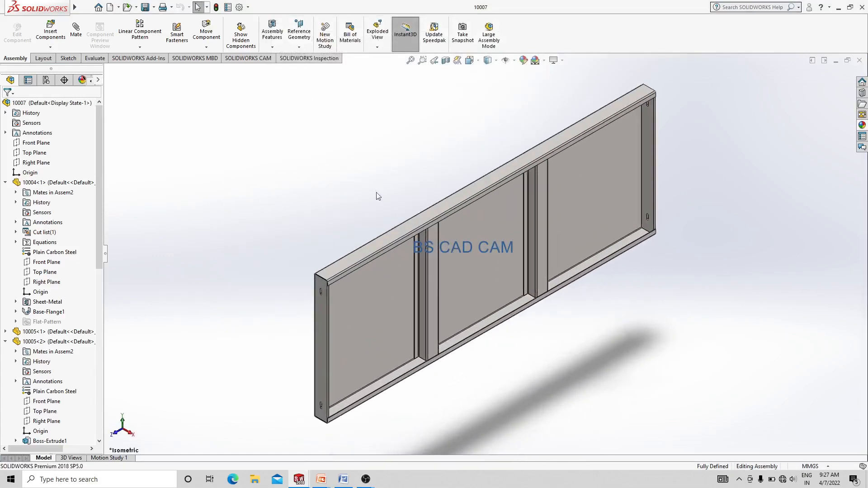
pyautogui.click(229, 7)
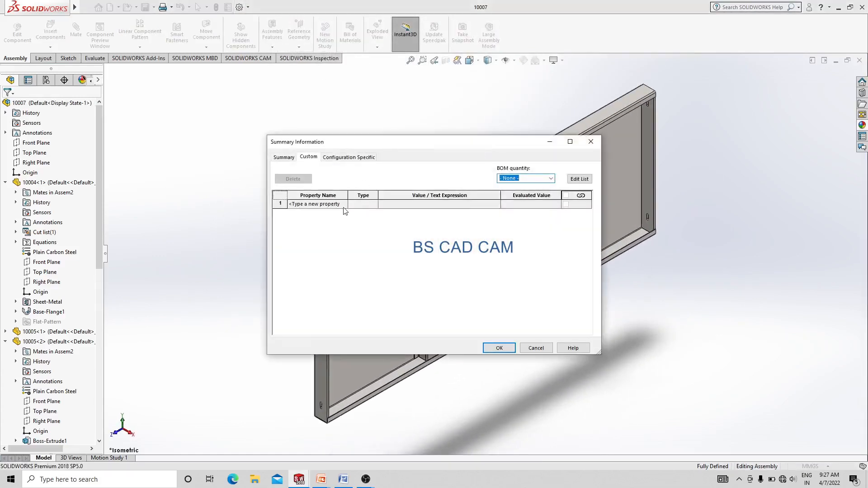
pyautogui.click(322, 205)
pyautogui.click(316, 203)
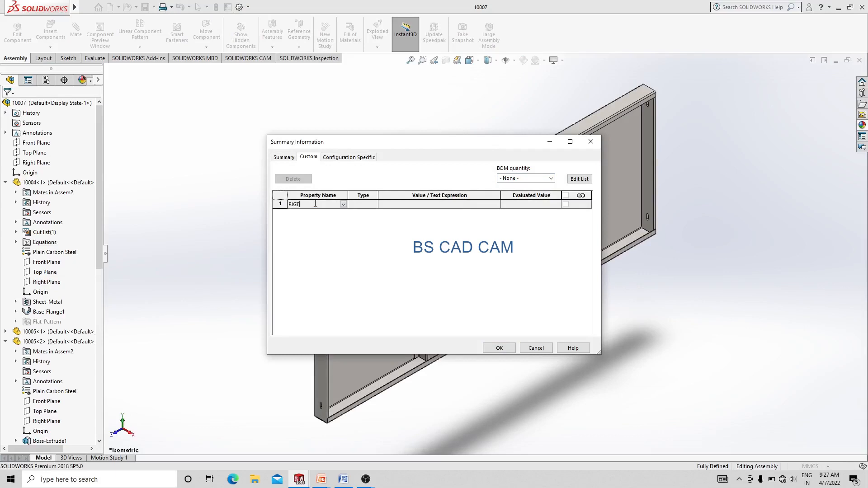
pyautogui.click(343, 205)
pyautogui.click(314, 213)
pyautogui.click(391, 204)
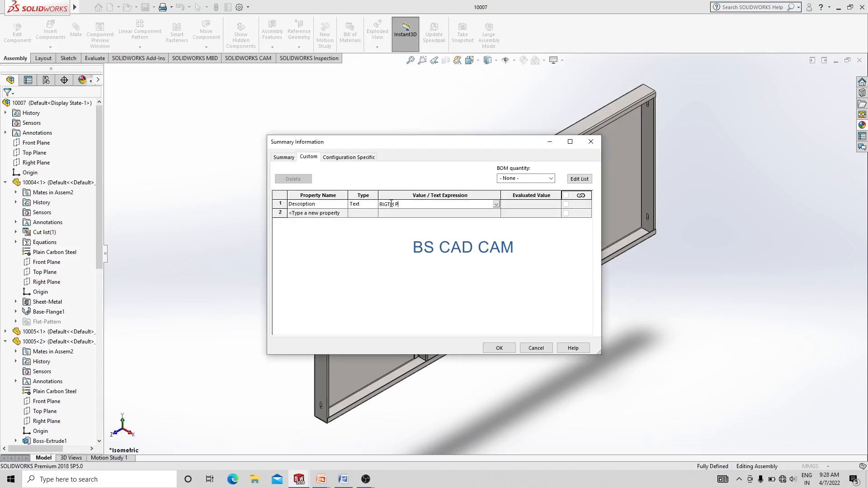
# Add a Material custom property and link its value to the assembly's Material.
pyautogui.click(344, 213)
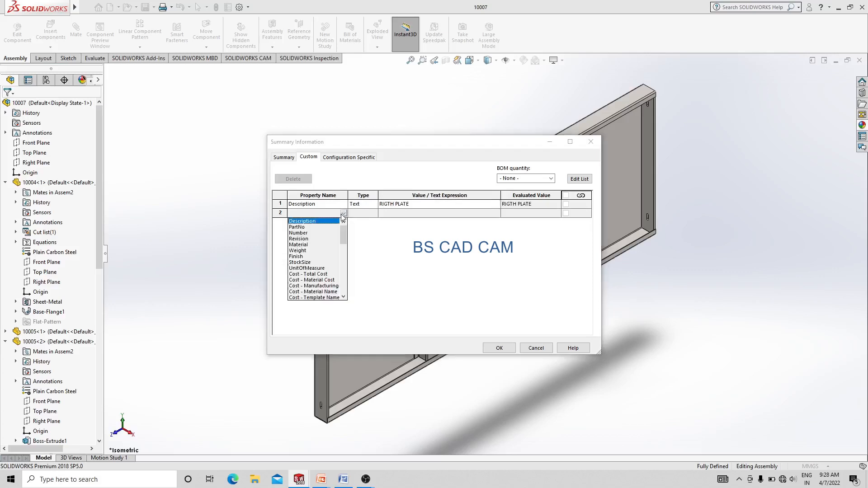
pyautogui.click(298, 245)
pyautogui.click(425, 216)
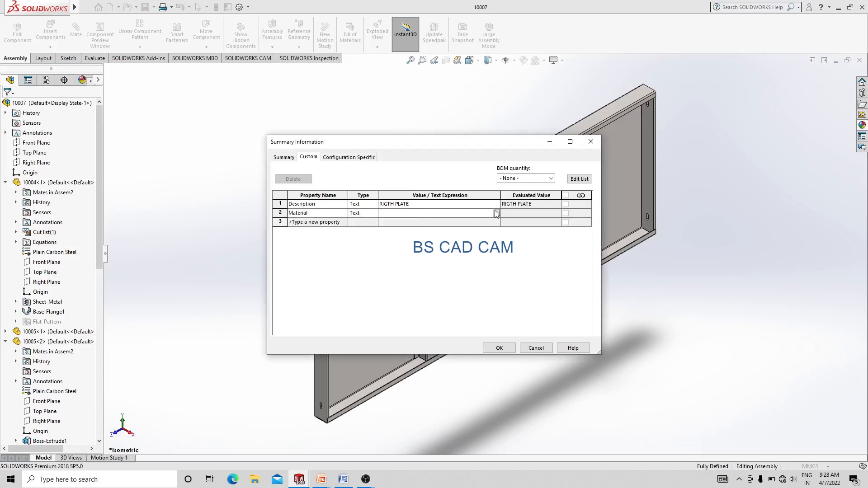
pyautogui.click(496, 213)
pyautogui.click(388, 222)
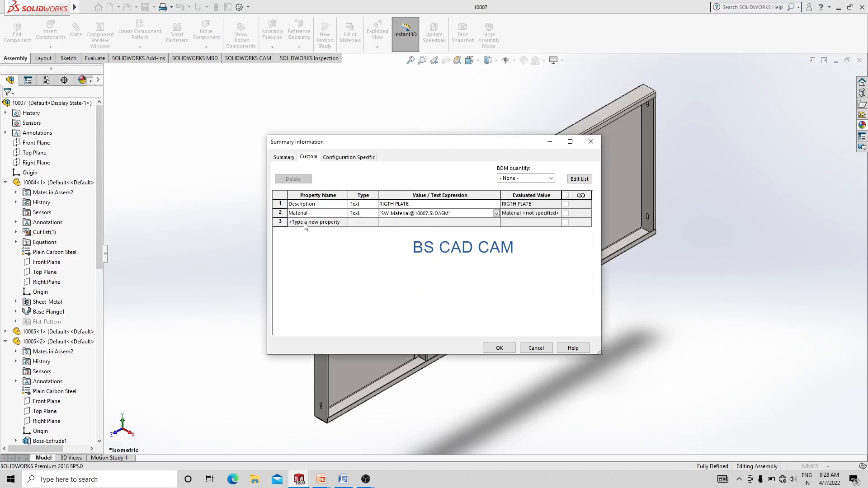
# Add a Weight custom property linked to the assembly's Mass, and confirm the custom properties.
pyautogui.click(320, 222)
pyautogui.click(344, 223)
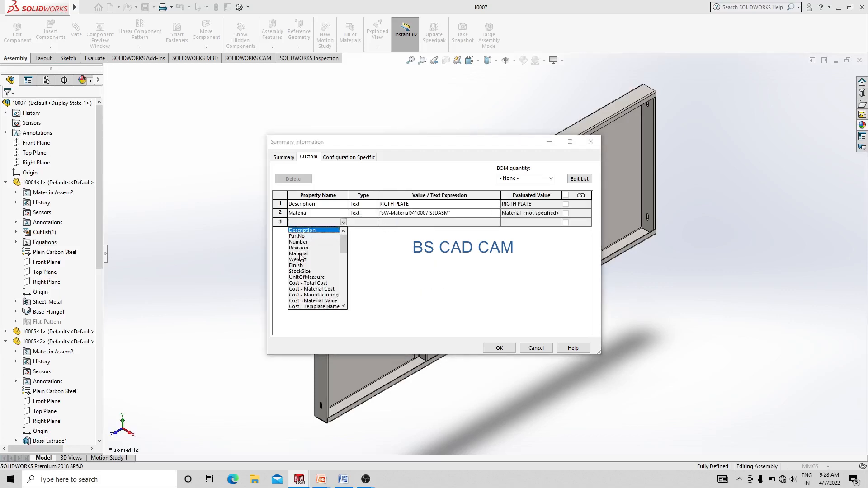
pyautogui.click(328, 259)
pyautogui.click(493, 240)
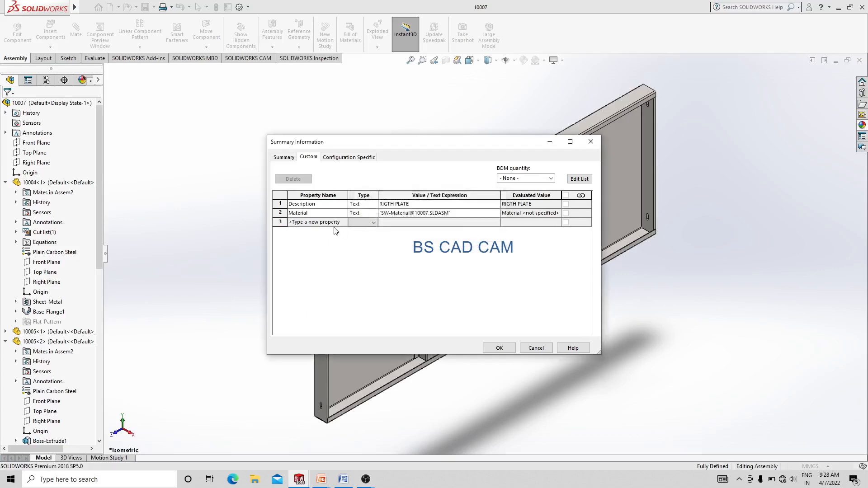
pyautogui.click(348, 225)
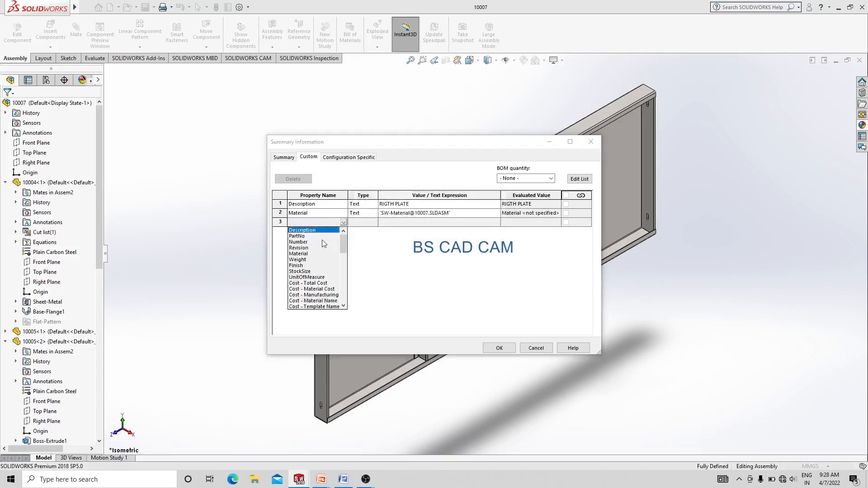
pyautogui.click(298, 264)
pyautogui.click(447, 224)
pyautogui.click(496, 222)
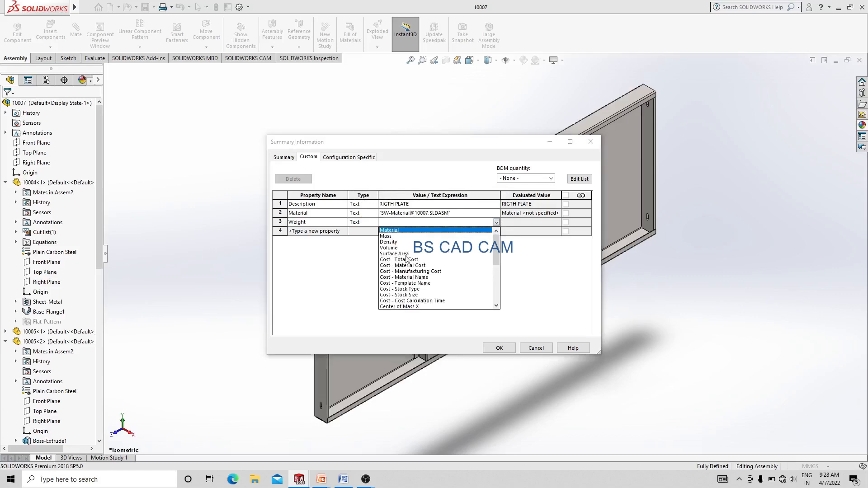
pyautogui.click(387, 236)
pyautogui.click(500, 349)
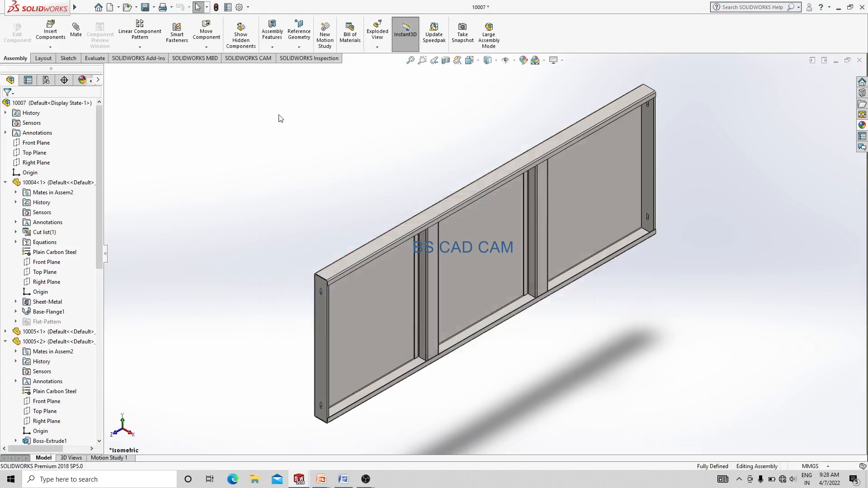
# Show the assembly in isometric view and start a Bill of Materials using the bom-all.sldbomtbt table template.
pyautogui.click(470, 60)
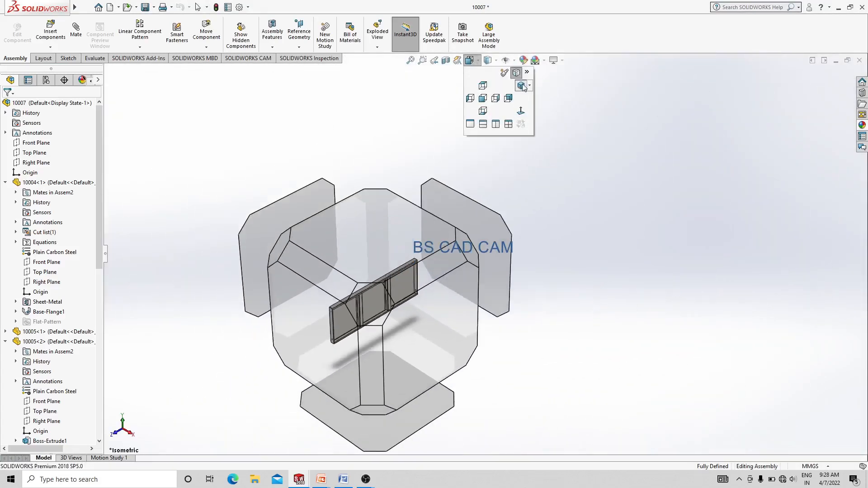
pyautogui.click(522, 86)
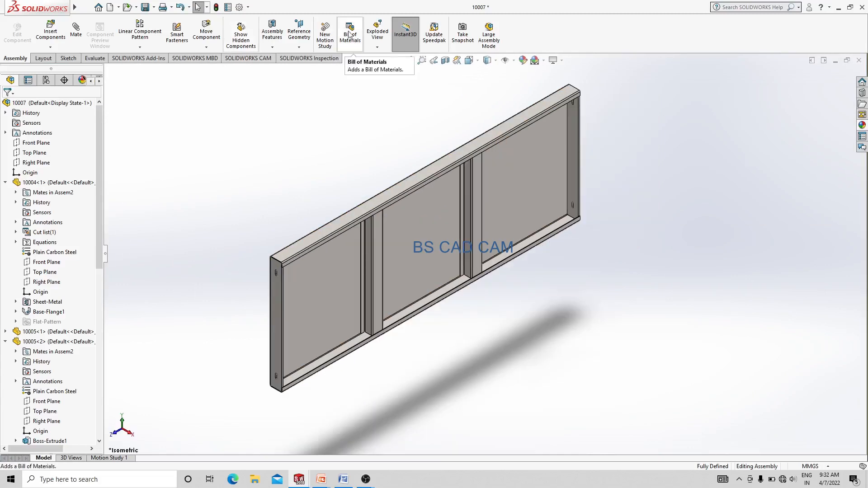
pyautogui.click(350, 34)
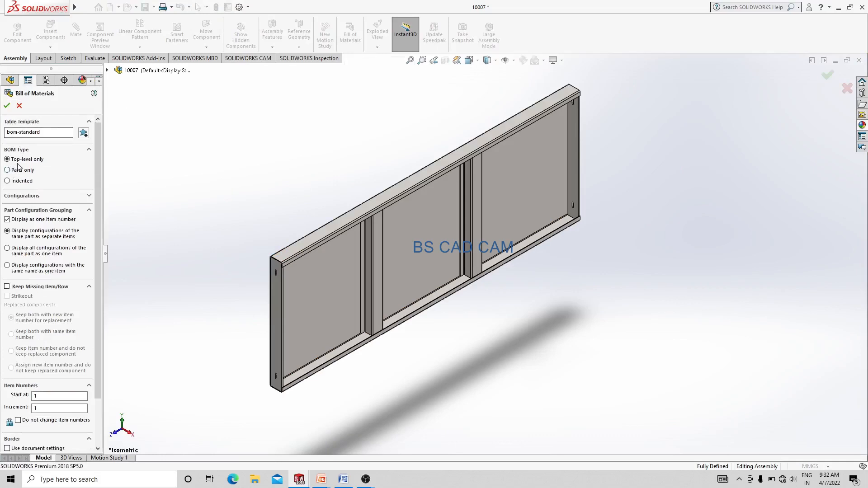
pyautogui.click(84, 132)
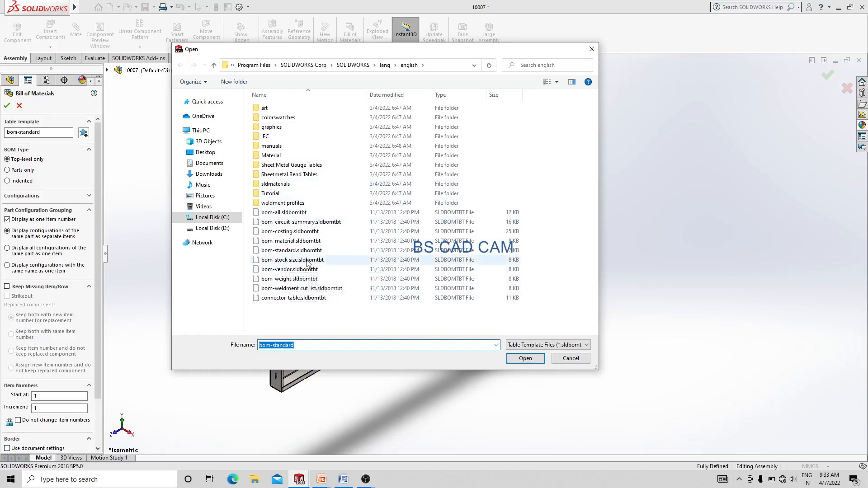
pyautogui.click(286, 215)
pyautogui.click(529, 361)
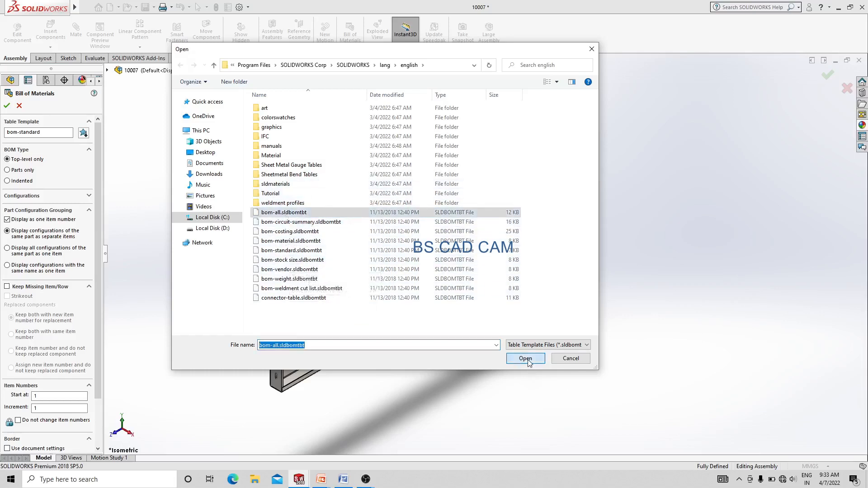
# Create the Bill of Materials in the existing Unassigned Items annotation view and place it above the assembly's front end.
pyautogui.click(7, 106)
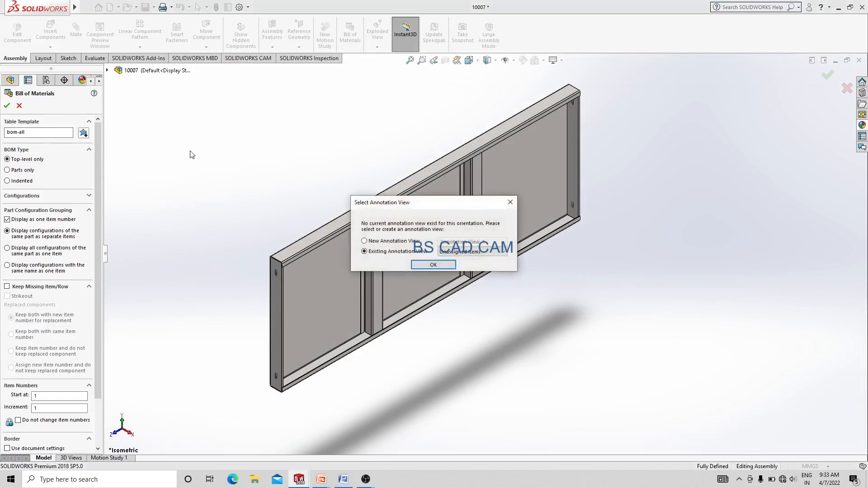
pyautogui.click(425, 265)
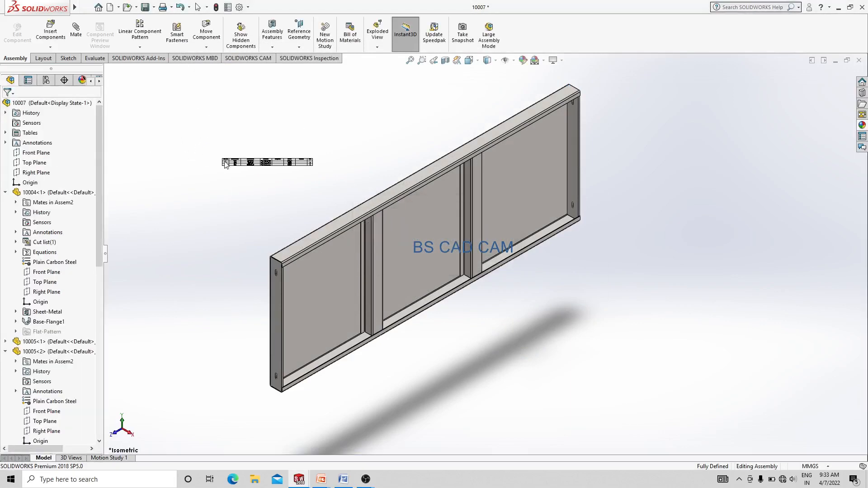
pyautogui.scroll(-3, 232, 169)
pyautogui.scroll(-2, 231, 170)
pyautogui.click(232, 170)
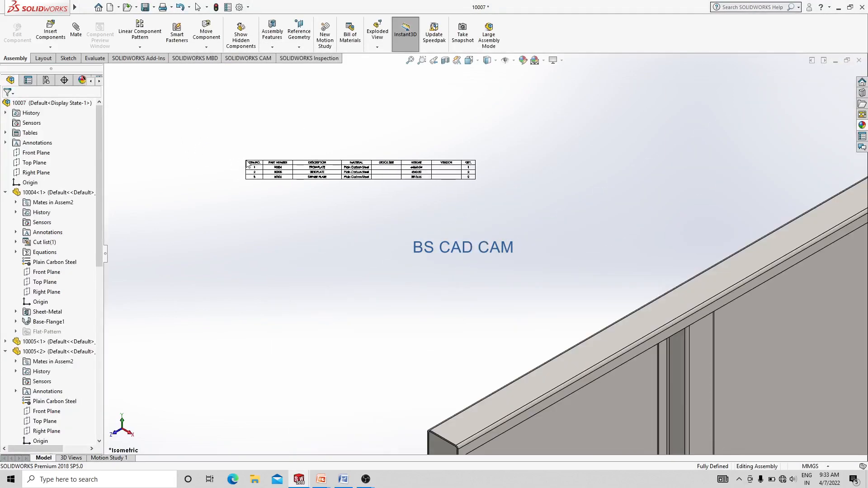
pyautogui.scroll(-3, 370, 159)
pyautogui.scroll(1, 400, 181)
pyautogui.scroll(-2, 261, 207)
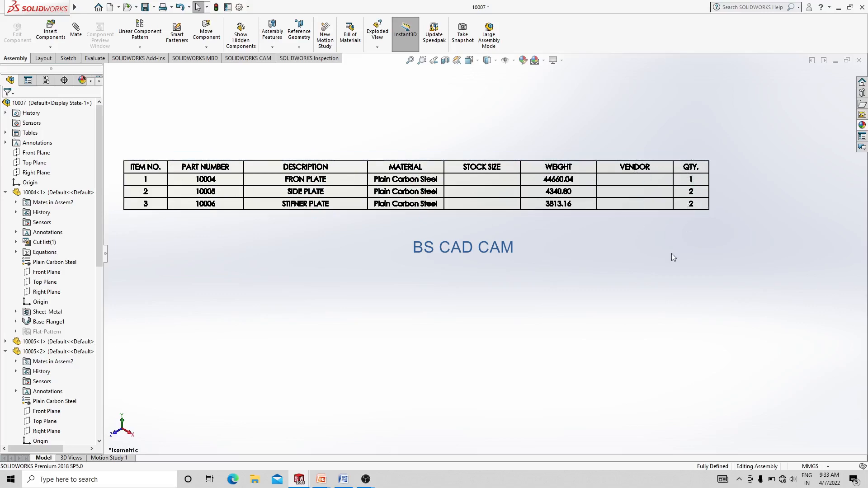
# Start saving the whole Bill of Materials table to a file, with Excel 2007 (*.xlsx) as the file type.
pyautogui.scroll(-6, 671, 254)
pyautogui.scroll(-2, 558, 300)
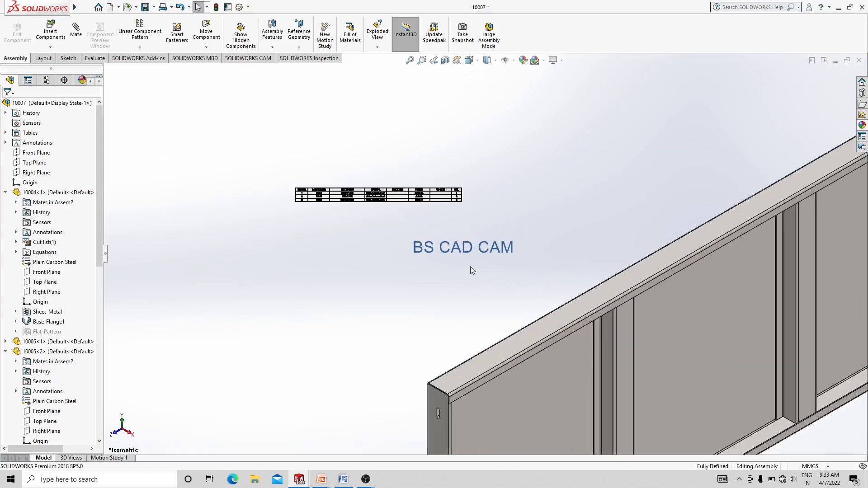
pyautogui.scroll(-8, 376, 199)
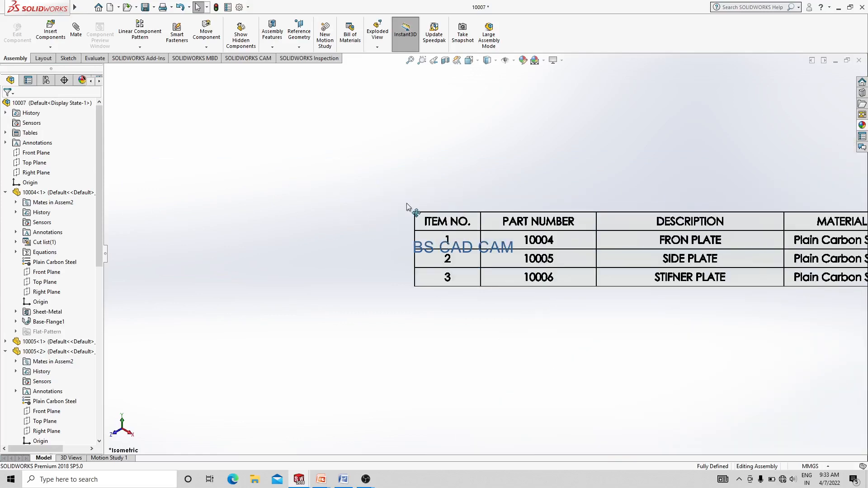
pyautogui.click(419, 222)
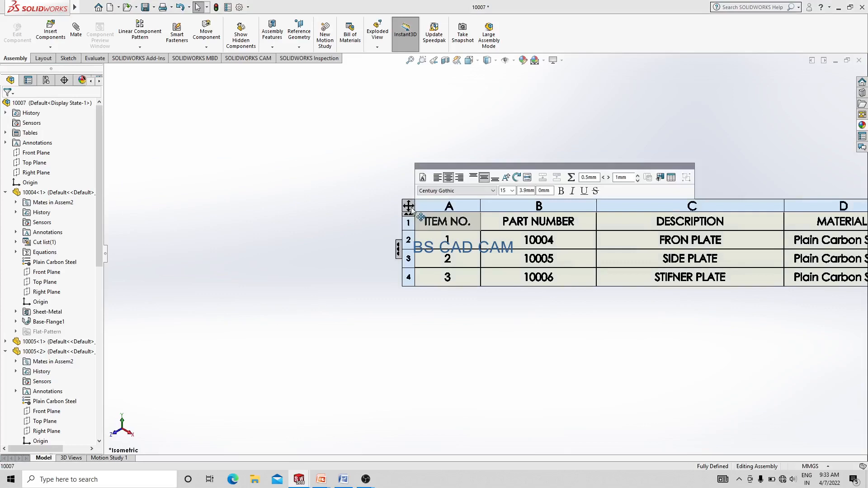
pyautogui.click(409, 205)
pyautogui.rightClick(413, 203)
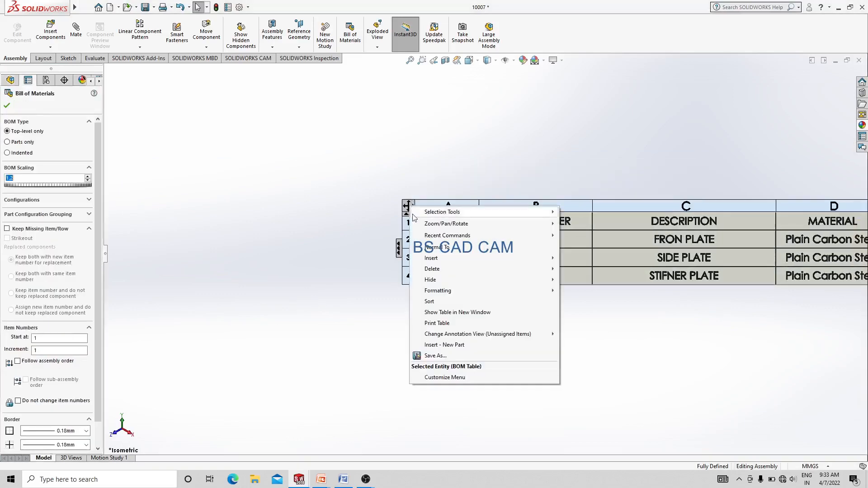
pyautogui.click(450, 355)
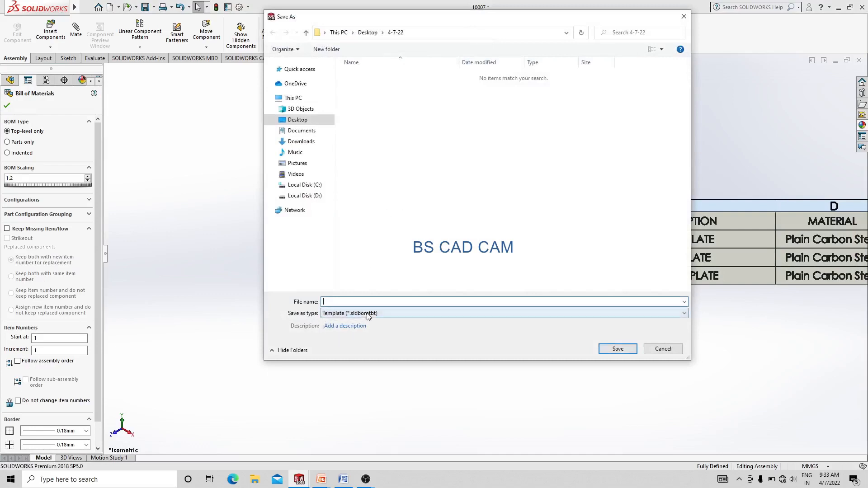
pyautogui.click(369, 314)
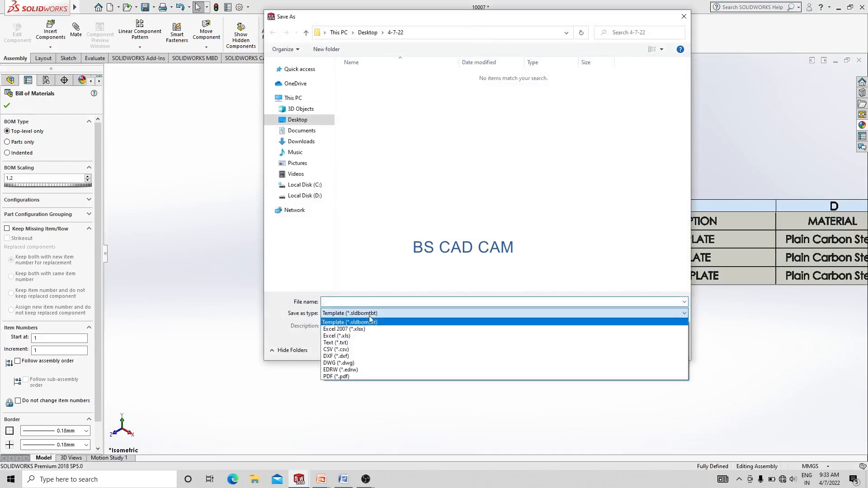
pyautogui.click(345, 330)
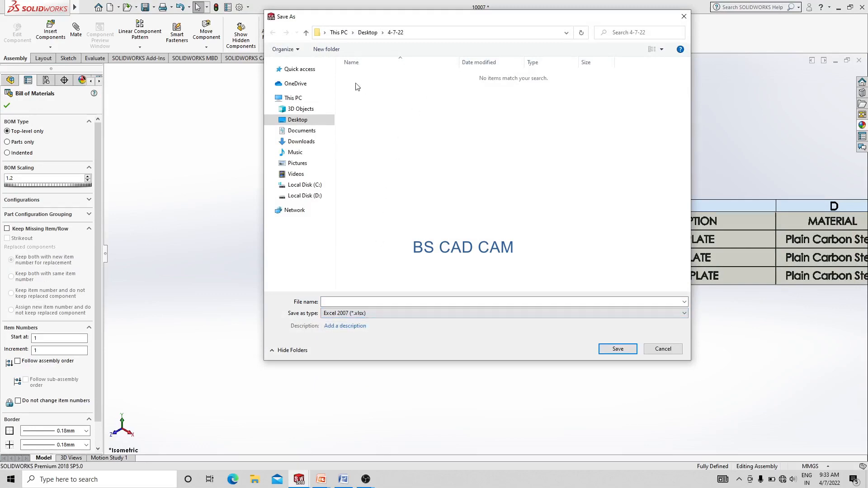
# Save the exported table as 7-4-20 in the 4-7-22 folder on the Desktop and close the Bill of Materials settings.
pyautogui.click(368, 33)
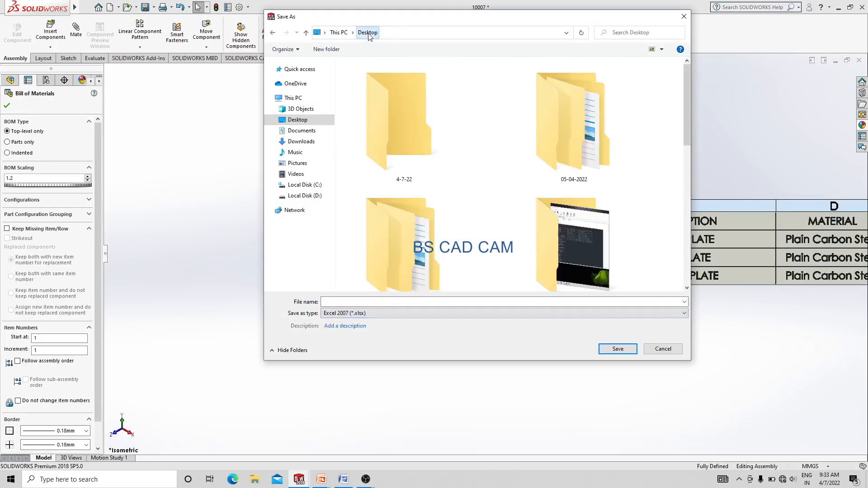
pyautogui.doubleClick(435, 257)
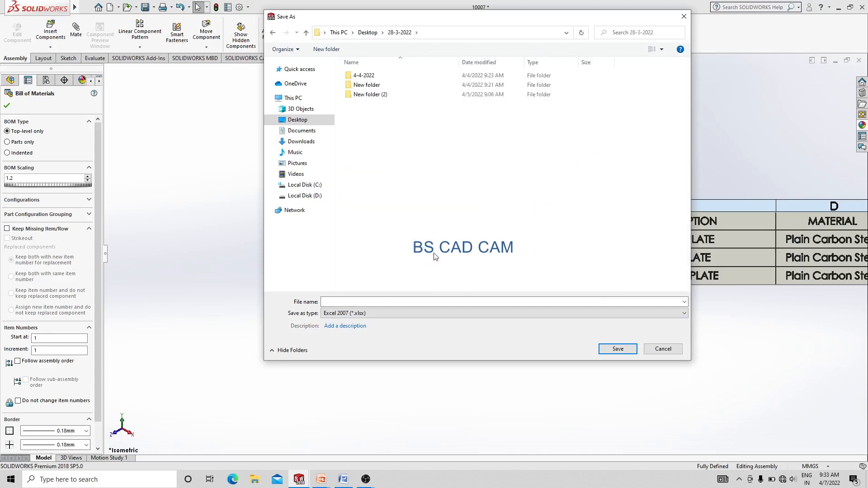
pyautogui.click(272, 33)
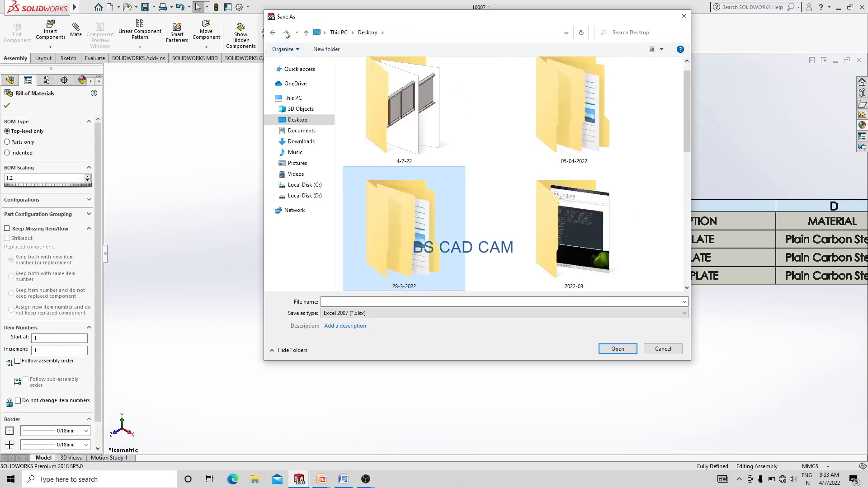
pyautogui.doubleClick(452, 136)
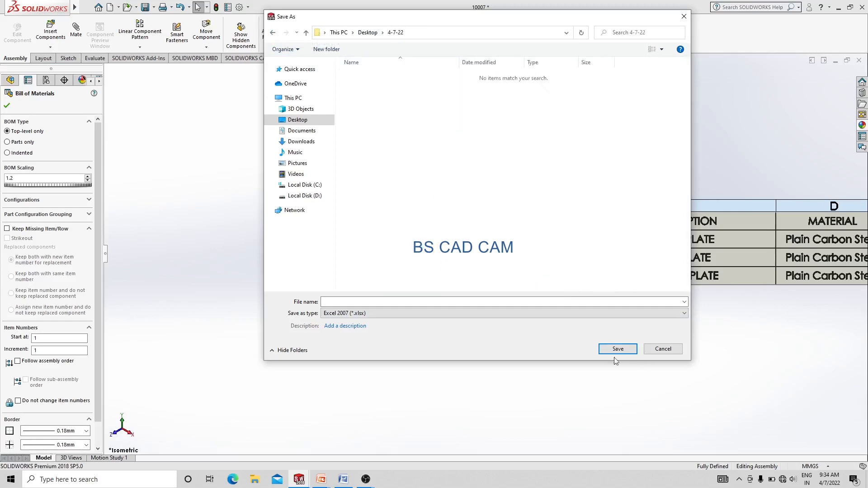
pyautogui.click(330, 302)
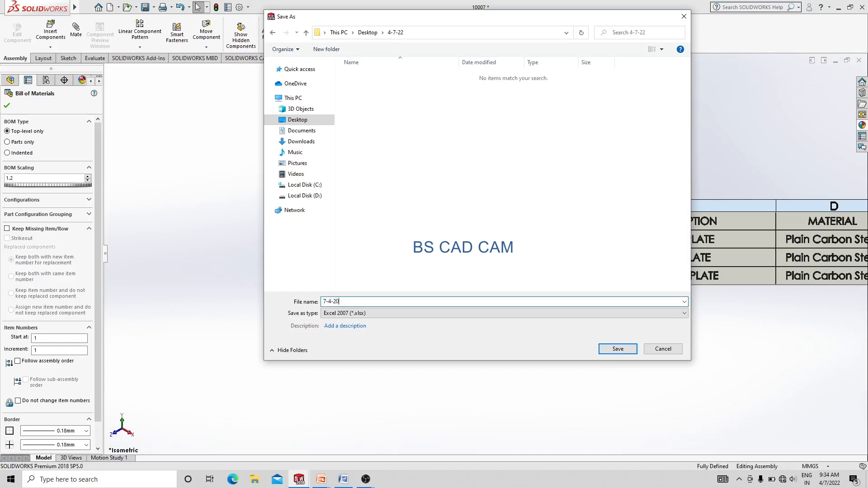
pyautogui.press('Return')
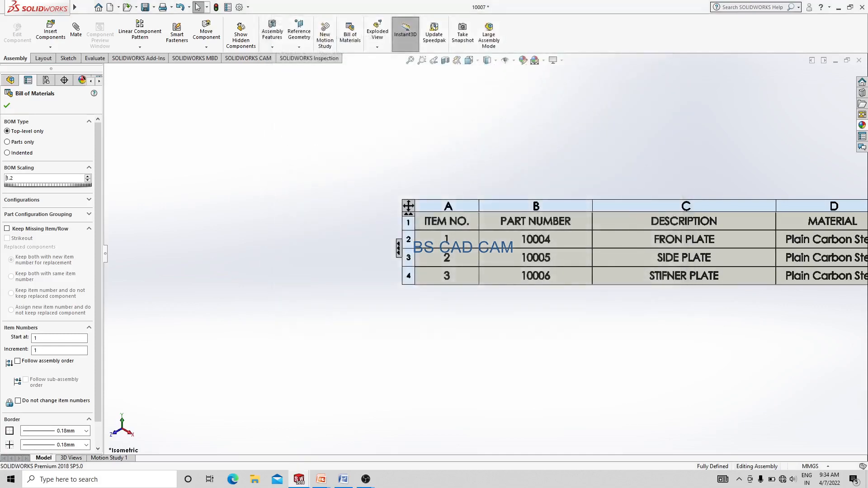
pyautogui.click(7, 105)
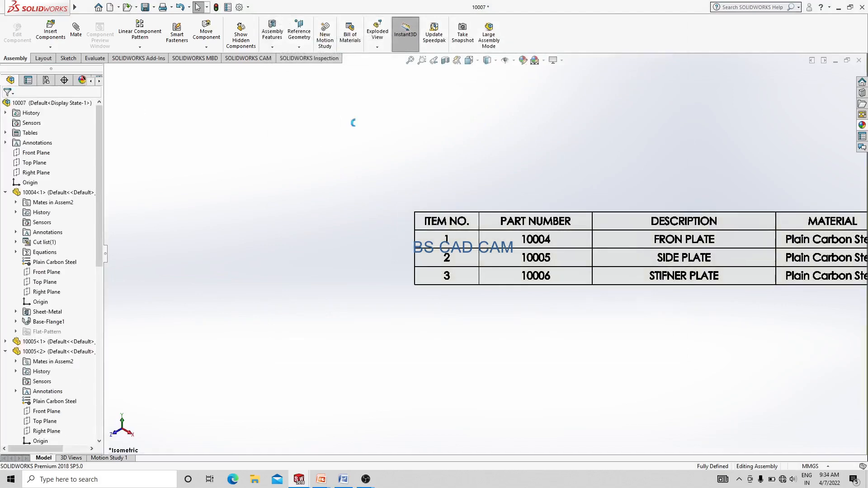
# Delete the Bill of Materials table from the assembly.
pyautogui.click(446, 225)
pyautogui.click(408, 206)
pyautogui.press('Delete')
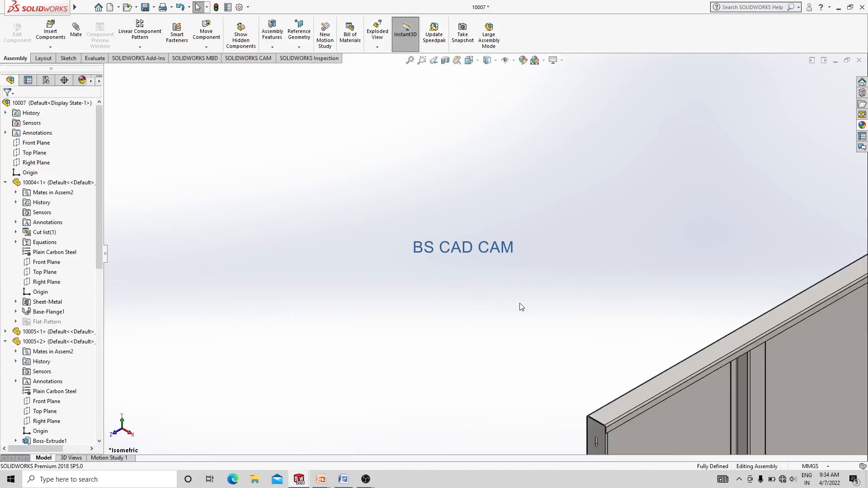
# Rebuild and save the assembly 10007.
pyautogui.press('f')
pyautogui.hotkey('ctrl', 's')
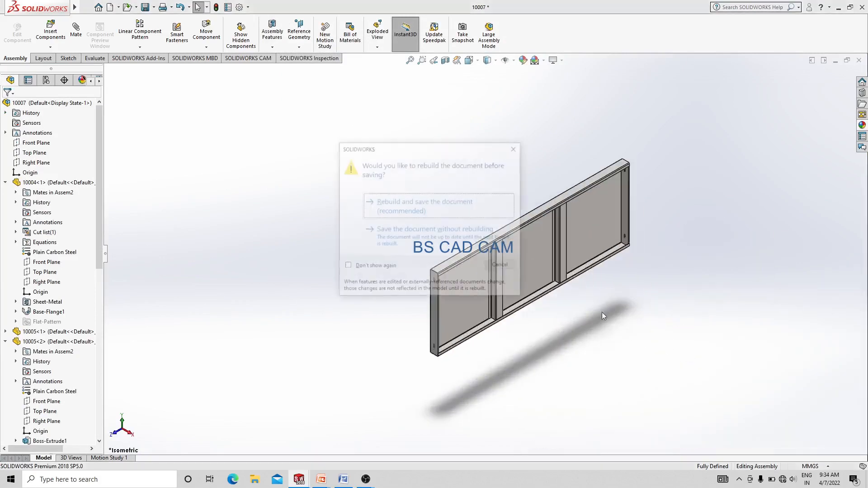
pyautogui.click(406, 207)
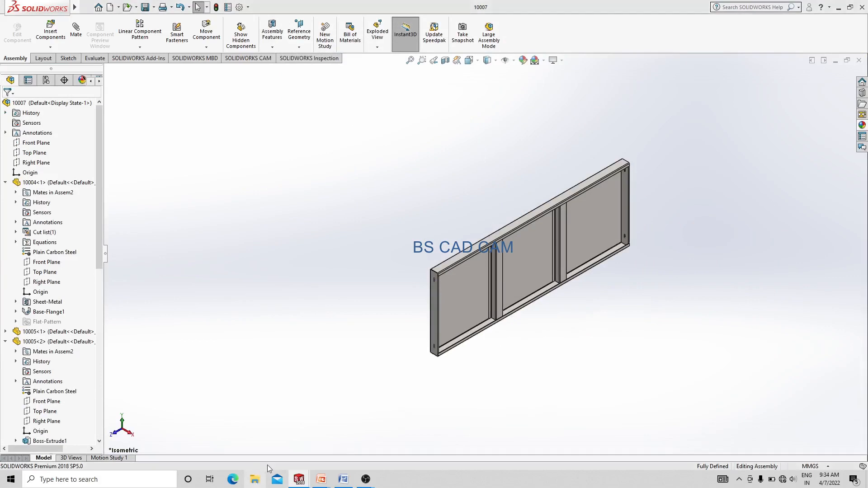
# Switch to File Explorer and open the exported 7-4-20 workbook from the Desktop folder 4-7-22 in Excel.
pyautogui.click(255, 480)
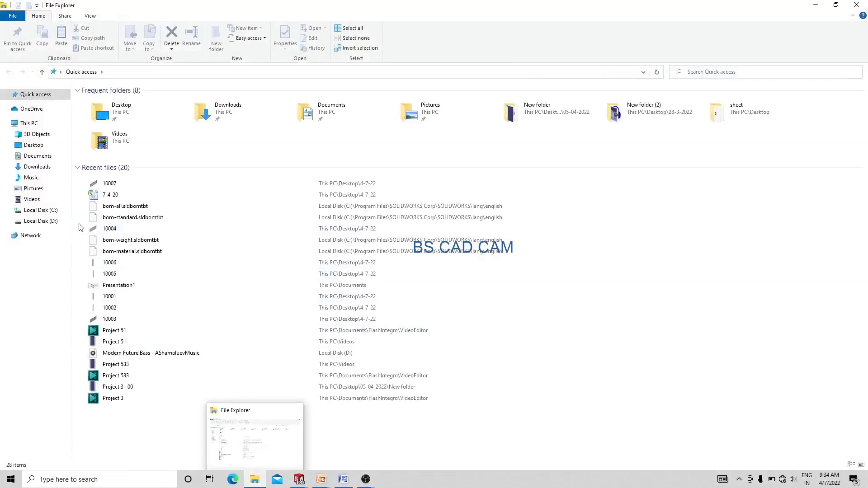
pyautogui.click(34, 144)
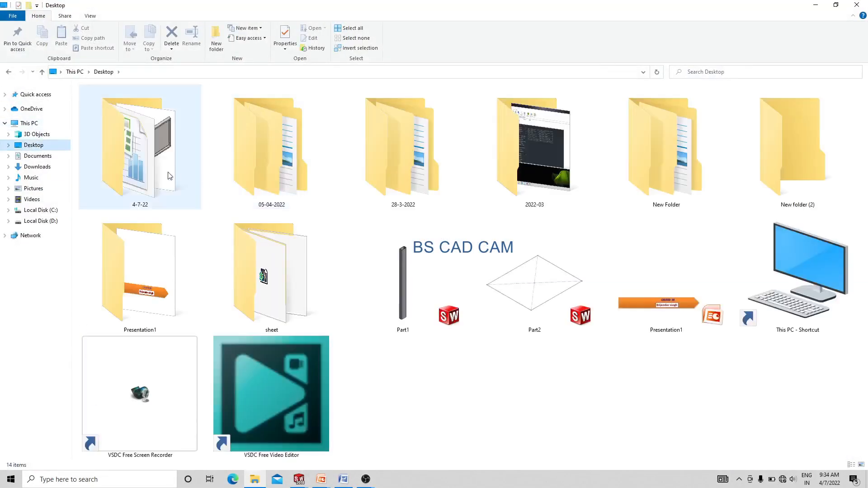
pyautogui.doubleClick(169, 176)
pyautogui.doubleClick(97, 101)
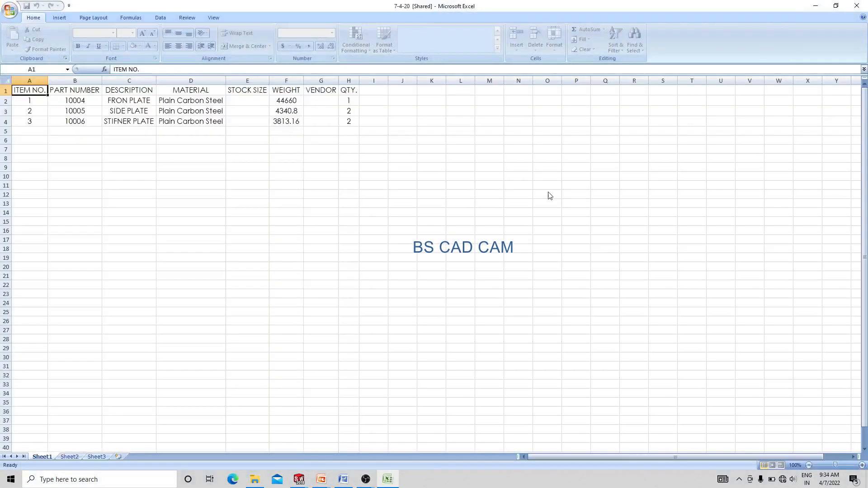
# Apply All Borders to the parts table in cells A1:H4.
pyautogui.keyDown('ctrl'); pyautogui.scroll(5, 40, 131); pyautogui.keyUp('ctrl')
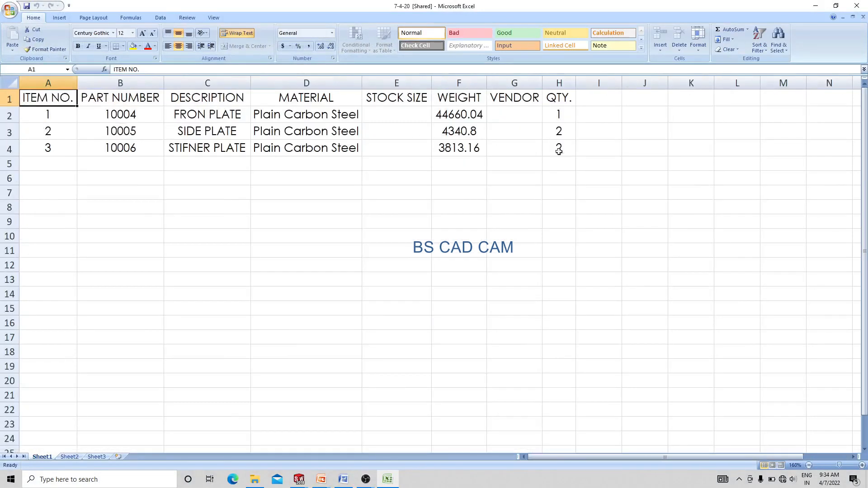
pyautogui.moveTo(559, 149); pyautogui.dragTo(31, 90)
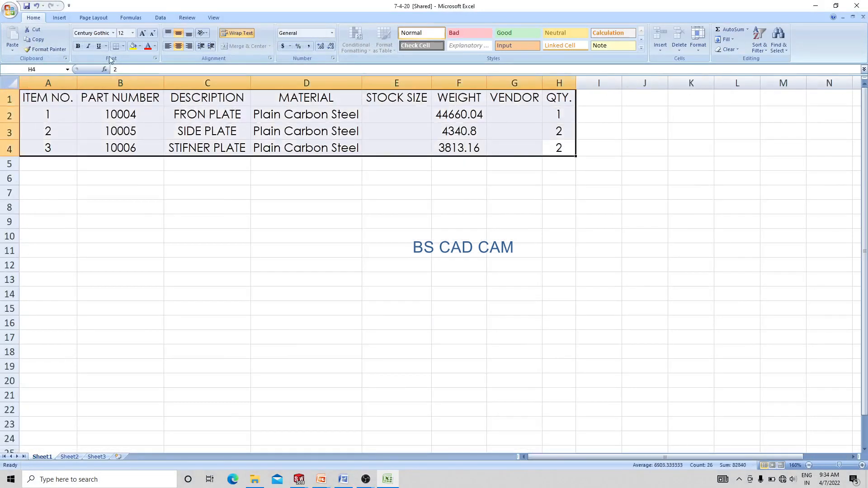
pyautogui.click(123, 46)
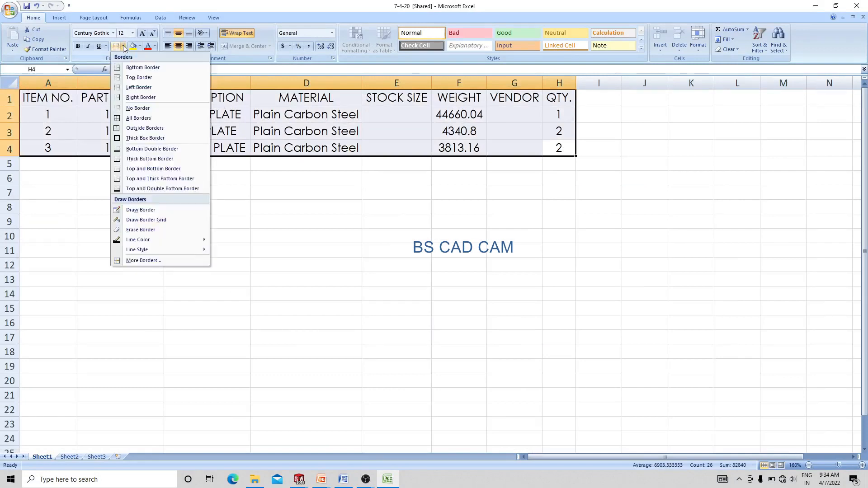
pyautogui.click(137, 119)
pyautogui.click(558, 210)
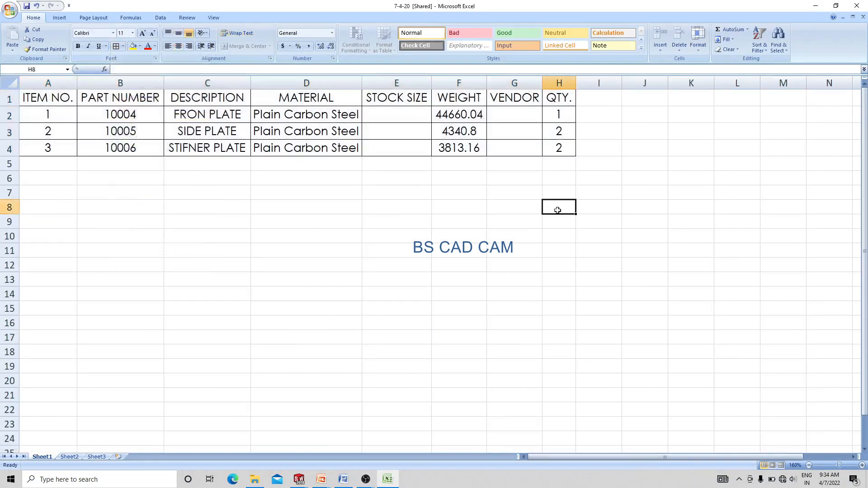
pyautogui.click(440, 206)
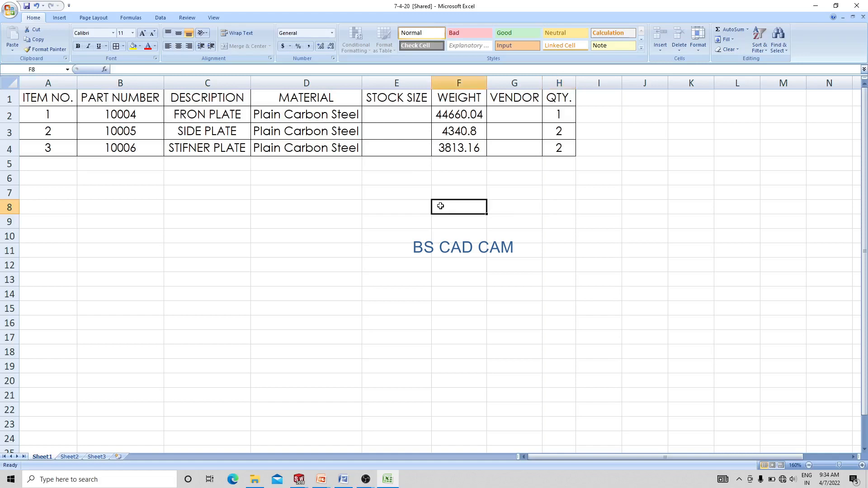